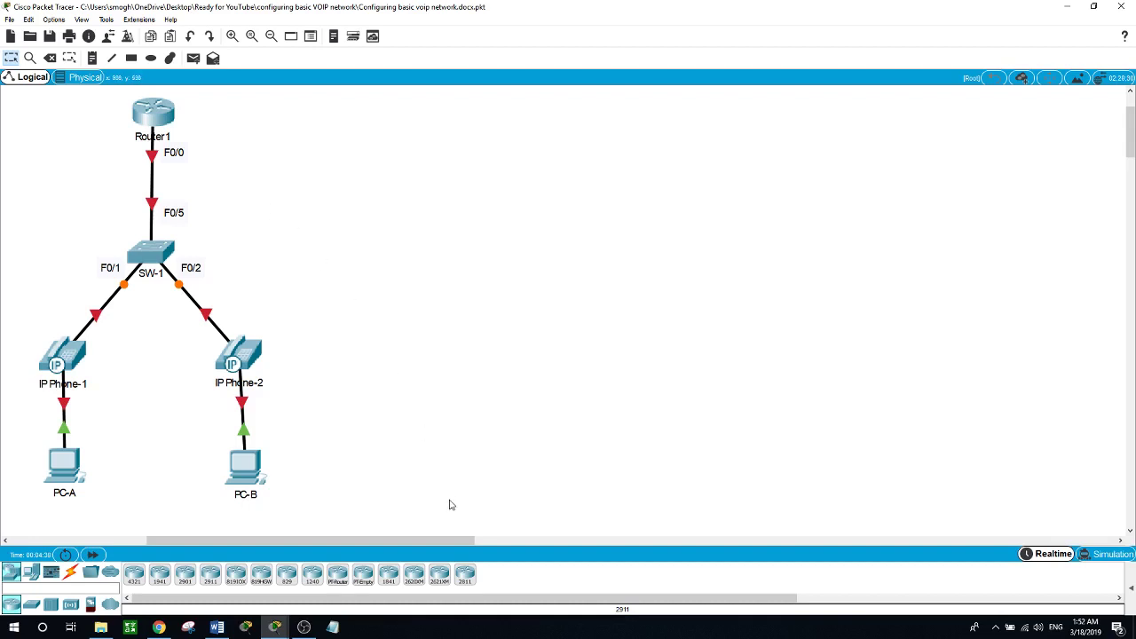
pyautogui.moveTo(468, 579); pyautogui.dragTo(444, 302)
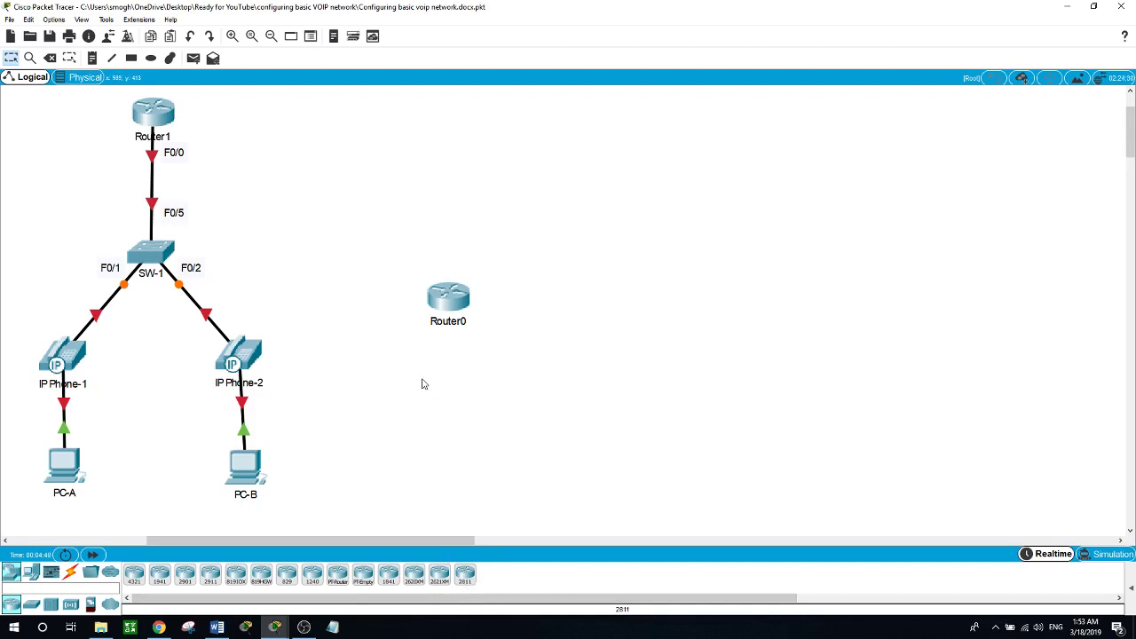
pyautogui.click(49, 58)
pyautogui.click(464, 297)
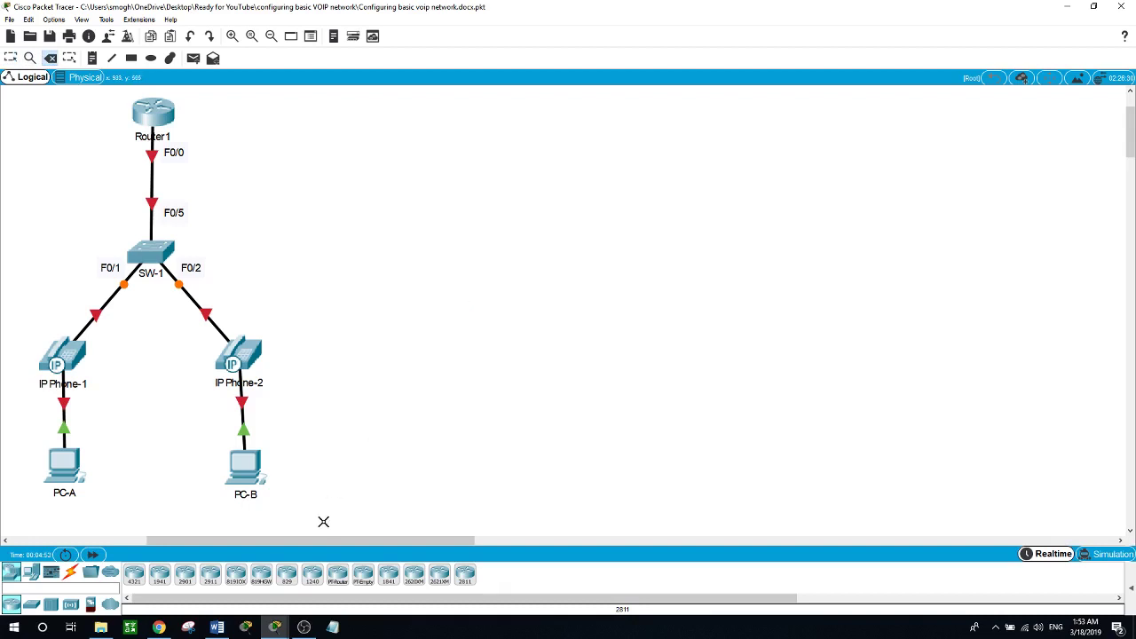
pyautogui.click(12, 58)
# Step: Open the command line of switch SW-1 and enter global configuration mode
pyautogui.click(163, 255)
pyautogui.moveTo(487, 306); pyautogui.dragTo(488, 276)
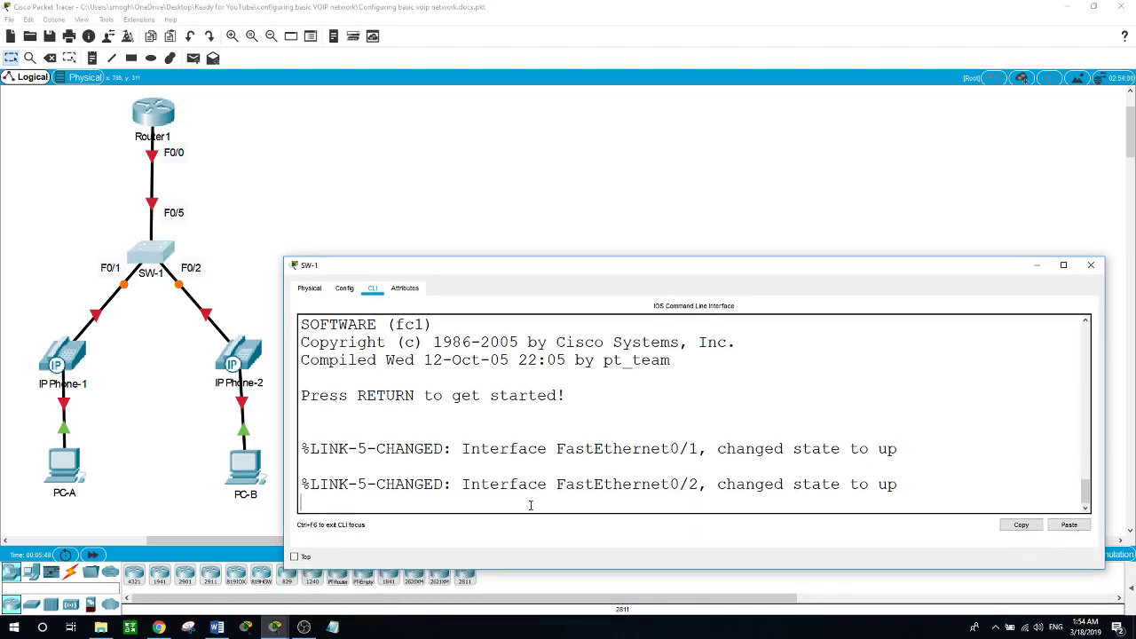
pyautogui.press('Return')
pyautogui.write('en')
pyautogui.press('Return')
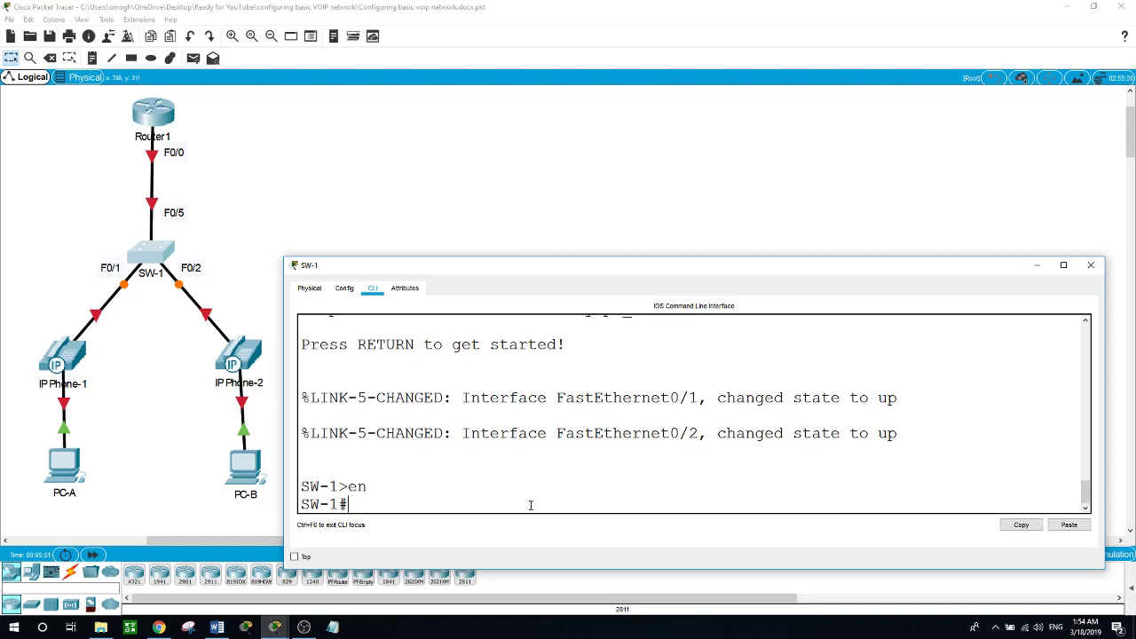
pyautogui.write('conf t')
pyautogui.press('Return')
# Step: Create VLAN 10 on SW-1 and name it VOICE
pyautogui.write('vla')
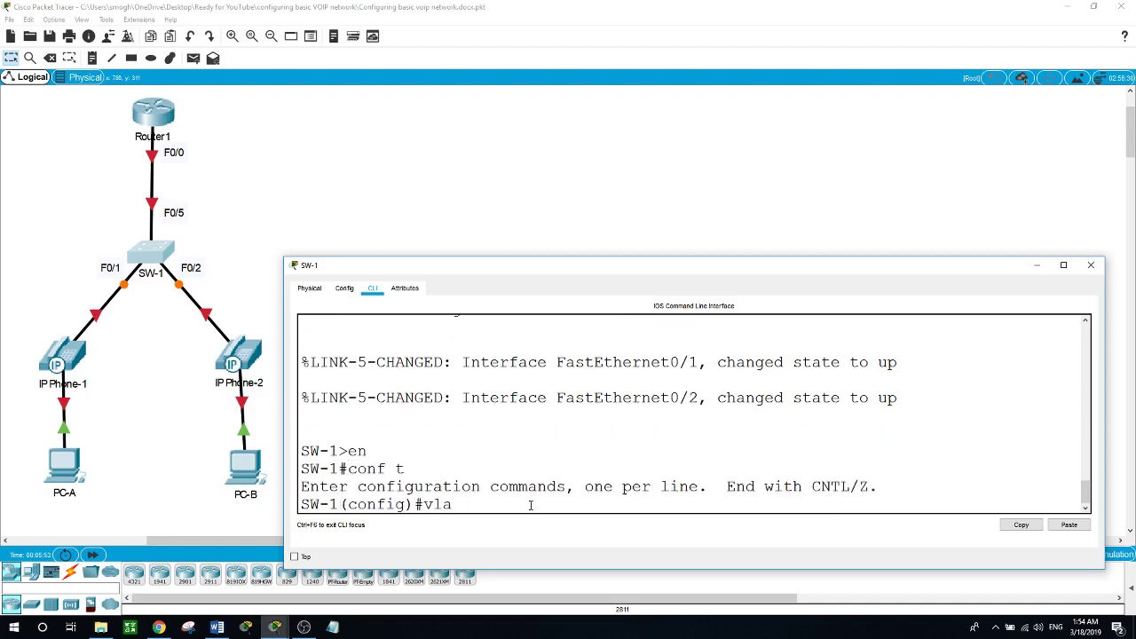
pyautogui.write('n 10')
pyautogui.press('Return')
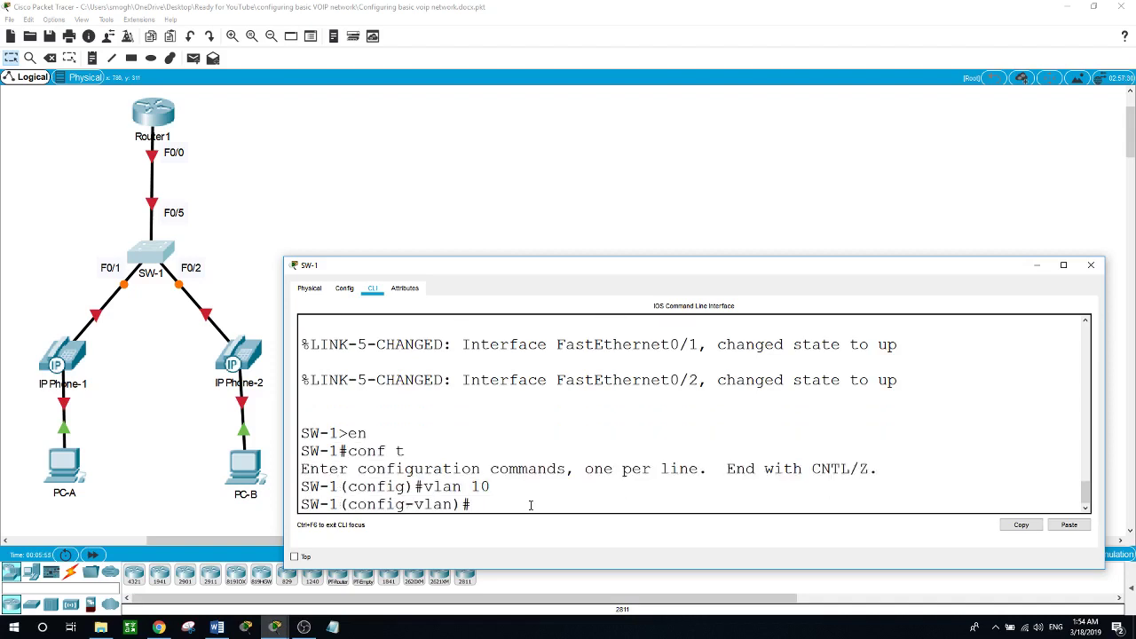
pyautogui.write('name VOICE')
pyautogui.press('Return')
# Step: Create VLAN 20 on SW-1, name it DATA, and return to global configuration mode
pyautogui.write('vla')
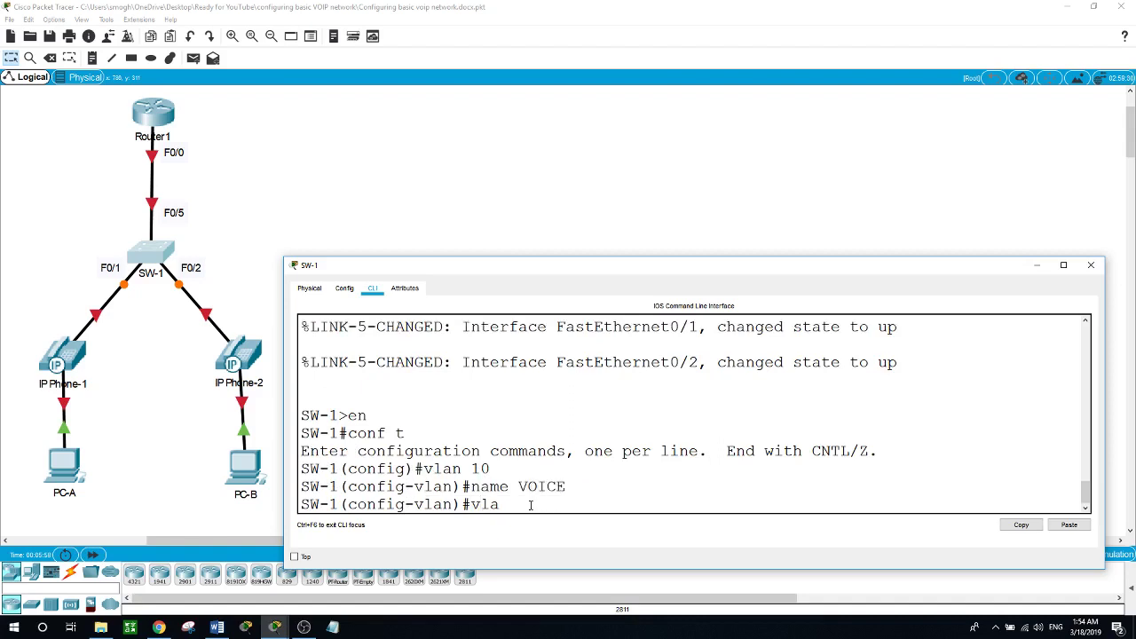
pyautogui.write('n 20')
pyautogui.press('Return')
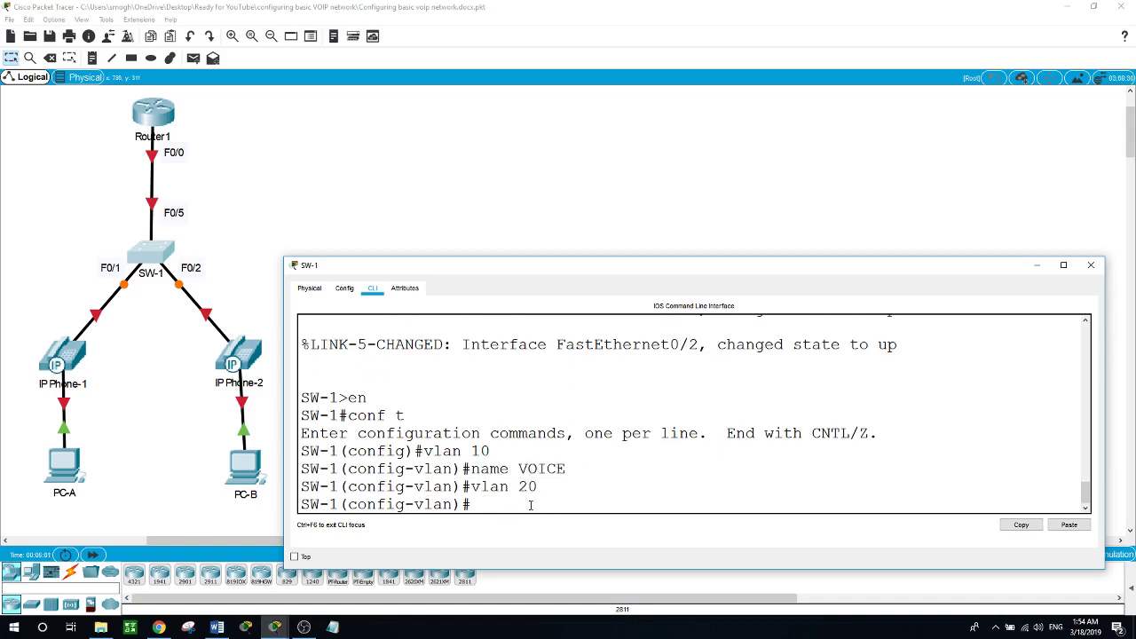
pyautogui.write('name DATA')
pyautogui.press('Return')
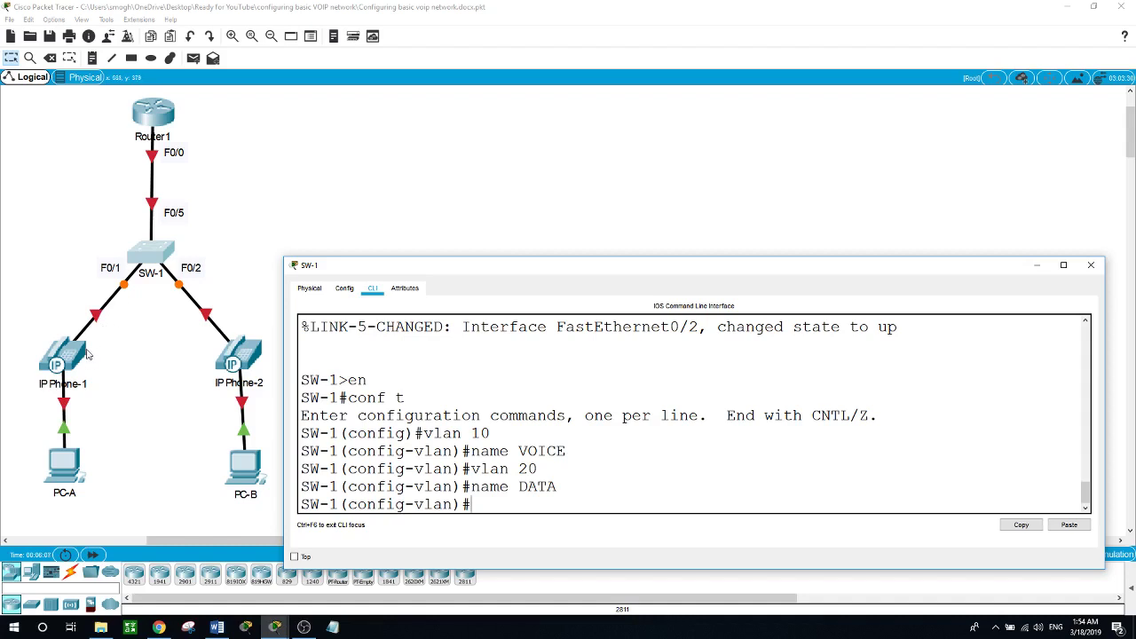
pyautogui.click(102, 386)
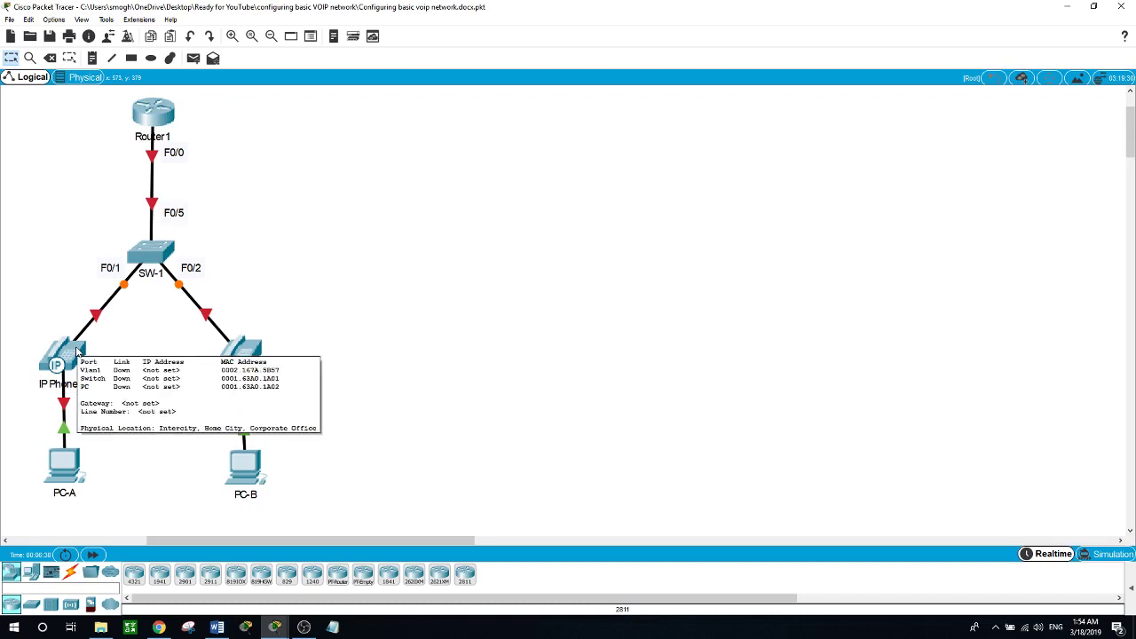
pyautogui.click(158, 258)
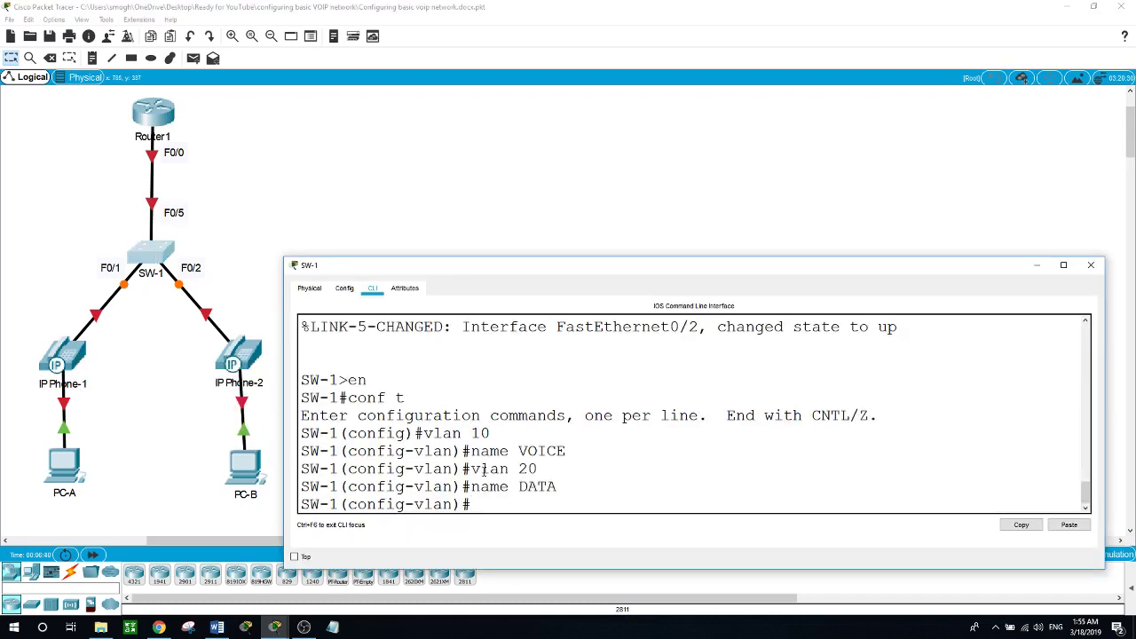
pyautogui.write('exit')
pyautogui.press('Return')
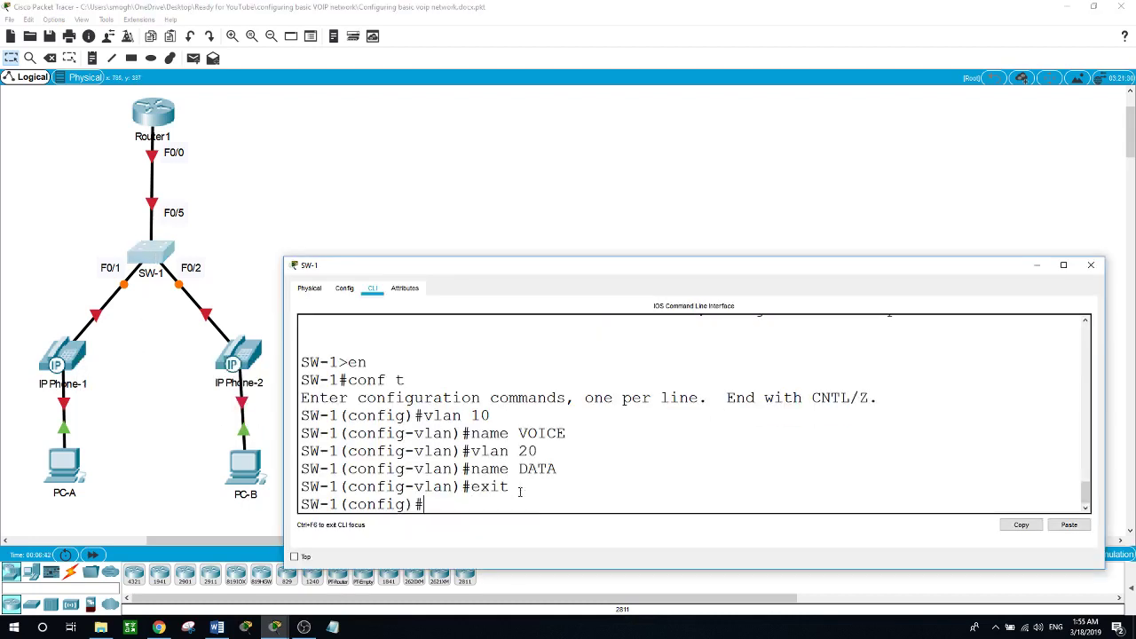
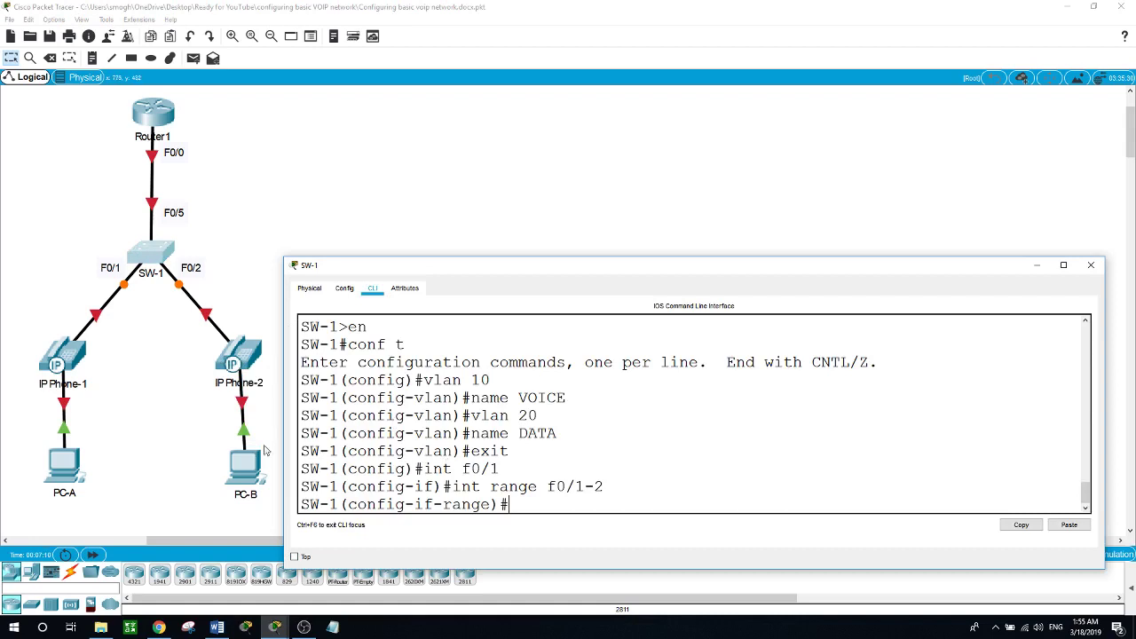
# Step: Leave the f0/1-2 interface range configuration on SW-1 and return to global configuration mode
pyautogui.click(151, 491)
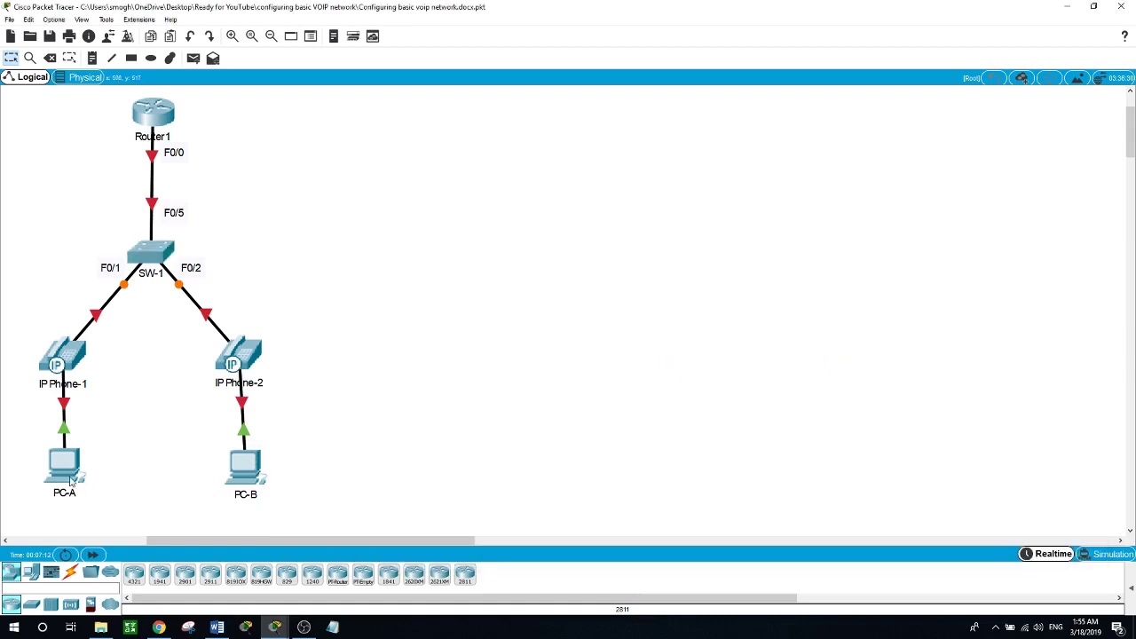
pyautogui.click(162, 265)
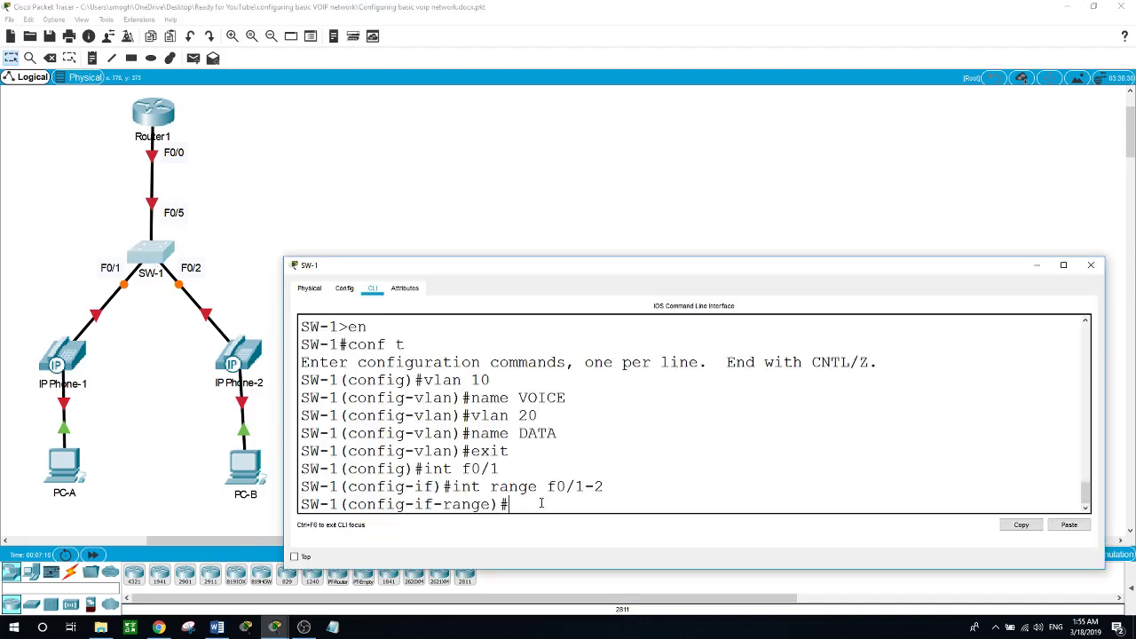
pyautogui.write('exit')
pyautogui.press('Return')
pyautogui.press('Return')
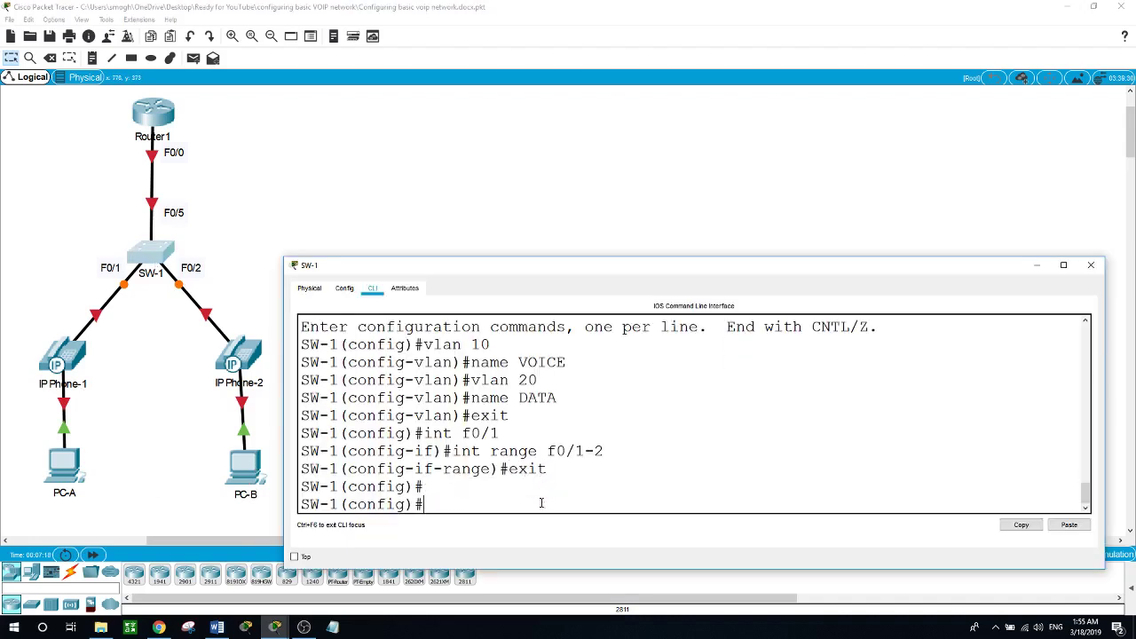
# Step: Set interface f0/1 of SW-1 to switchport access mode
pyautogui.write('int f0/1')
pyautogui.press('Return')
pyautogui.write('sw')
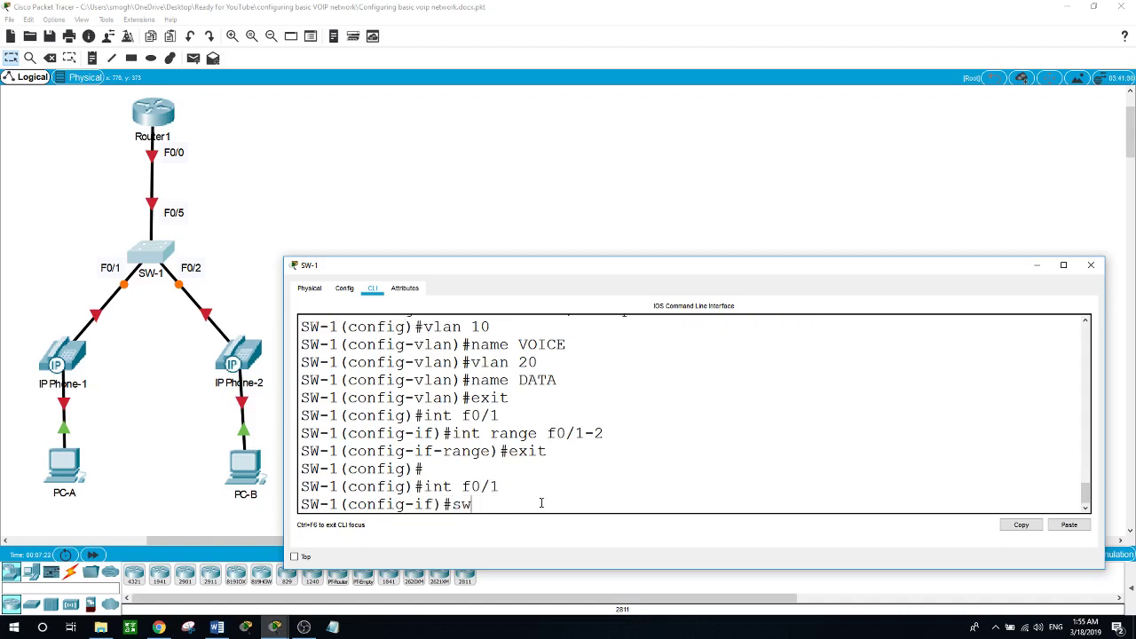
pyautogui.write('i')
pyautogui.press('Tab')
pyautogui.write('mod')
pyautogui.press('Tab')
pyautogui.write('acc')
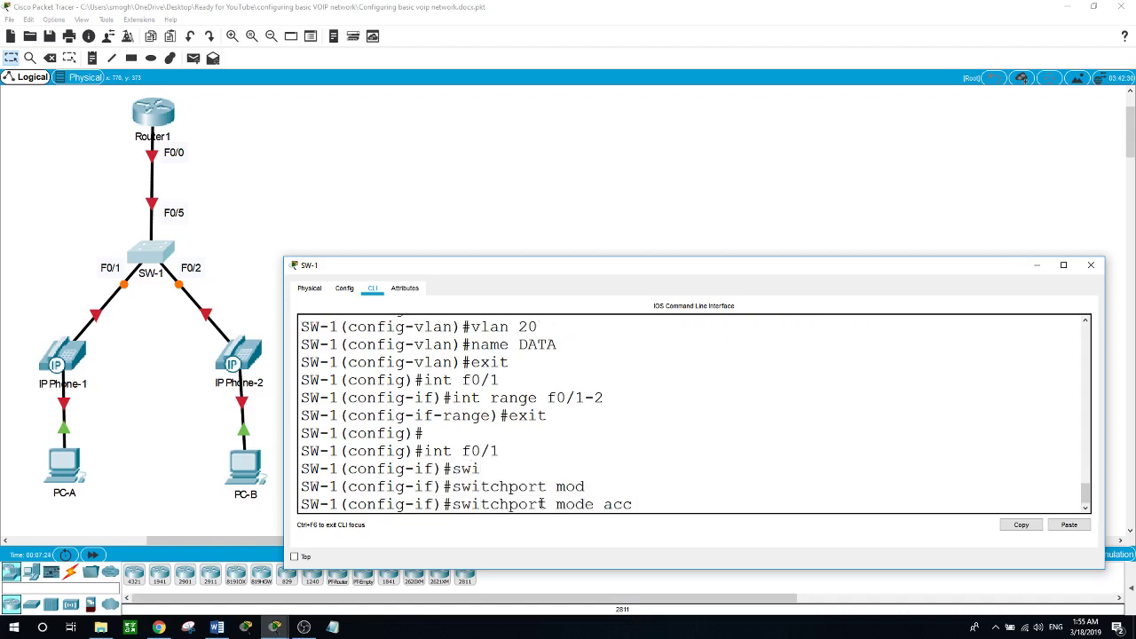
pyautogui.press('Tab')
pyautogui.press('Return')
# Step: Assign access VLAN 20 to interface f0/1 for the data traffic
pyautogui.write('swi')
pyautogui.press('Tab')
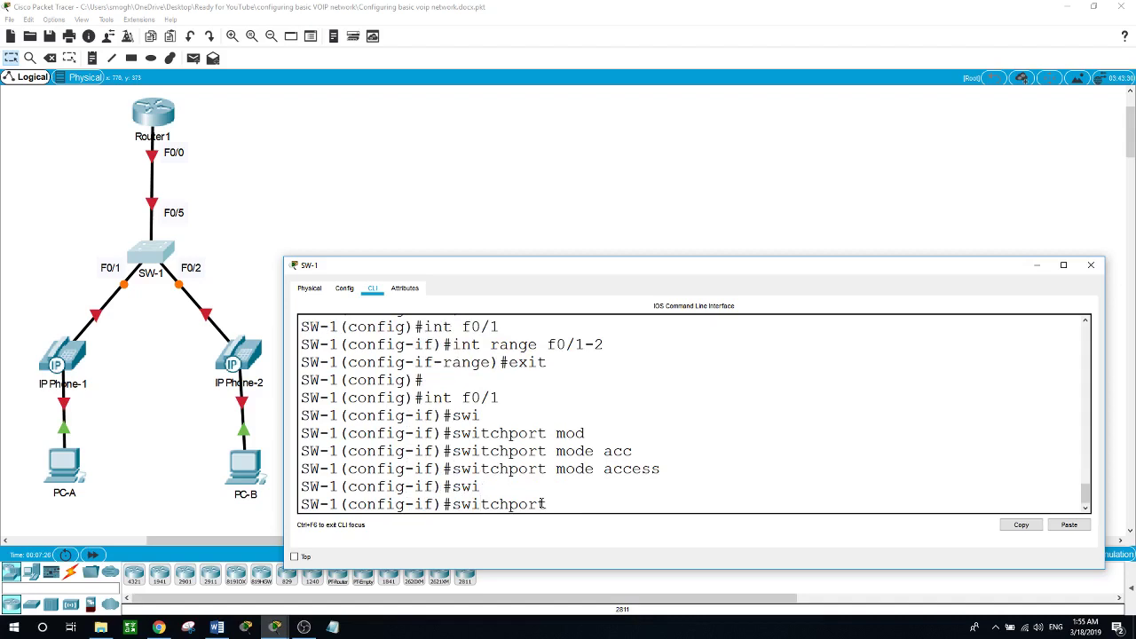
pyautogui.write('acc')
pyautogui.press('Tab')
pyautogui.write('vlan 20')
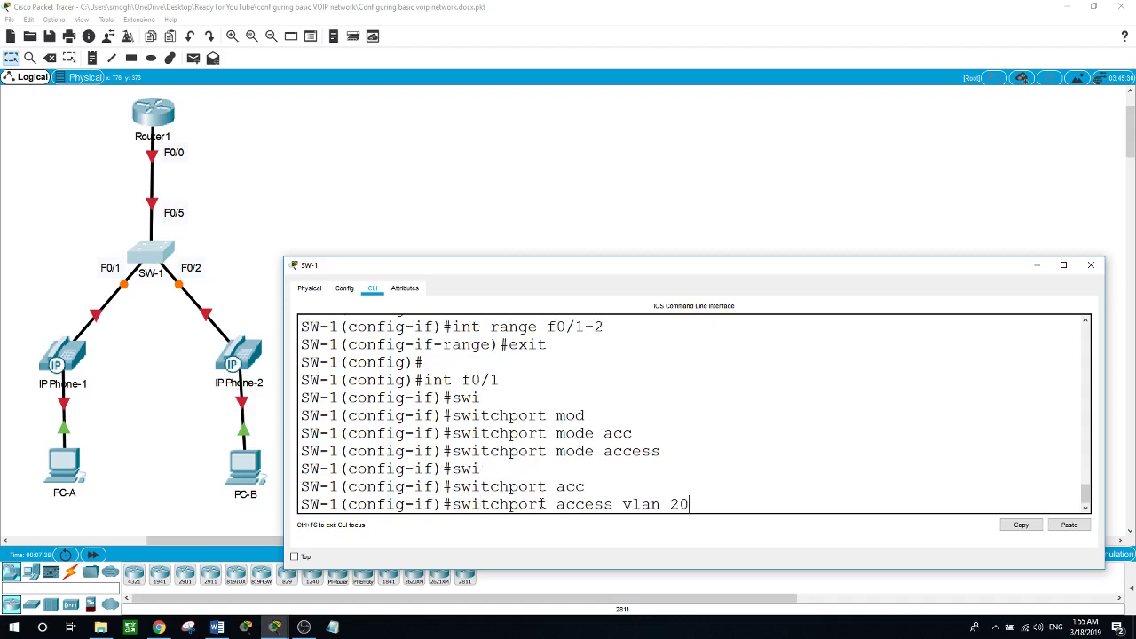
pyautogui.press('Return')
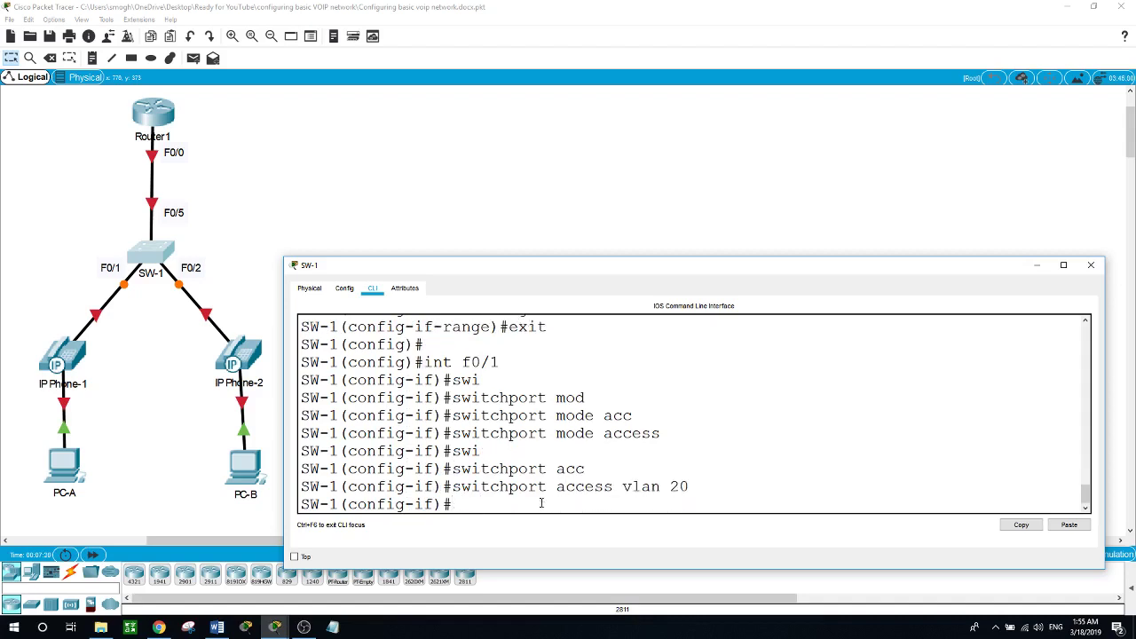
# Step: List the available switchport options and assign voice VLAN 10 to interface f0/1
pyautogui.write('switch')
pyautogui.press('Tab')
pyautogui.write('?')
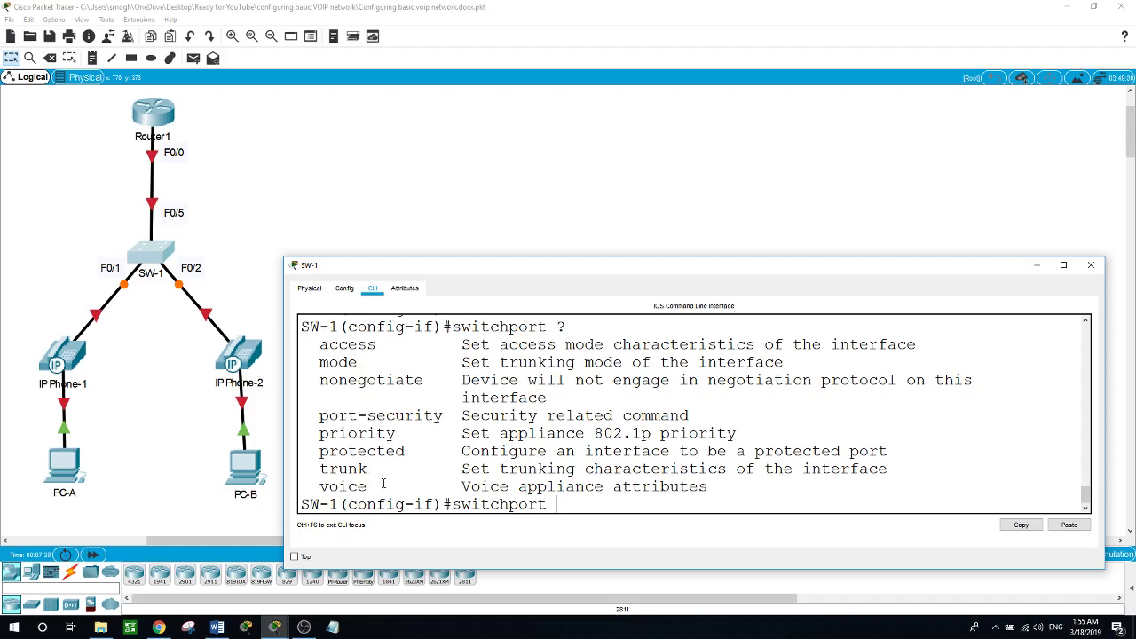
pyautogui.moveTo(369, 487); pyautogui.dragTo(321, 490)
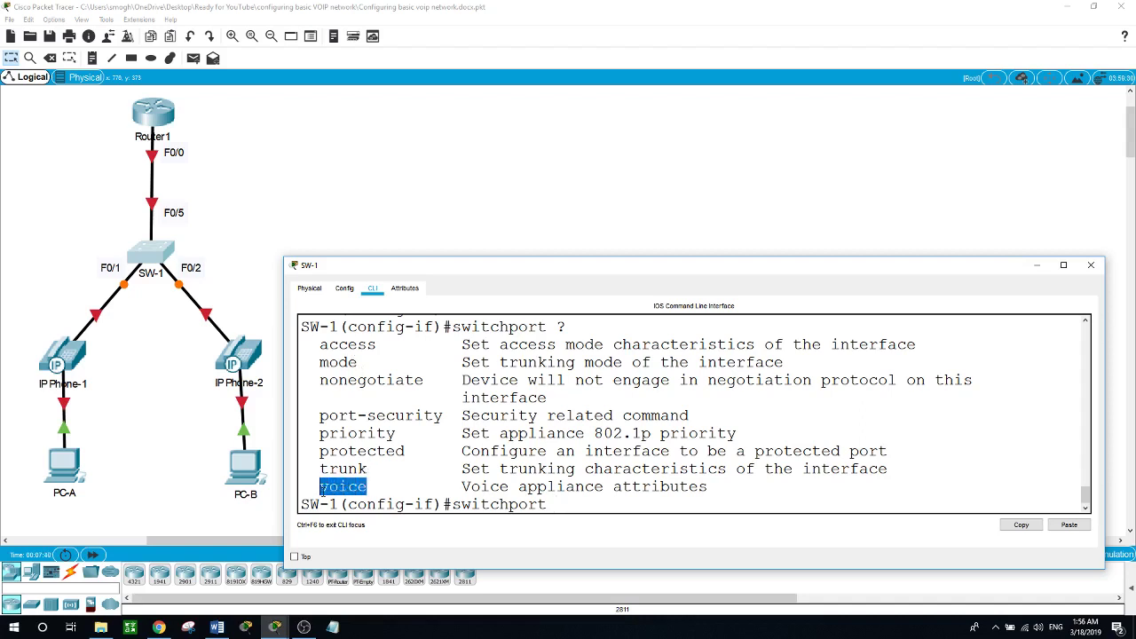
pyautogui.click(586, 503)
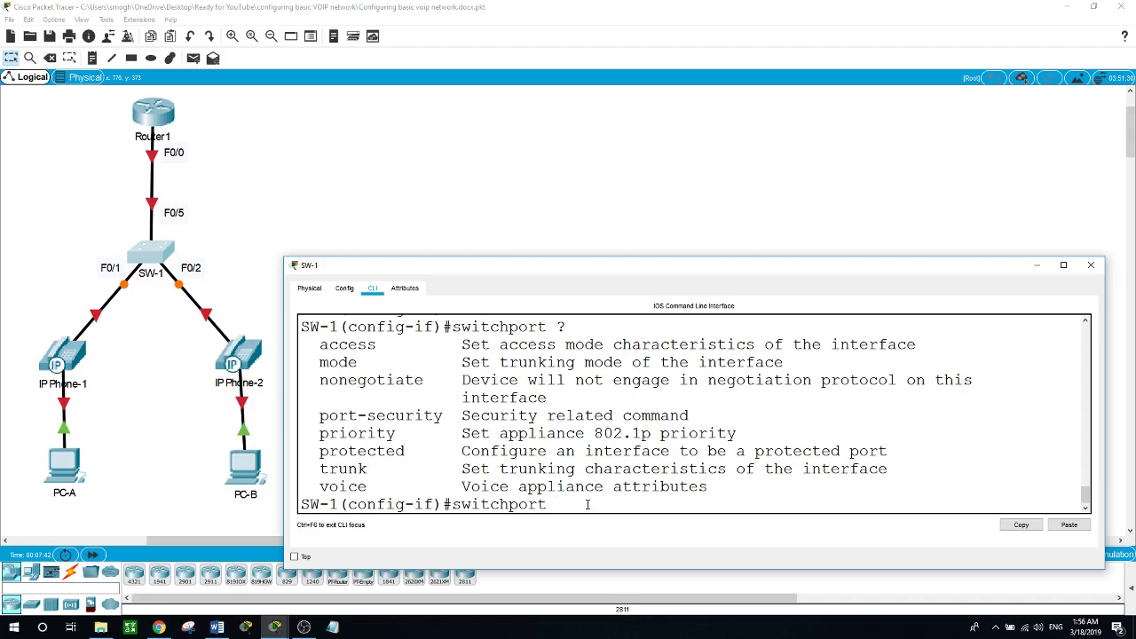
pyautogui.write('voi')
pyautogui.press('Tab')
pyautogui.write('vlan ')
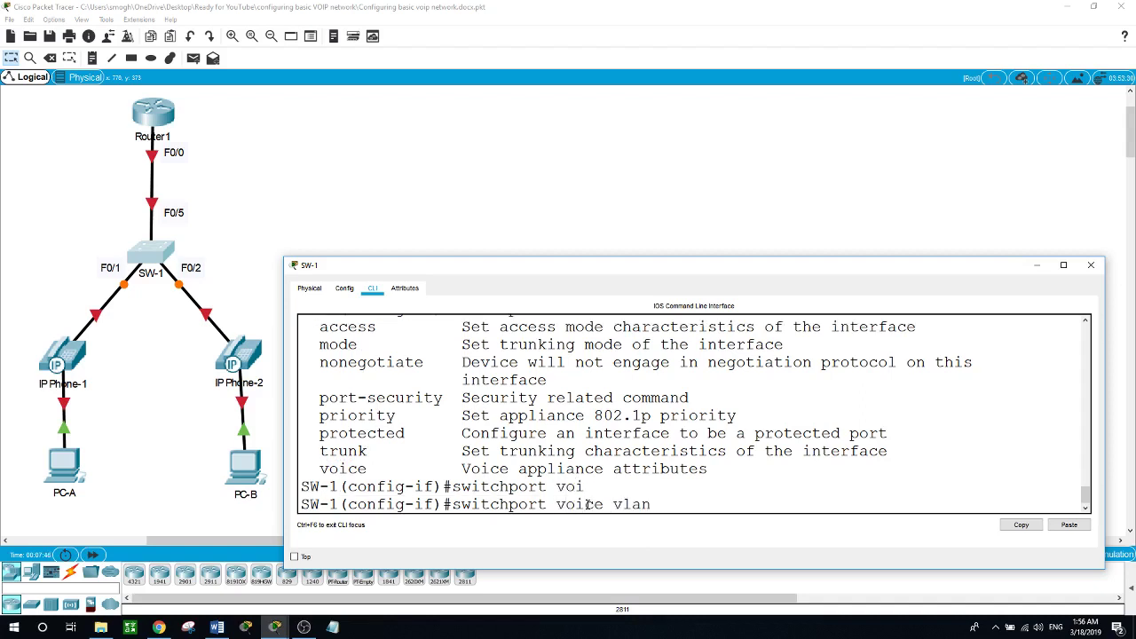
pyautogui.write('10')
pyautogui.press('Return')
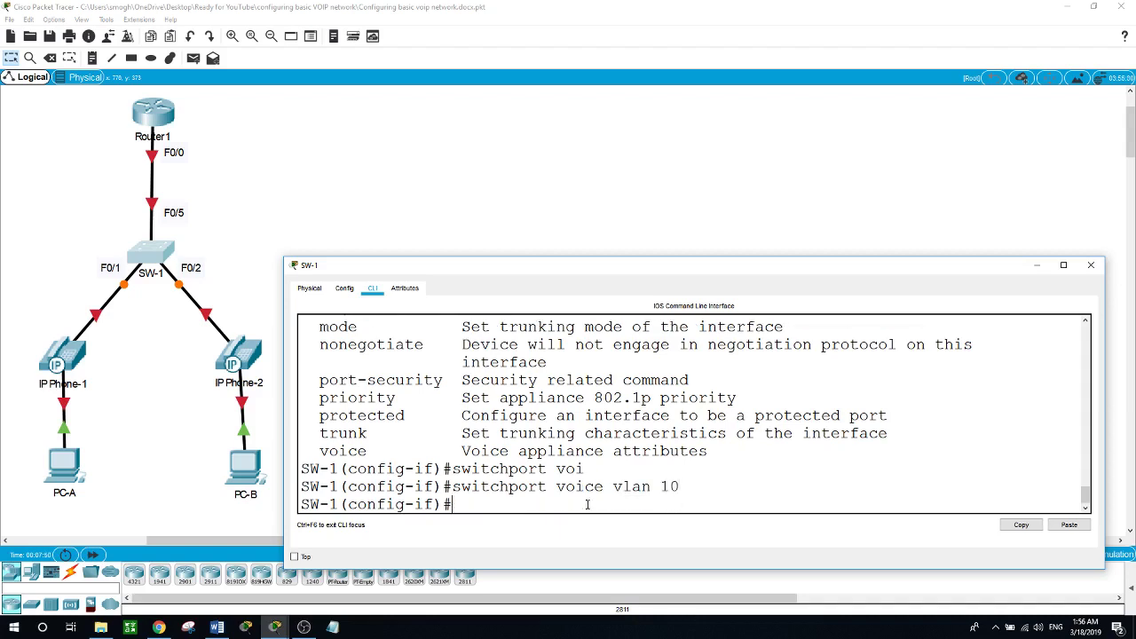
# Step: Set interface f0/2 of SW-1 to switchport access mode
pyautogui.write('int f0/2')
pyautogui.press('Return')
pyautogui.write('sw')
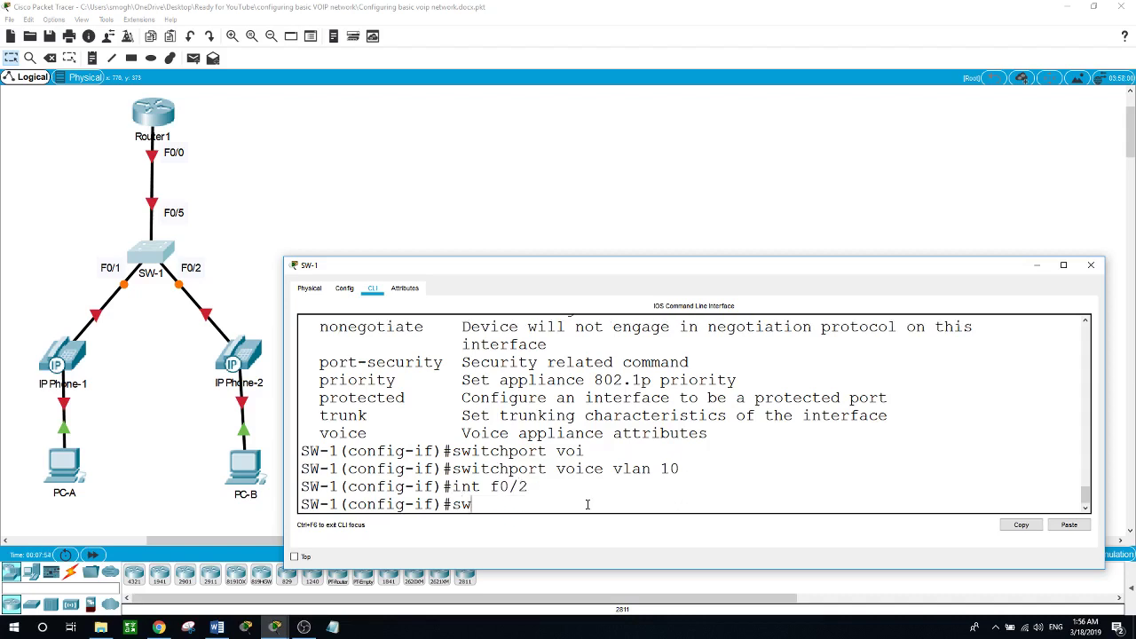
pyautogui.write('i')
pyautogui.press('Return')
pyautogui.write('switchport mod')
pyautogui.press('Tab')
pyautogui.write('acc')
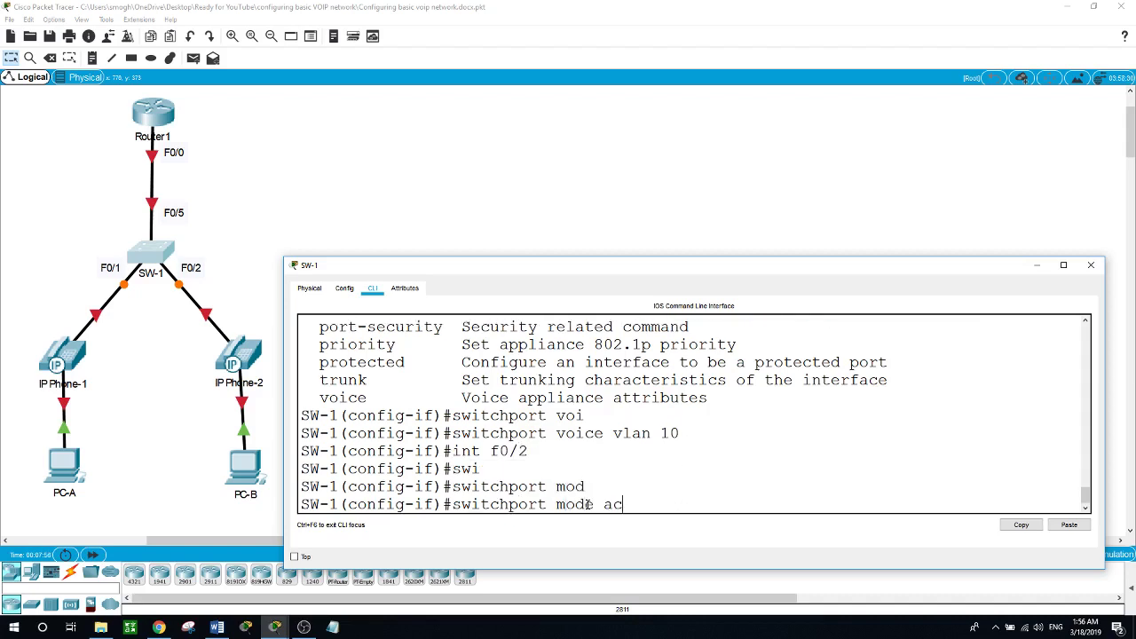
pyautogui.press('Tab')
pyautogui.press('Return')
# Step: Assign access VLAN 20 to interface f0/2 for the data traffic
pyautogui.write('swi')
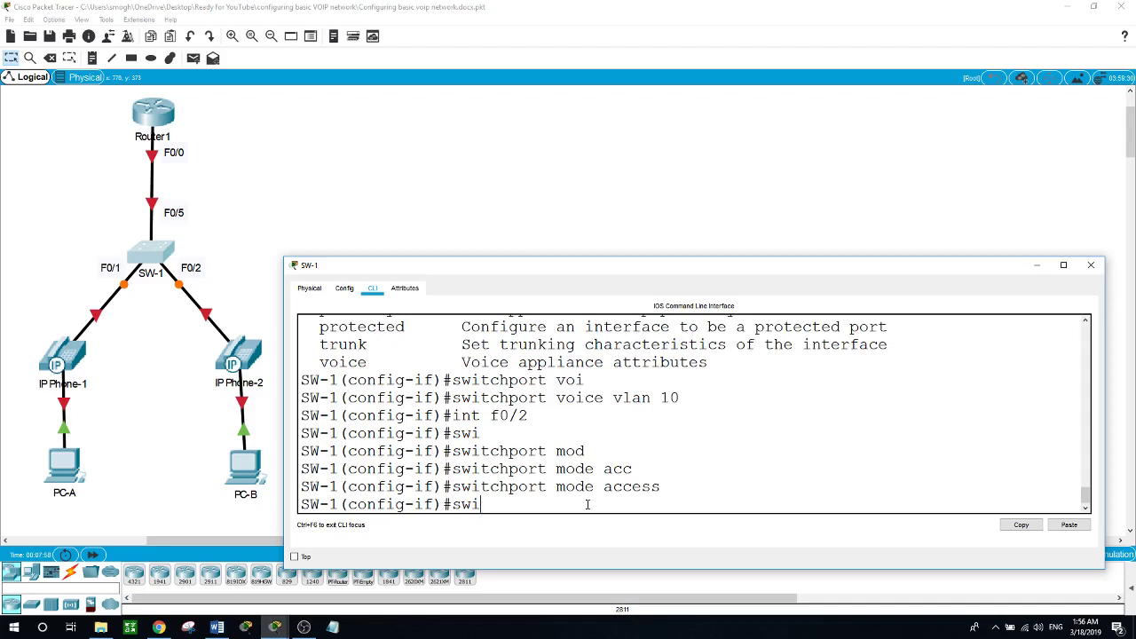
pyautogui.press('Tab')
pyautogui.write('acc')
pyautogui.press('Tab')
pyautogui.write('vl')
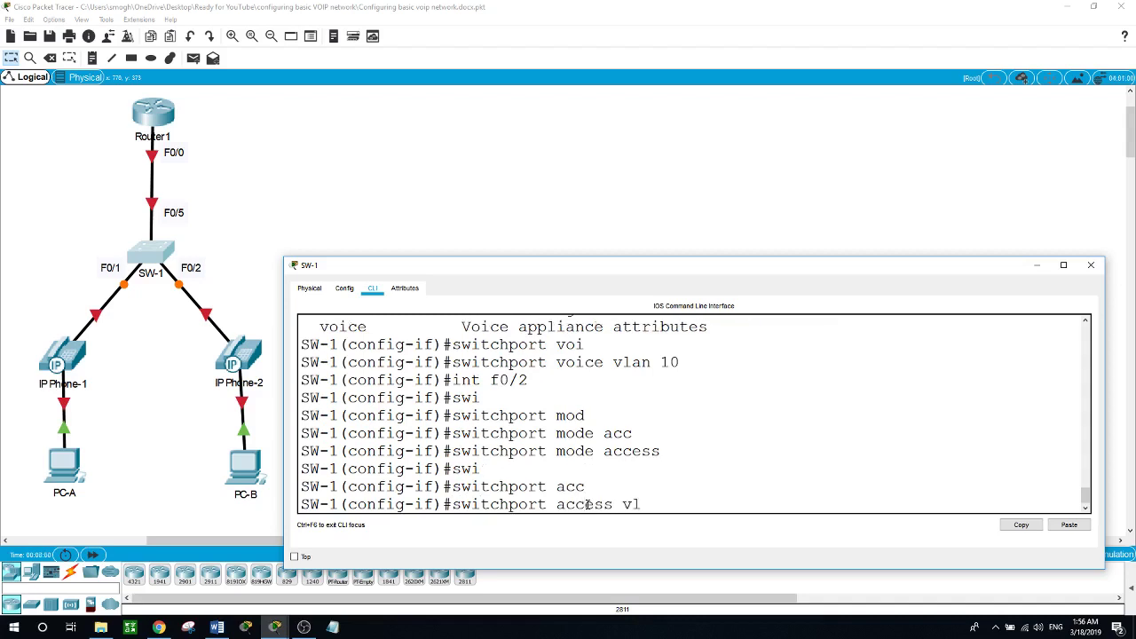
pyautogui.press('Tab')
pyautogui.write('20')
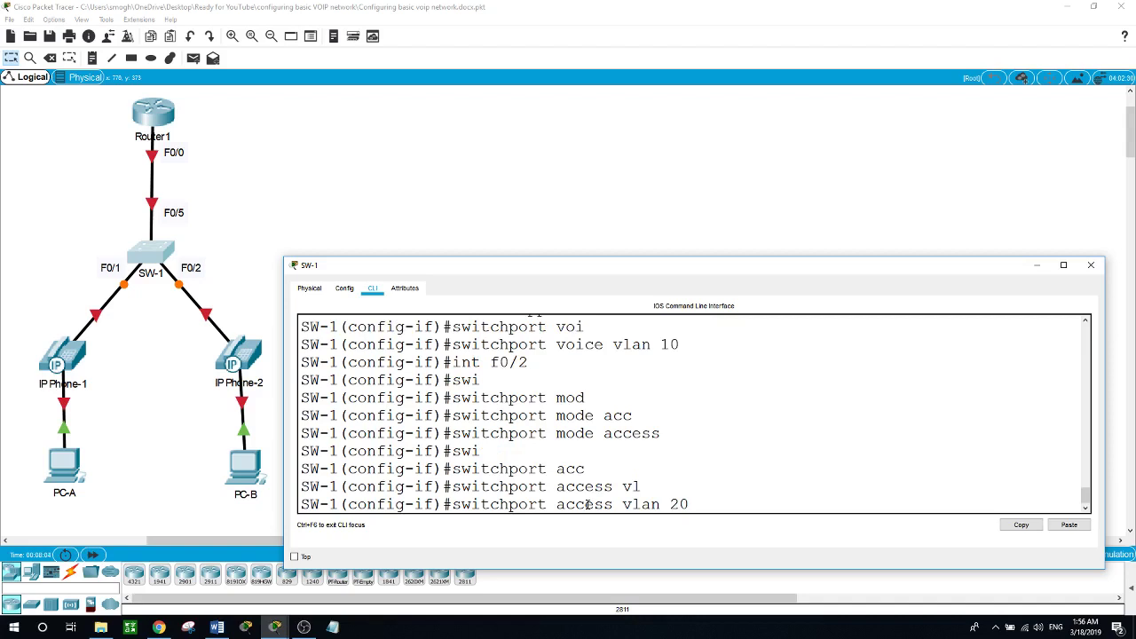
pyautogui.press('Return')
# Step: Assign voice VLAN 10 to interface f0/2 and return to global configuration mode
pyautogui.write('swi')
pyautogui.press('Tab')
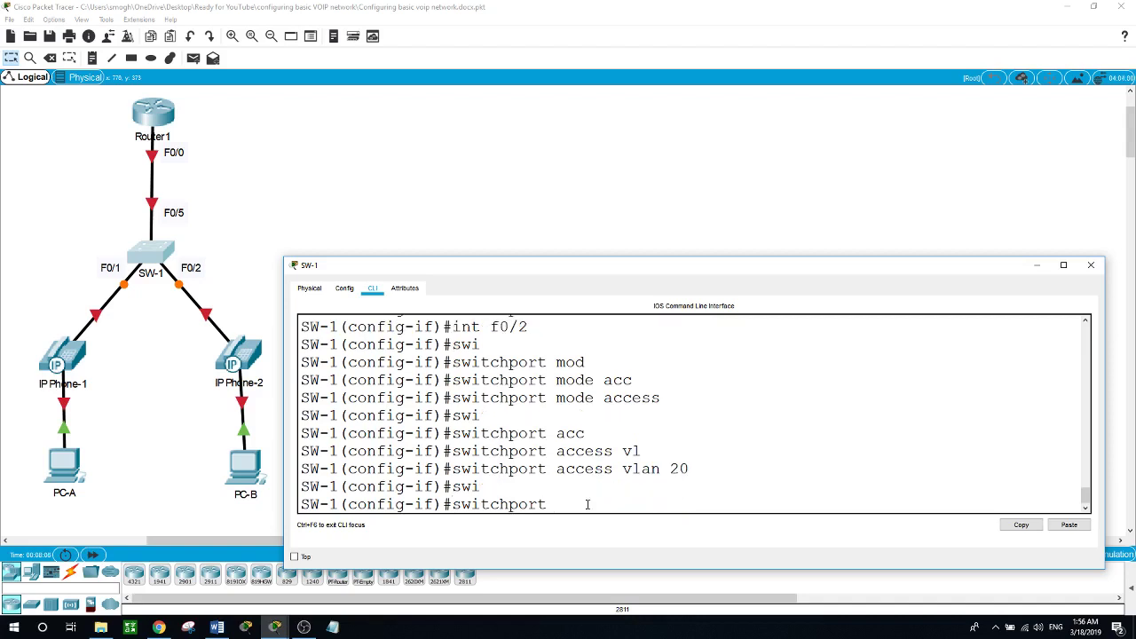
pyautogui.write('voic')
pyautogui.press('Tab')
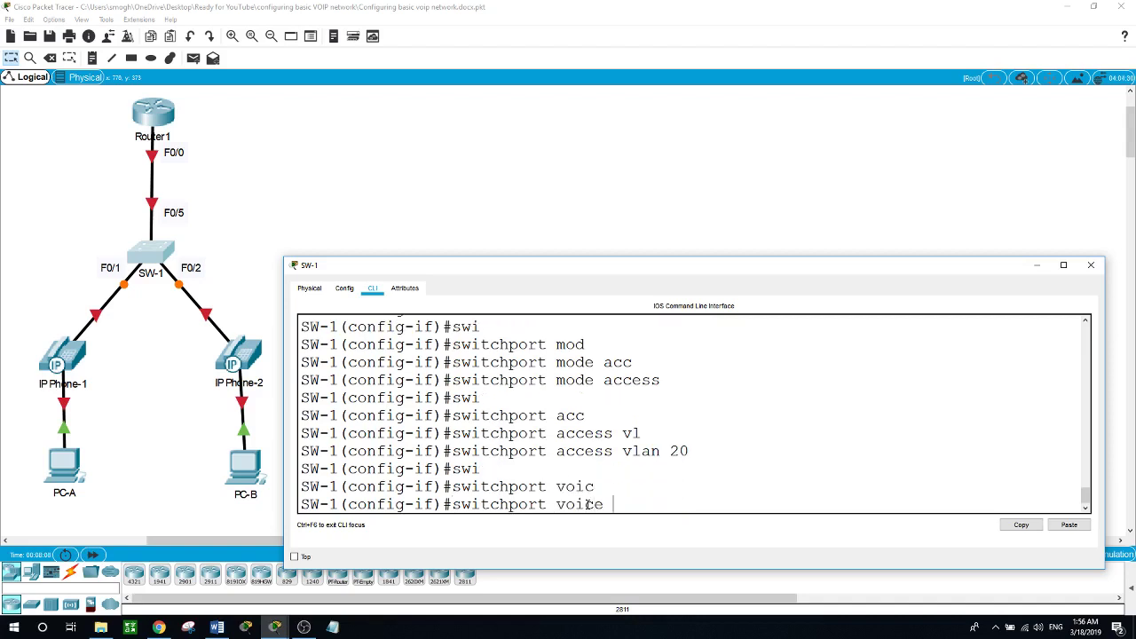
pyautogui.write('vlan 10')
pyautogui.press('Return')
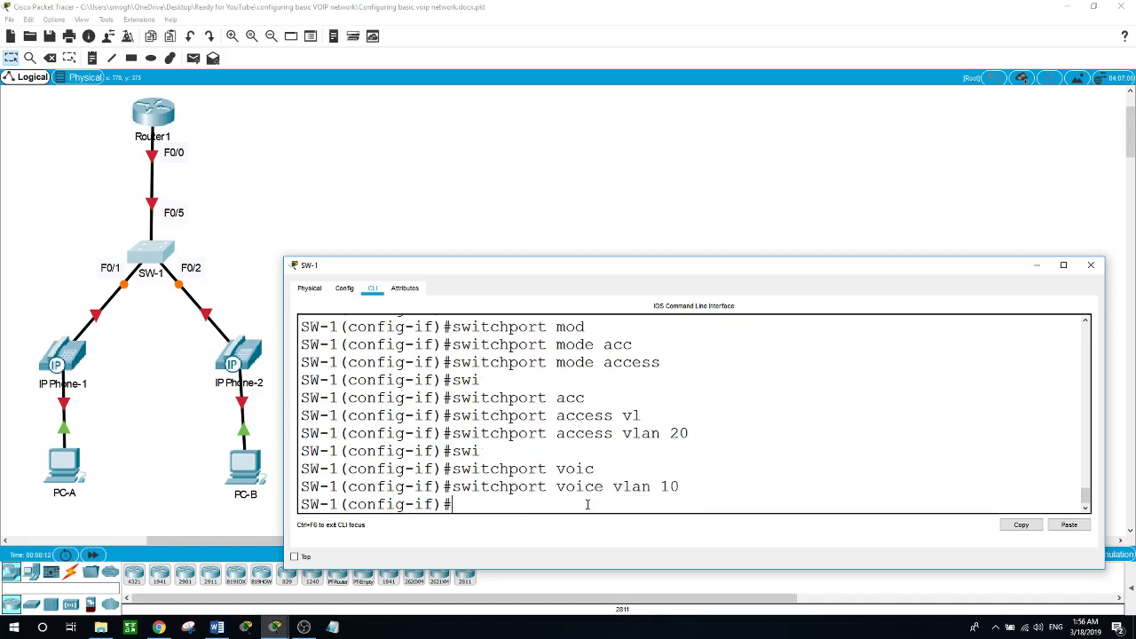
pyautogui.write('exit')
pyautogui.press('Return')
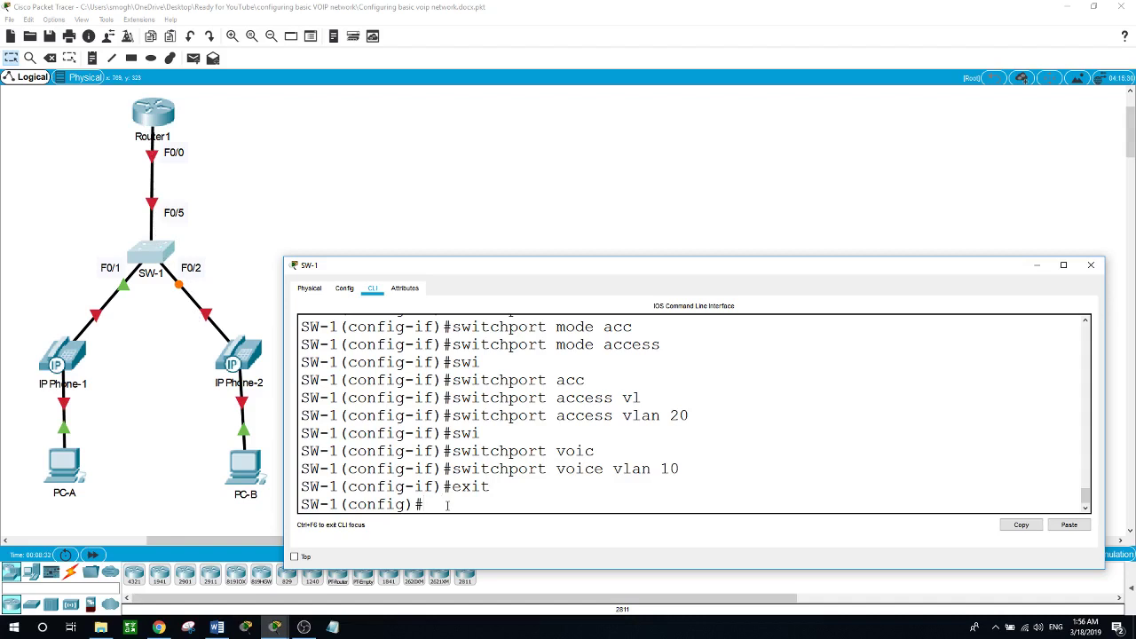
# Step: Set interface f0/5 of SW-1 to switchport trunk mode for the link to Router1
pyautogui.write('int f0/5')
pyautogui.press('Return')
pyautogui.write('s')
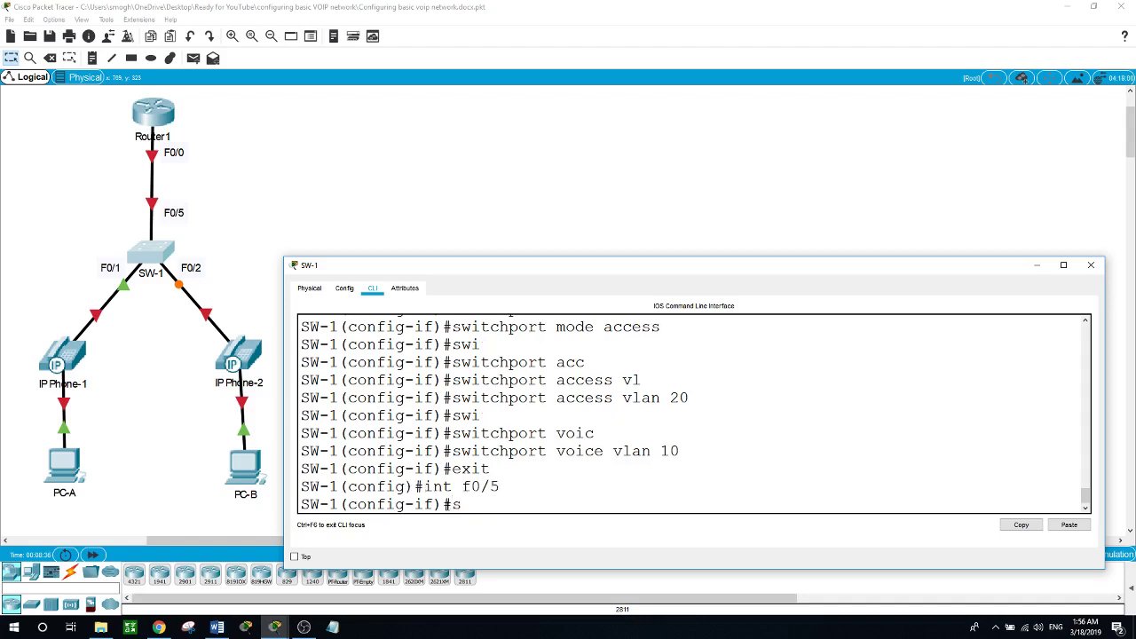
pyautogui.write('wi')
pyautogui.press('Tab')
pyautogui.write('mod')
pyautogui.press('Tab')
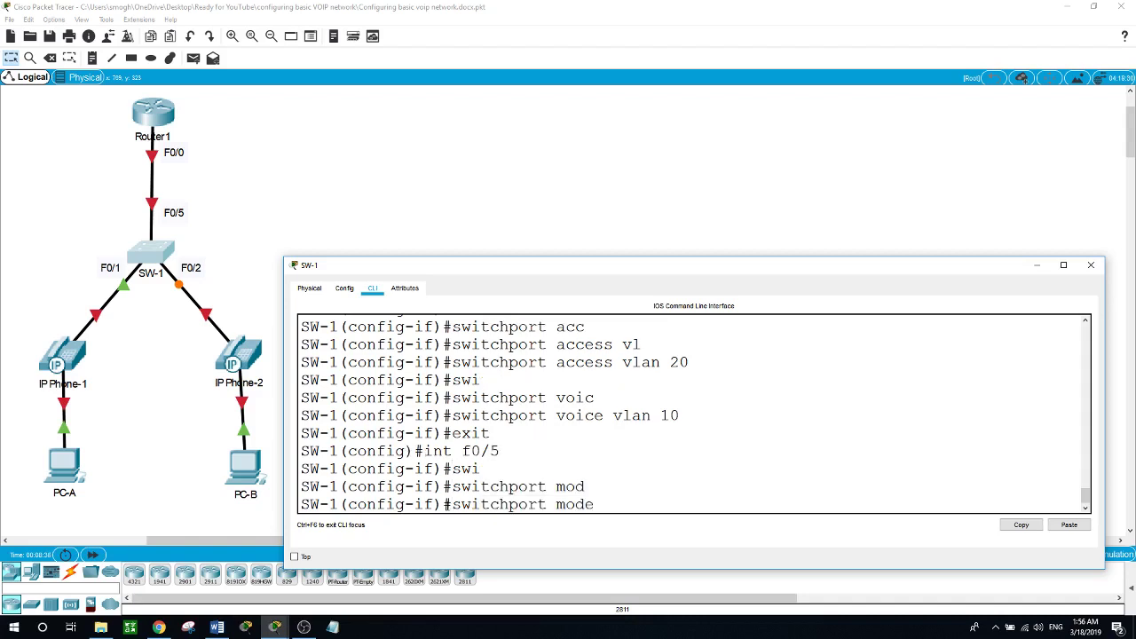
pyautogui.write('trunk')
pyautogui.press('Return')
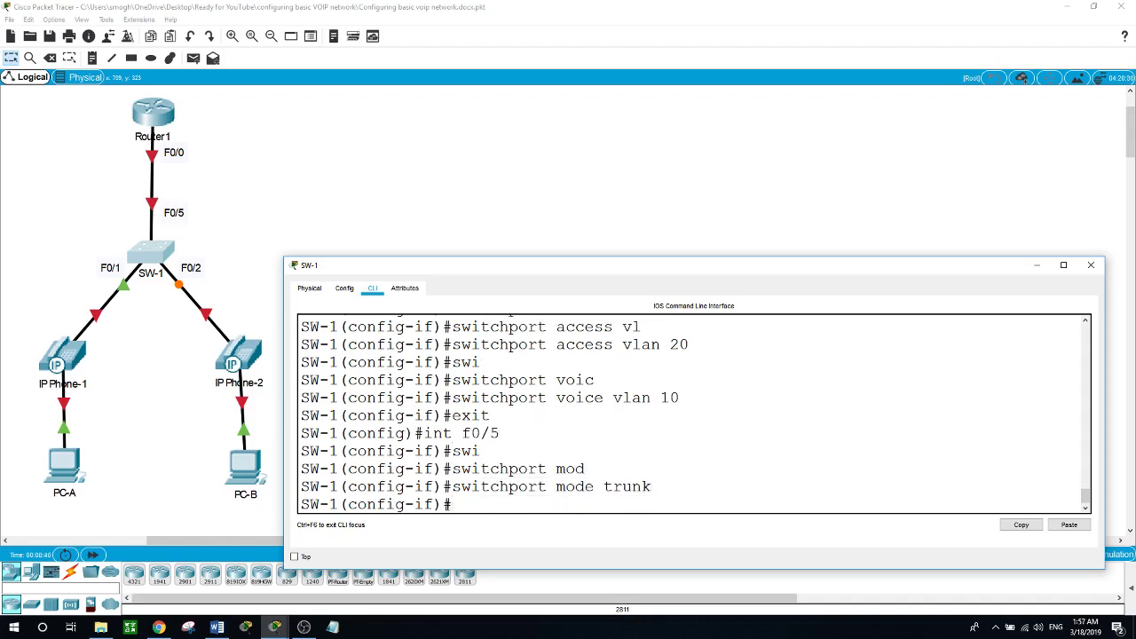
pyautogui.click(256, 199)
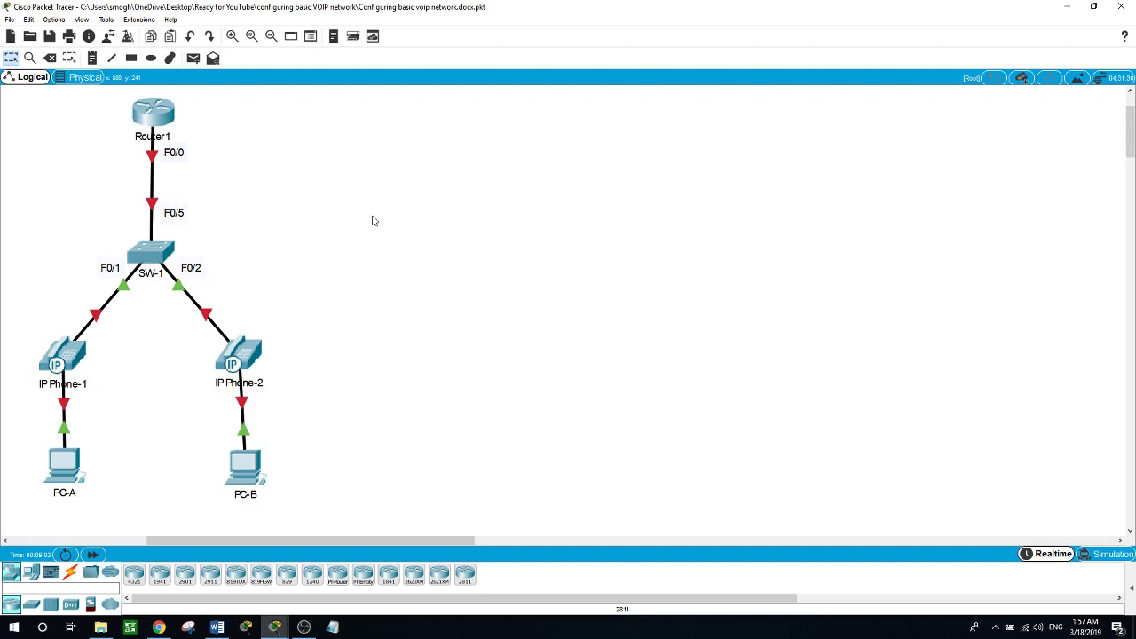
# Step: Open the command line of Router1 and enter global configuration mode
pyautogui.click(158, 117)
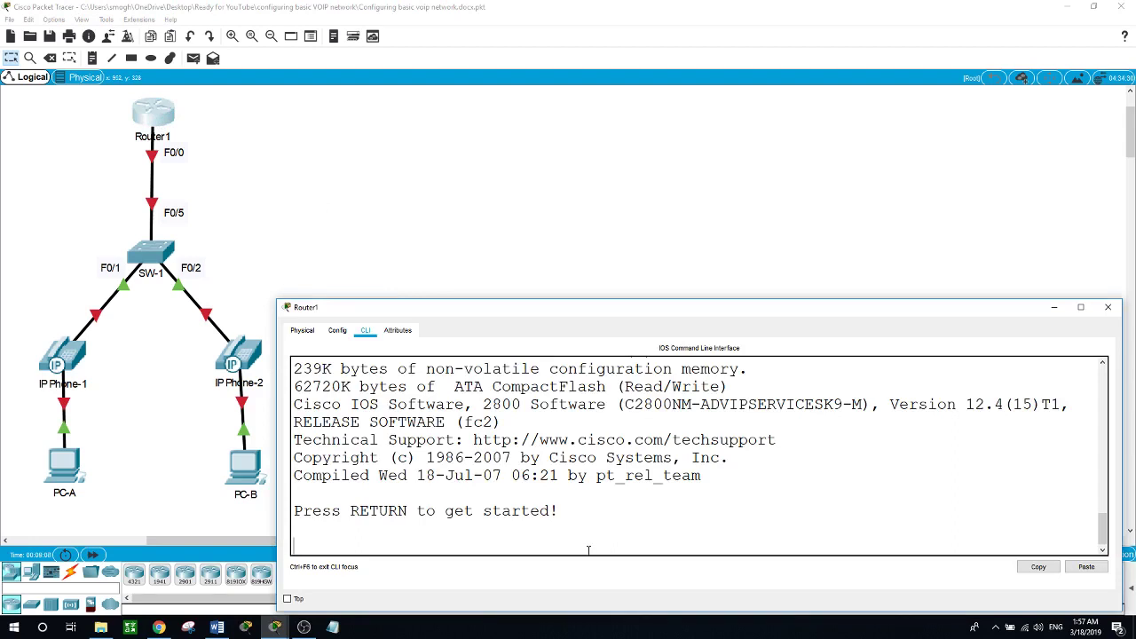
pyautogui.press('Return')
pyautogui.write('en')
pyautogui.press('Return')
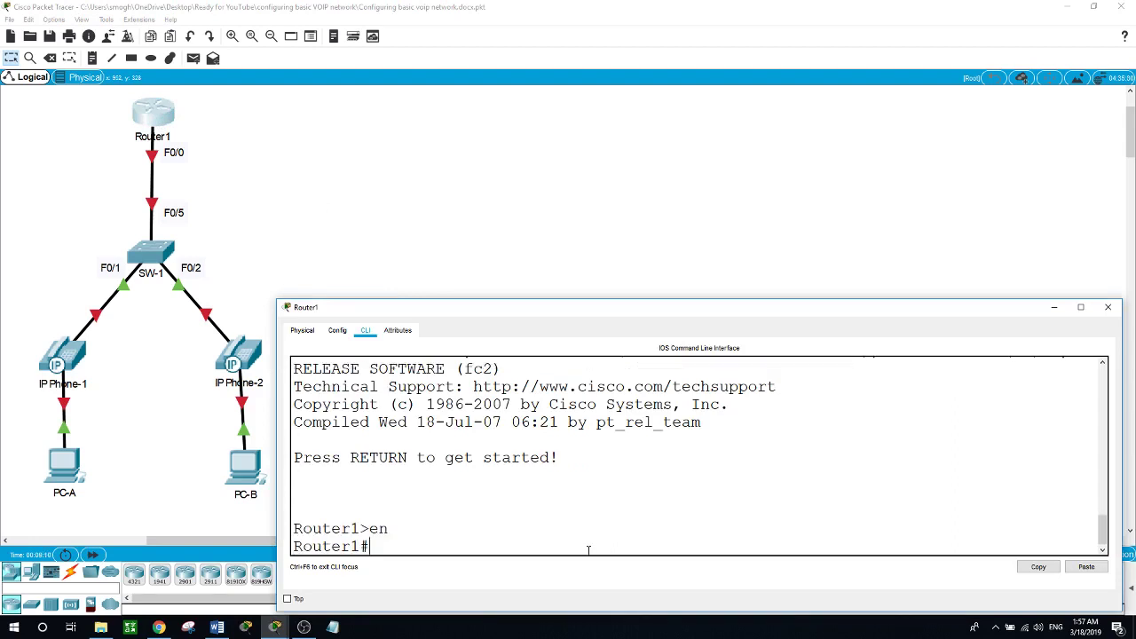
pyautogui.write('conf t')
pyautogui.press('Return')
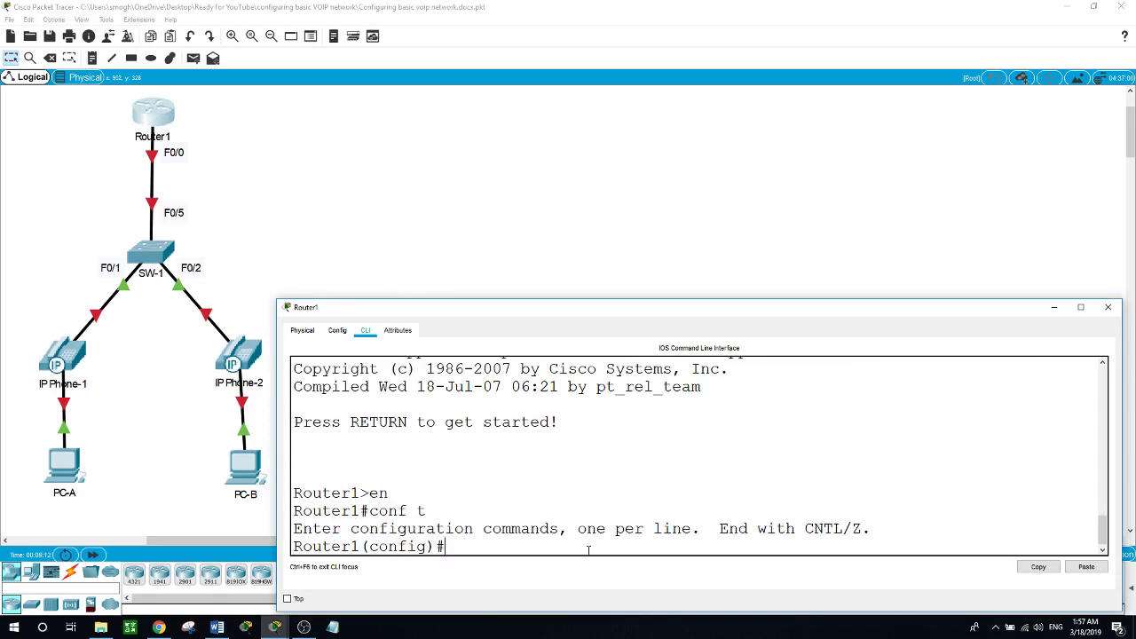
# Step: List the ip dhcp options and exclude addresses 172.16.10.1 through 172.16.10.10 from DHCP assignment
pyautogui.write('ip dhcp ?')
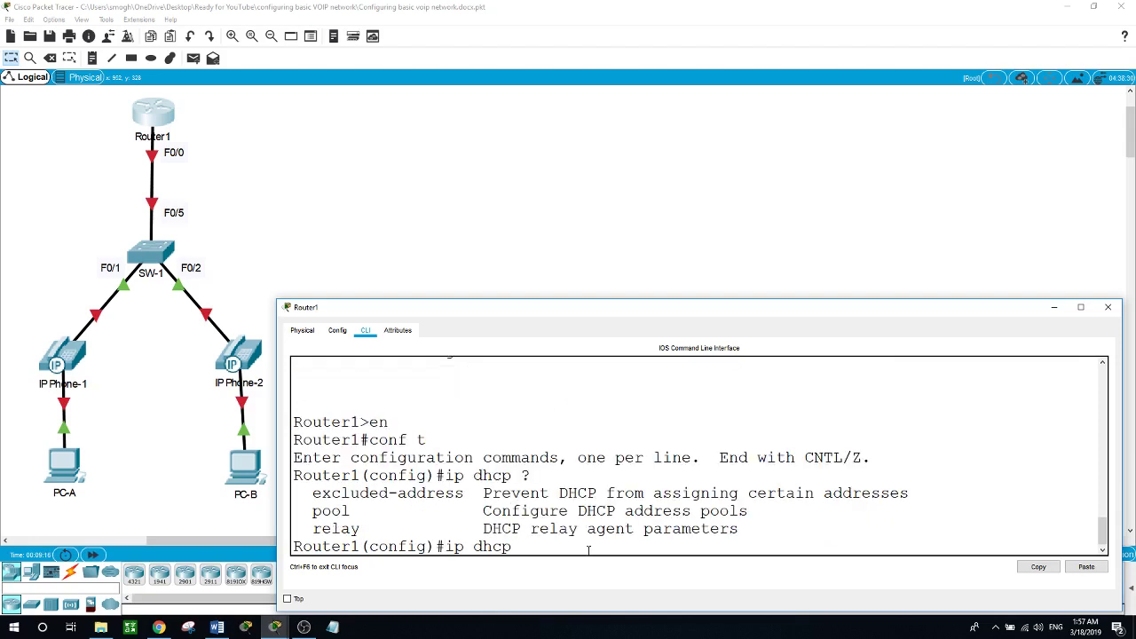
pyautogui.write('ex')
pyautogui.press('Tab')
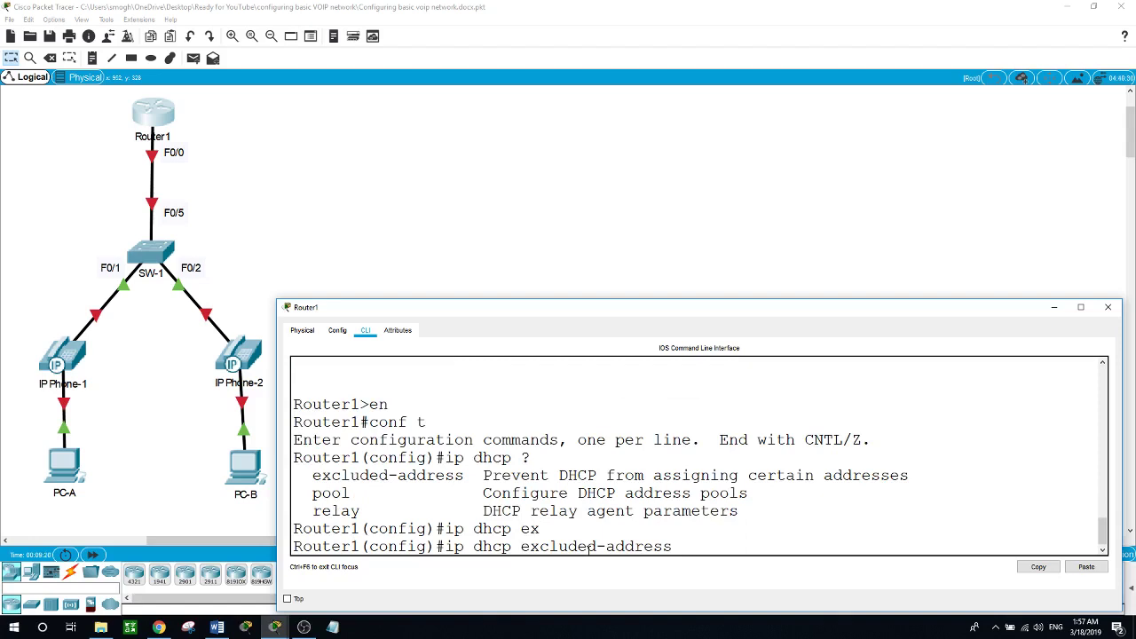
pyautogui.write('172.16.10.1 172.16.10.10')
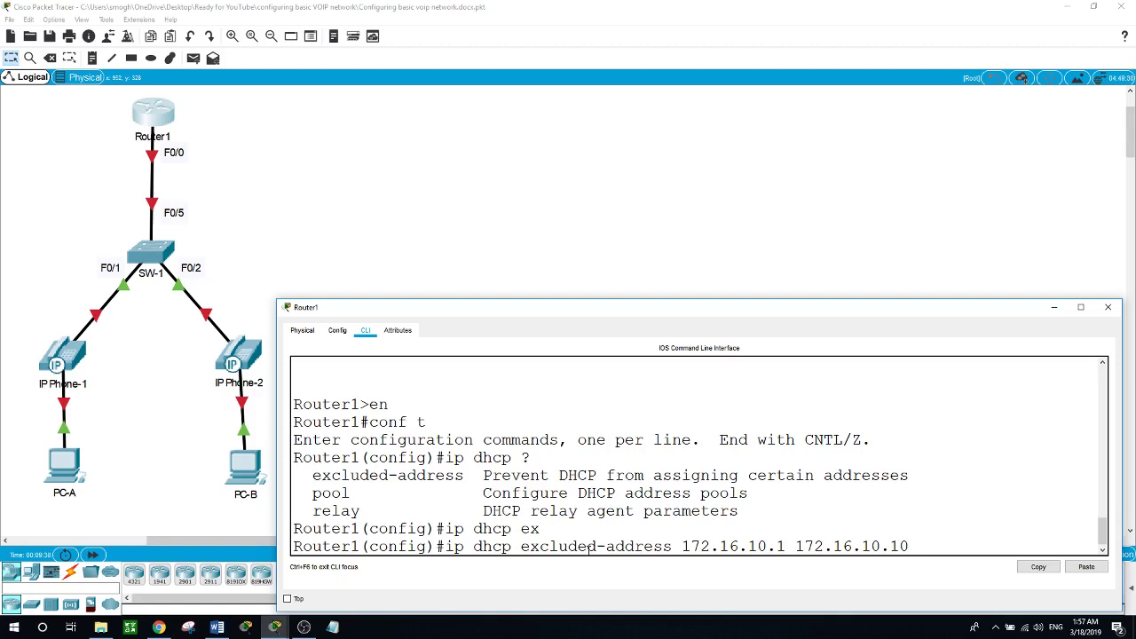
pyautogui.press('Return')
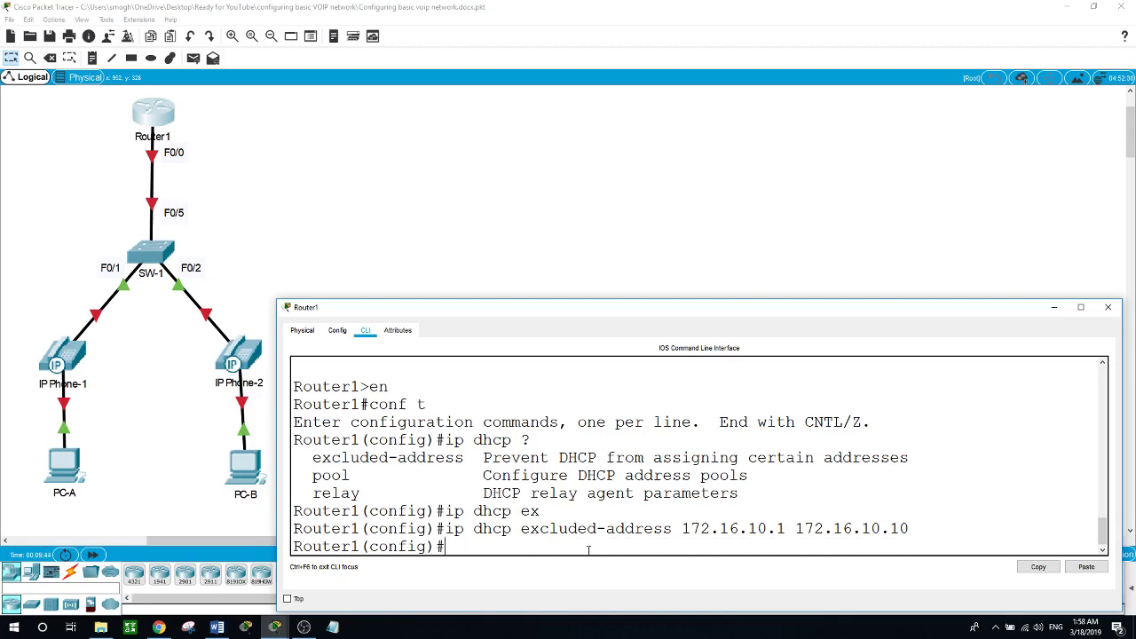
# Step: Create a DHCP pool named VOICE on Router1
pyautogui.write('ip add')
pyautogui.press('Tab')
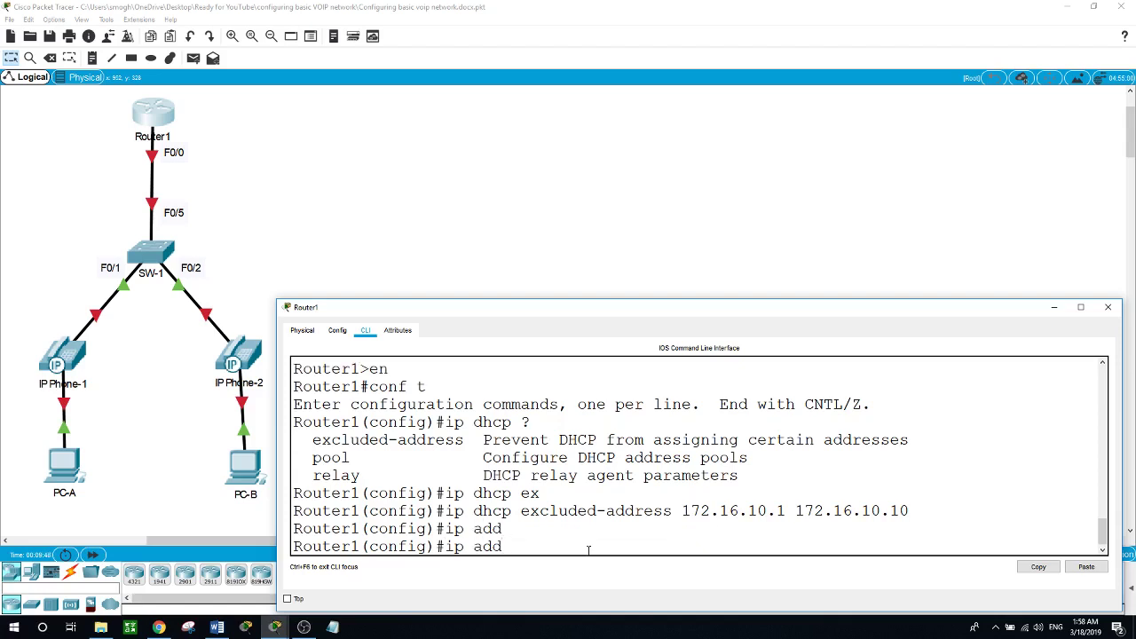
pyautogui.press('BackSpace')
pyautogui.press('BackSpace')
pyautogui.press('BackSpace')
pyautogui.write('dhcp')
pyautogui.press('Tab')
pyautogui.write('pool')
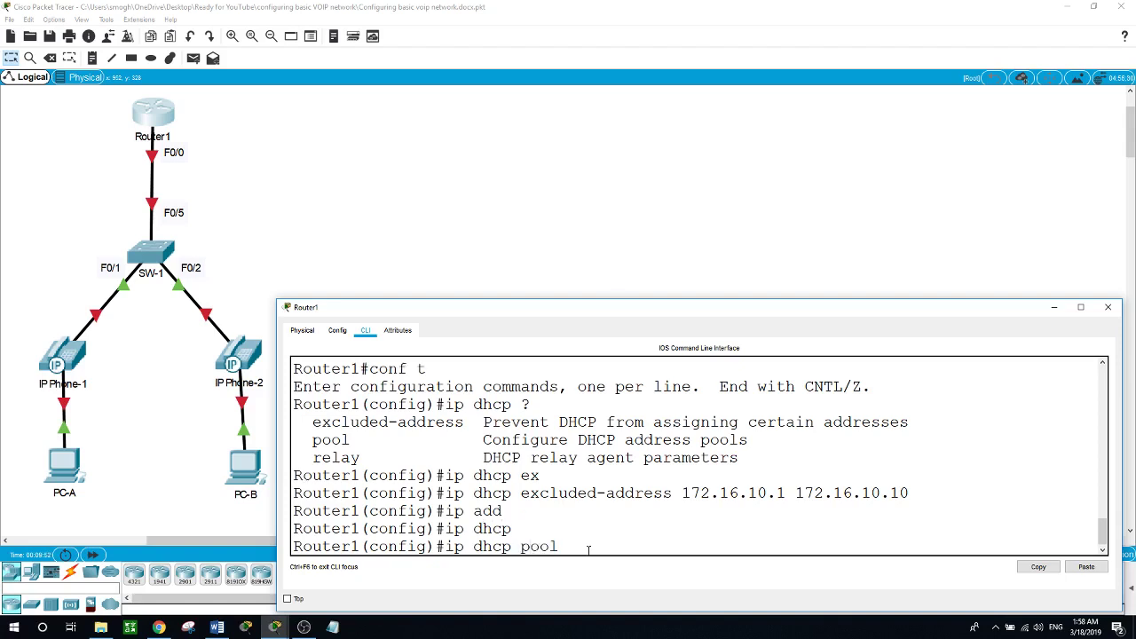
pyautogui.write(' ?')
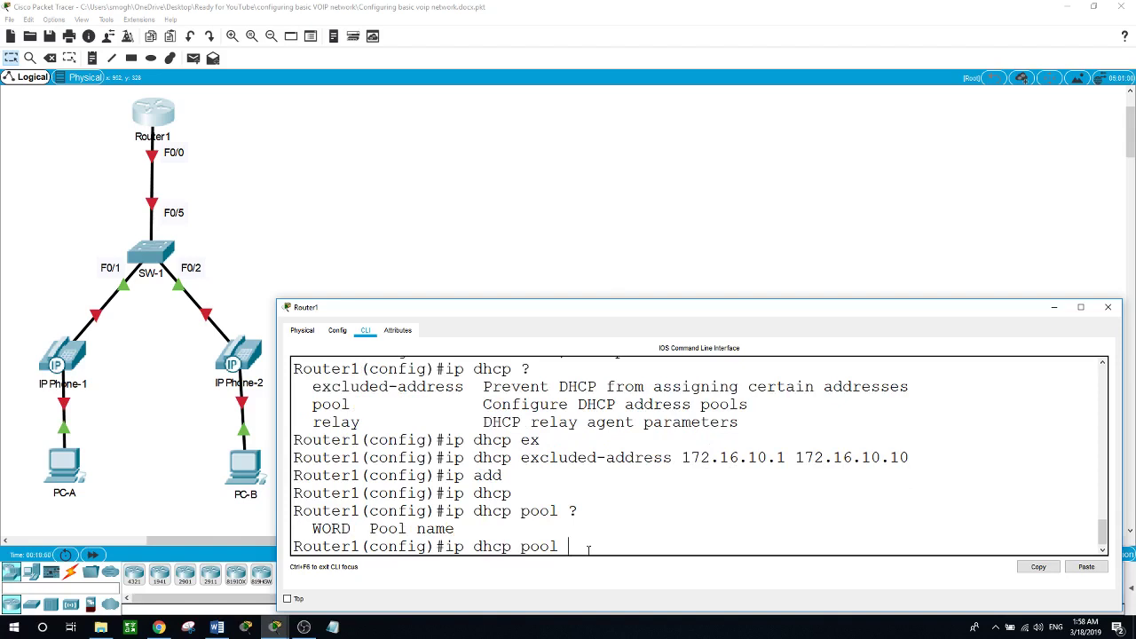
pyautogui.write('VOICE')
pyautogui.press('Return')
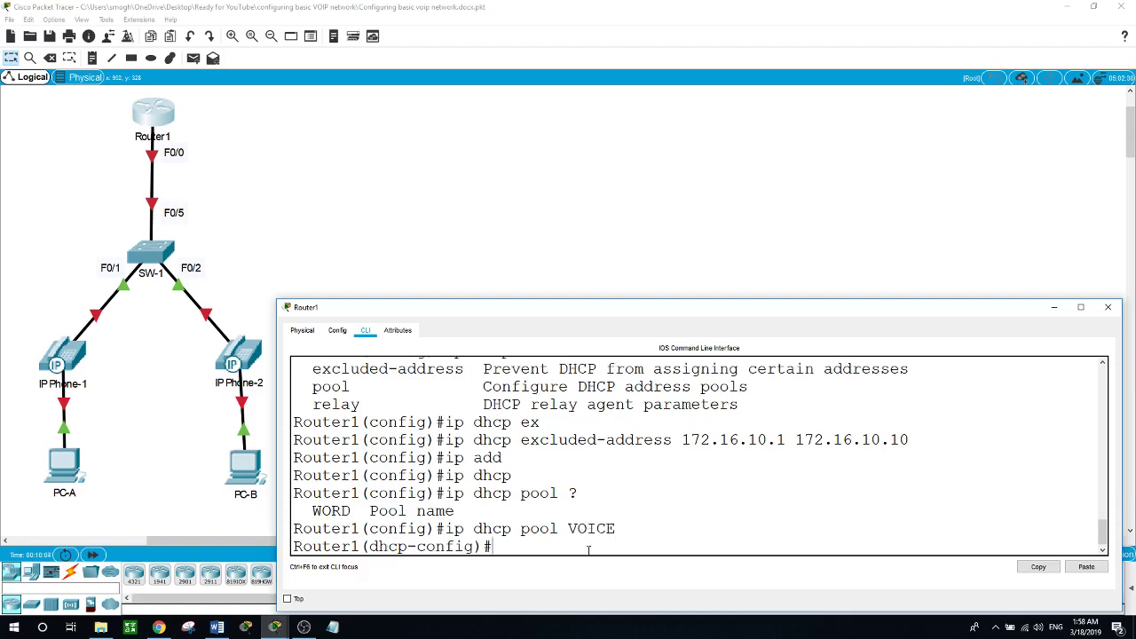
# Step: Set the VOICE pool's network to 172.16.10.0 with mask 255.255.255.0 and its default router to 172.16.10.1
pyautogui.write('netw')
pyautogui.press('Tab')
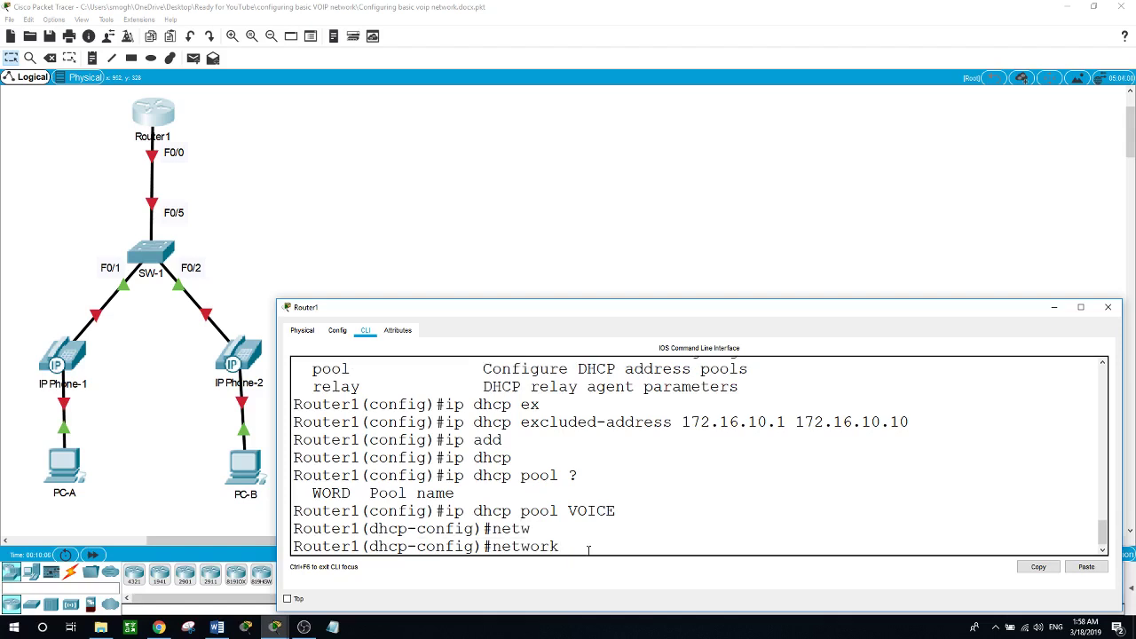
pyautogui.write('172.16.10.0 255.255.255.0')
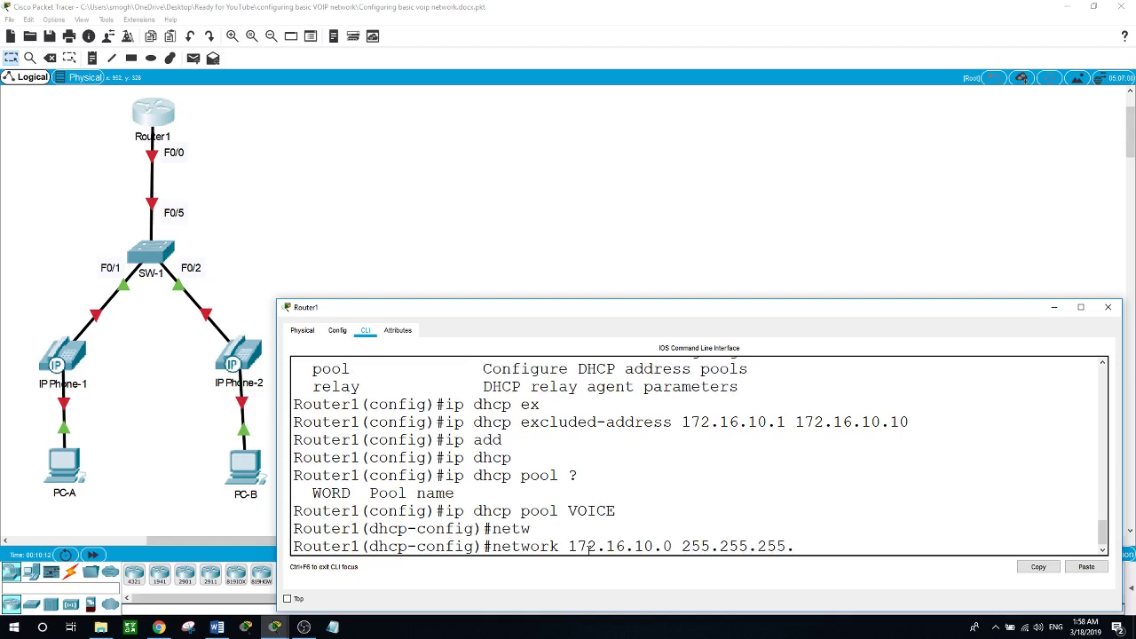
pyautogui.press('Return')
pyautogui.write('def')
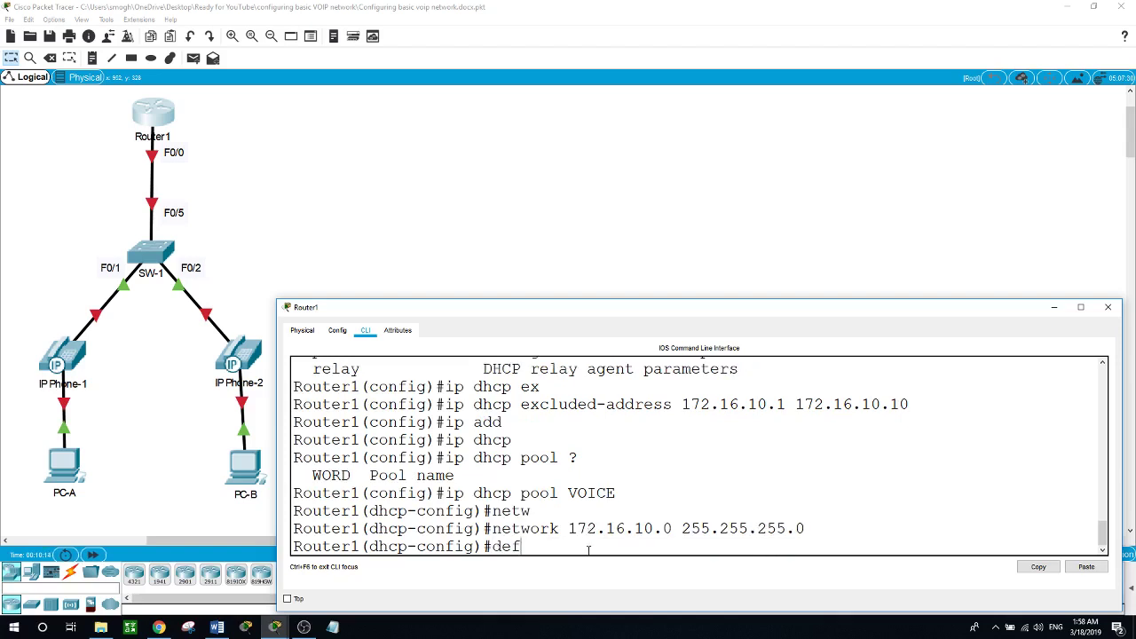
pyautogui.press('Tab')
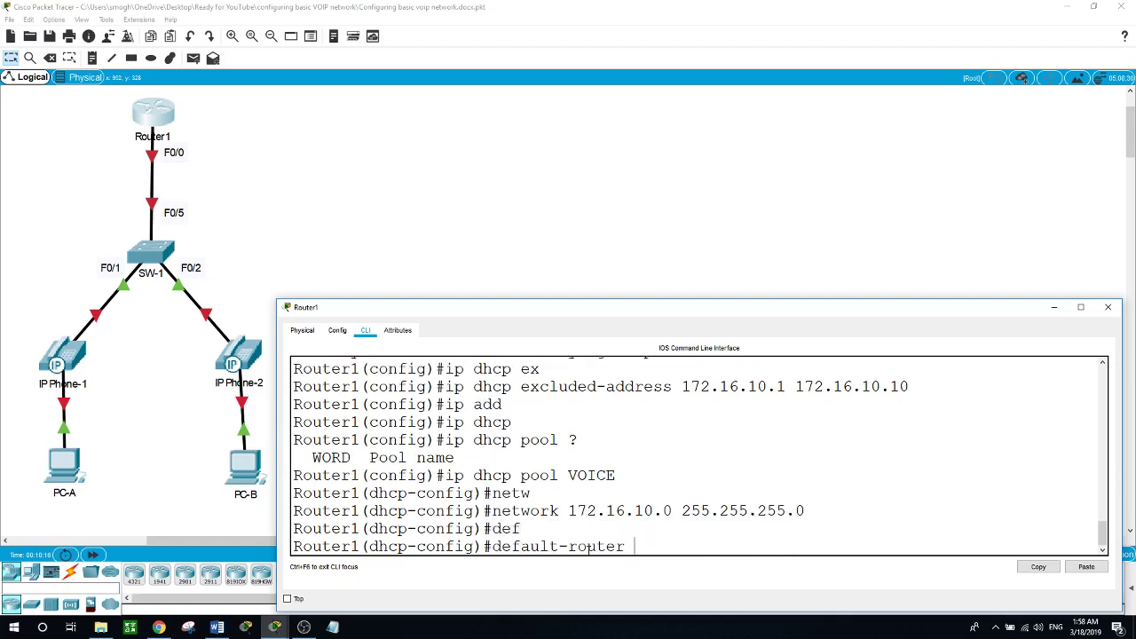
pyautogui.write('172.16.10.1.0.1')
pyautogui.press('Return')
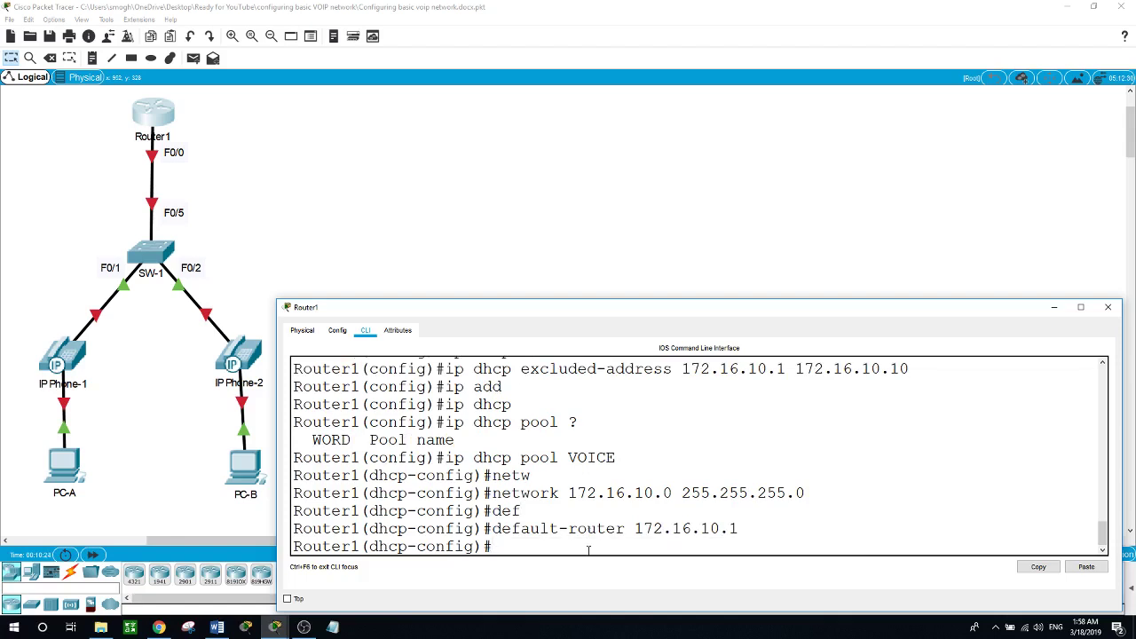
# Step: Add DHCP option 150 with IP 172.16.10.1 to the VOICE pool and return to global configuration mode
pyautogui.write('opt')
pyautogui.press('Tab')
pyautogui.write('?')
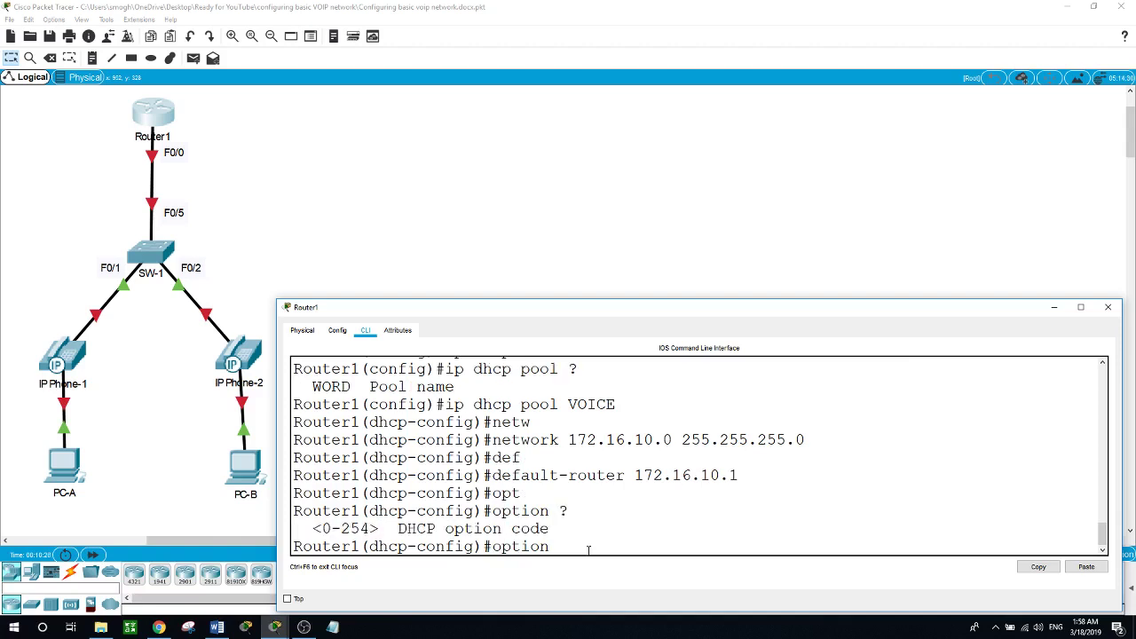
pyautogui.write('1')
pyautogui.write('p')
pyautogui.write(' 172.16.10.1')
pyautogui.press('Return')
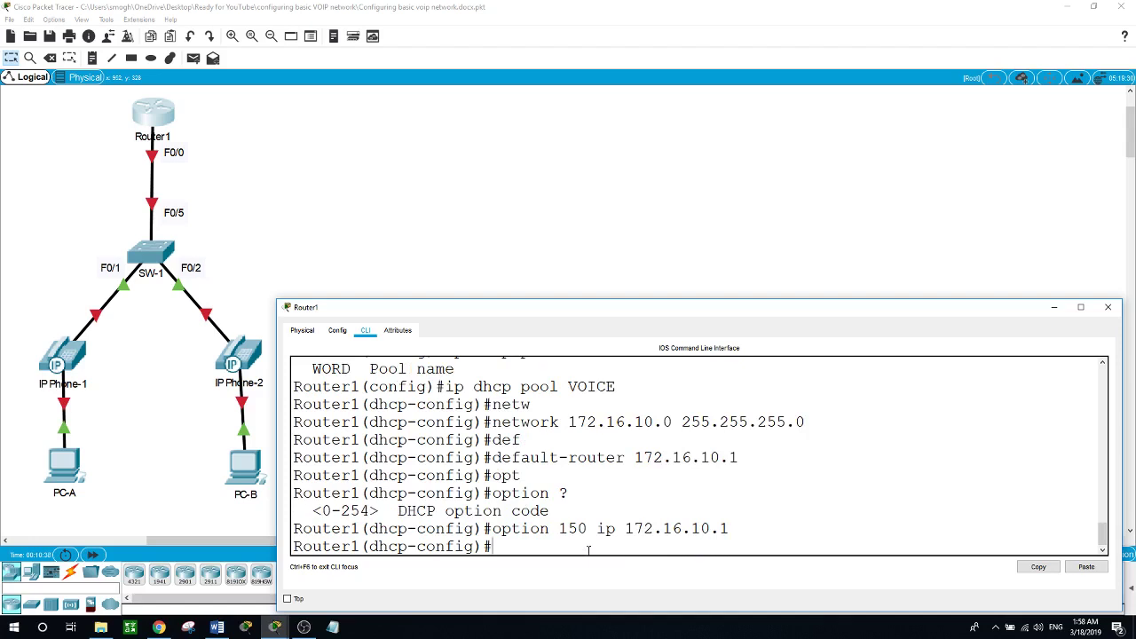
pyautogui.write('ex')
pyautogui.write('it')
pyautogui.press('Return')
# Step: Exclude addresses 172.16.20.1 through 172.16.20.10 from DHCP assignment on Router1
pyautogui.write('ip')
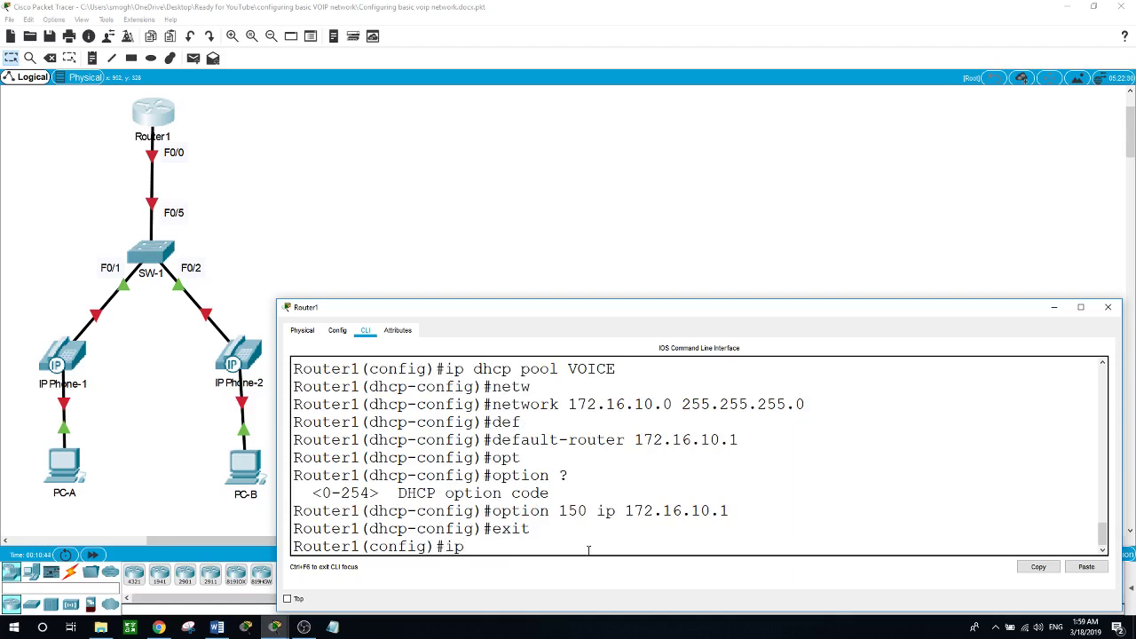
pyautogui.write(' dhcp ex')
pyautogui.press('Tab')
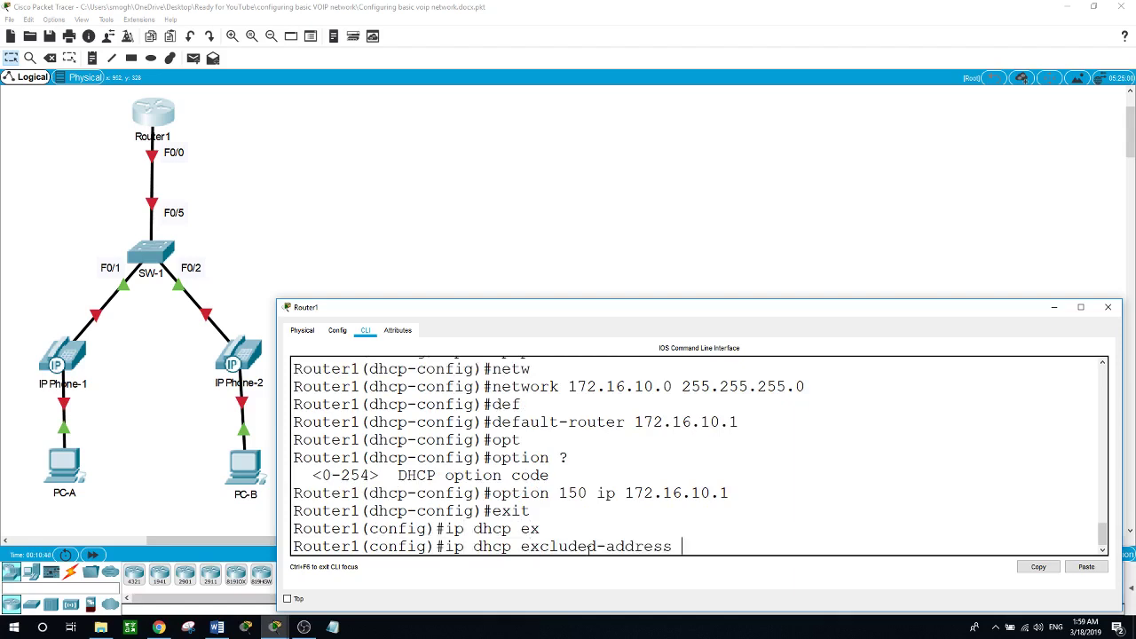
pyautogui.write('172.16.20.1 172.16.20')
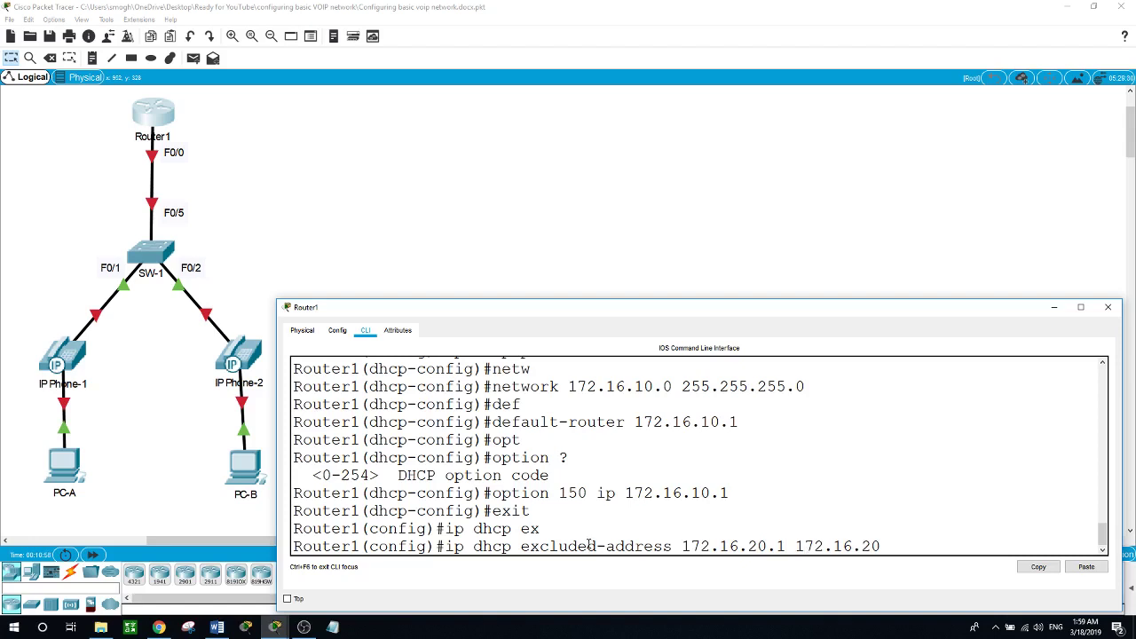
pyautogui.write('.10')
pyautogui.press('Return')
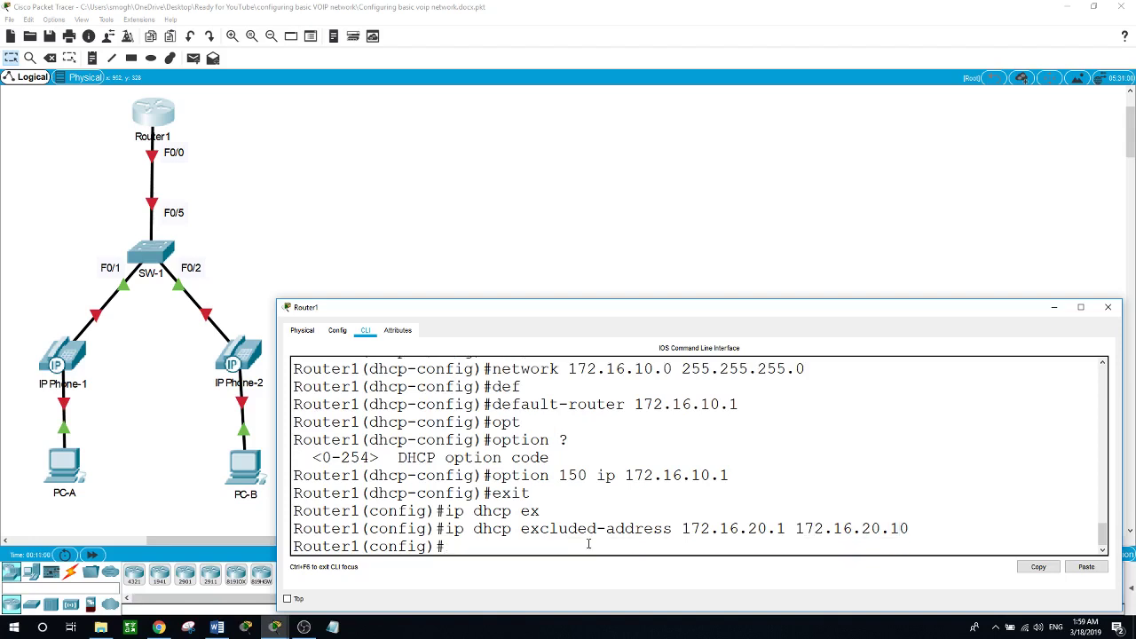
# Step: Create a DHCP pool named DATA with network 172.16.20.0 and mask 255.255.255.0
pyautogui.write('ip dhcp poo')
pyautogui.press('Tab')
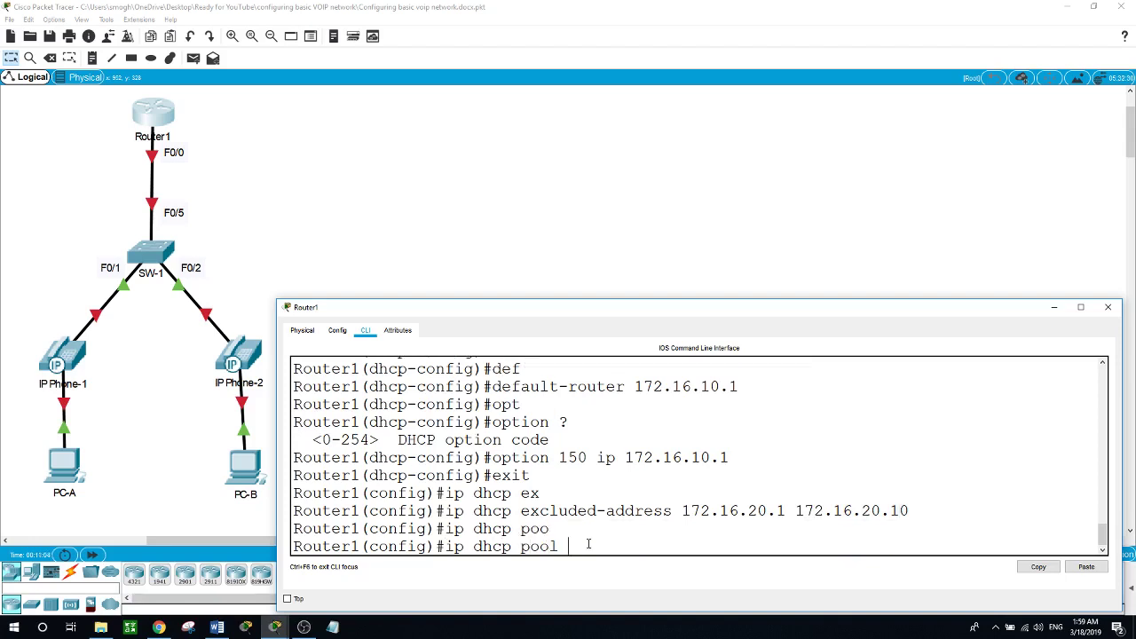
pyautogui.write('DATA')
pyautogui.press('Return')
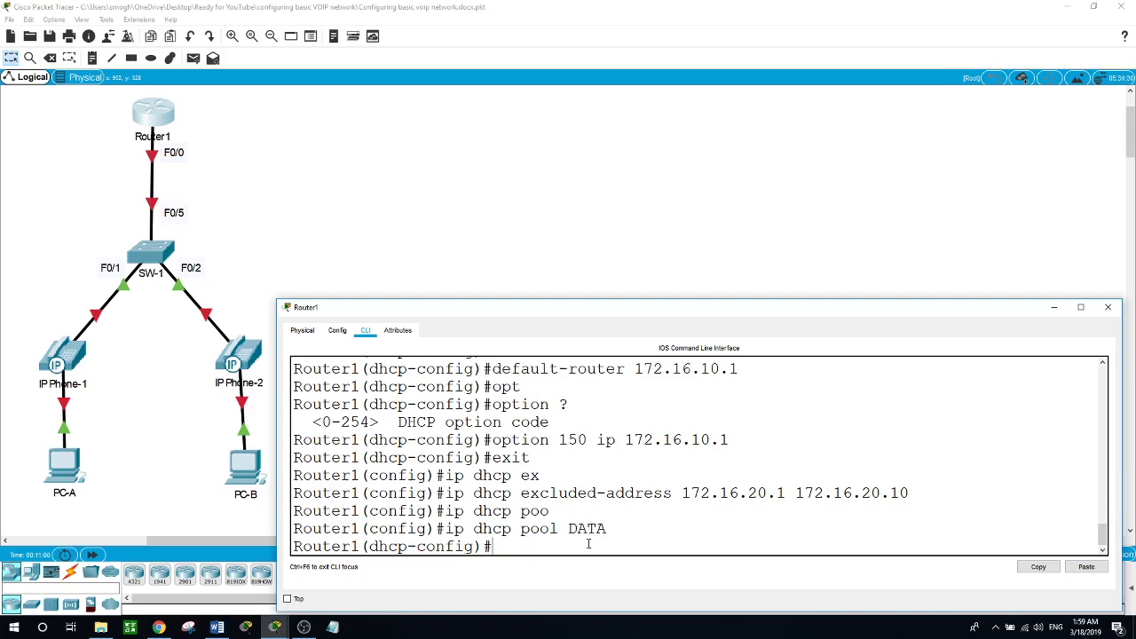
pyautogui.write('network 172.16.20.1')
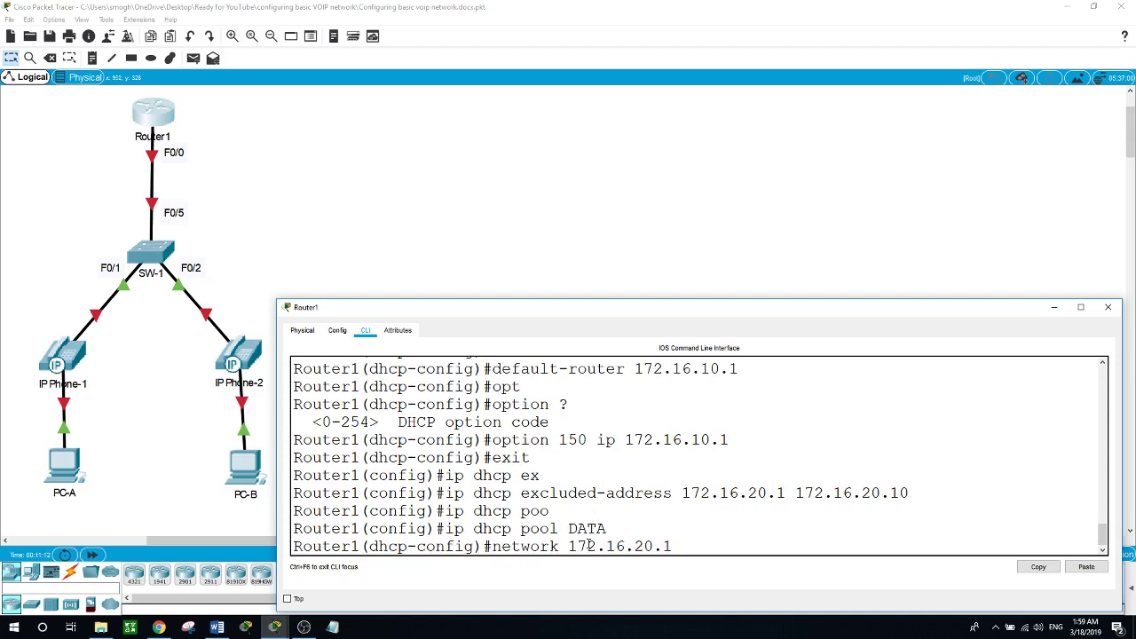
pyautogui.press('BackSpace')
pyautogui.write('0 255.255.255.0')
pyautogui.press('Return')
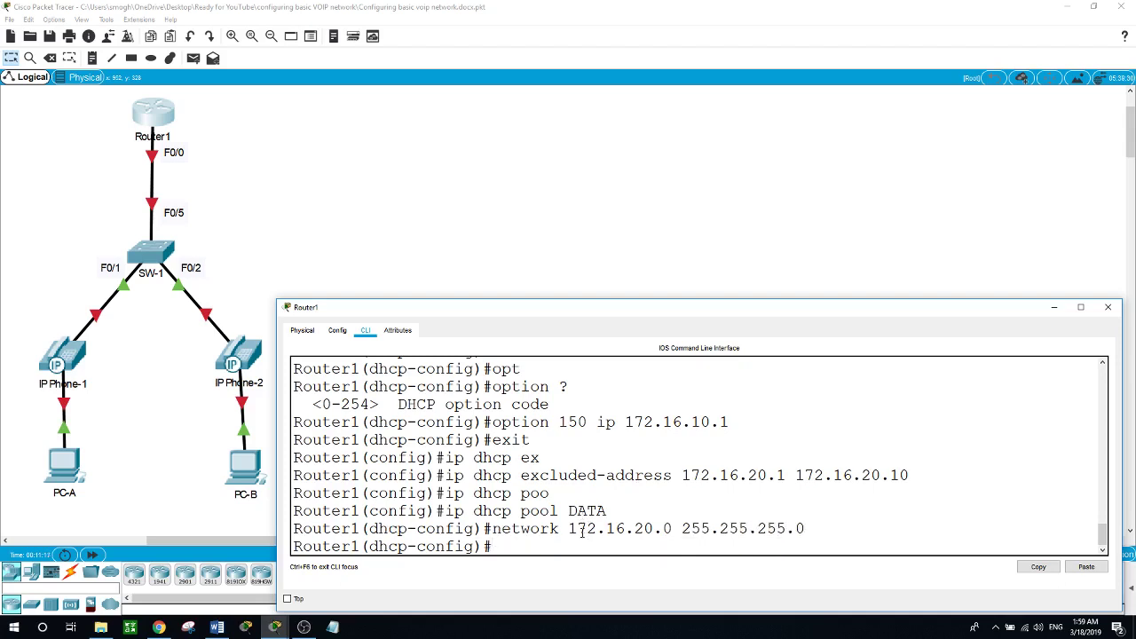
# Step: Set the default router of the DATA pool to 172.16.20.1
pyautogui.write('def')
pyautogui.press('Tab')
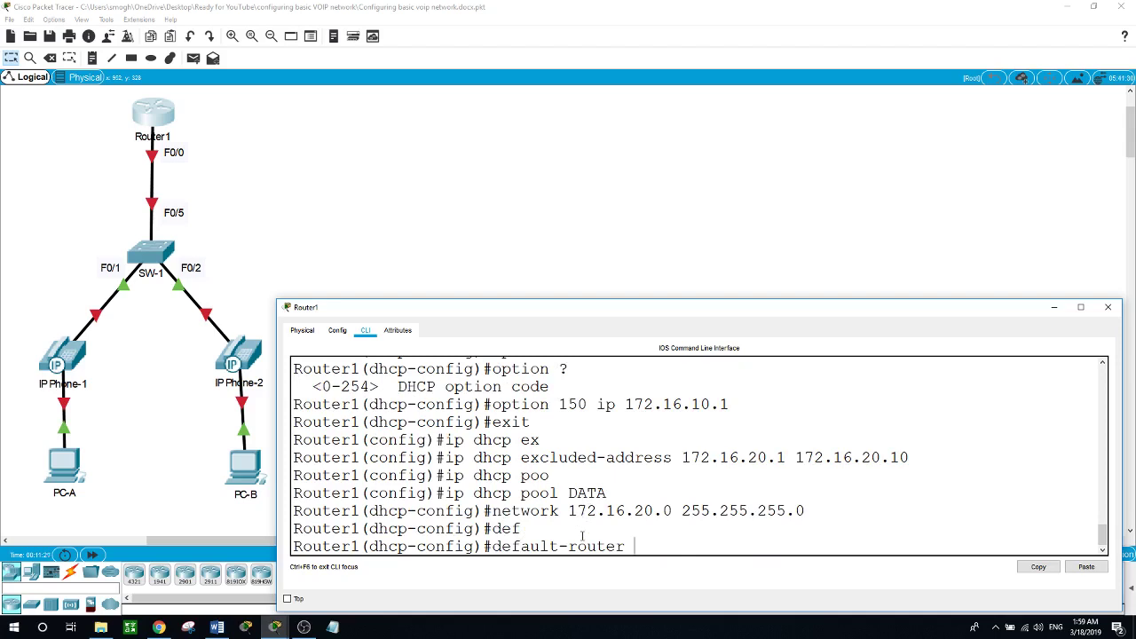
pyautogui.write('172.16.20.1')
pyautogui.press('Return')
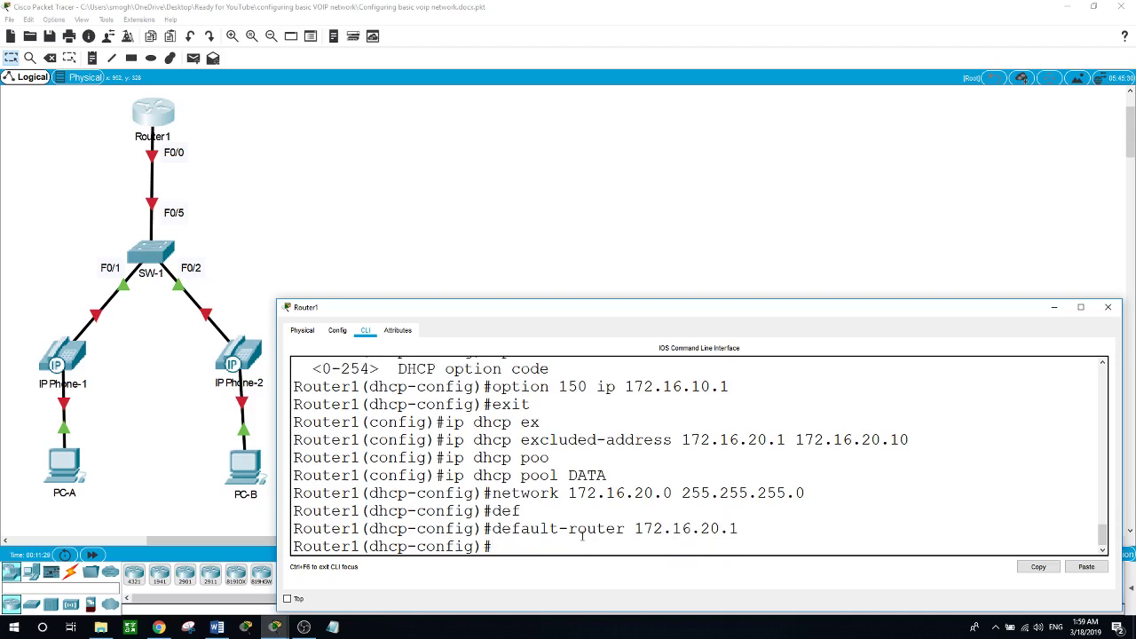
# Step: Reopen the command line of Router1 and leave the DATA pool settings for global configuration mode
pyautogui.click(414, 233)
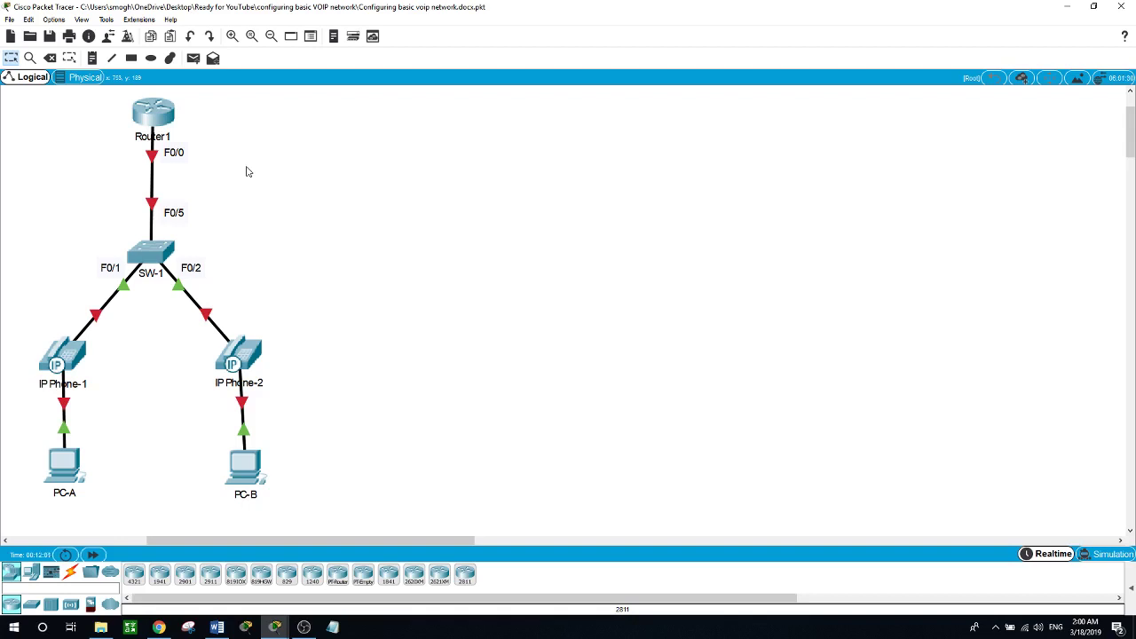
pyautogui.click(156, 117)
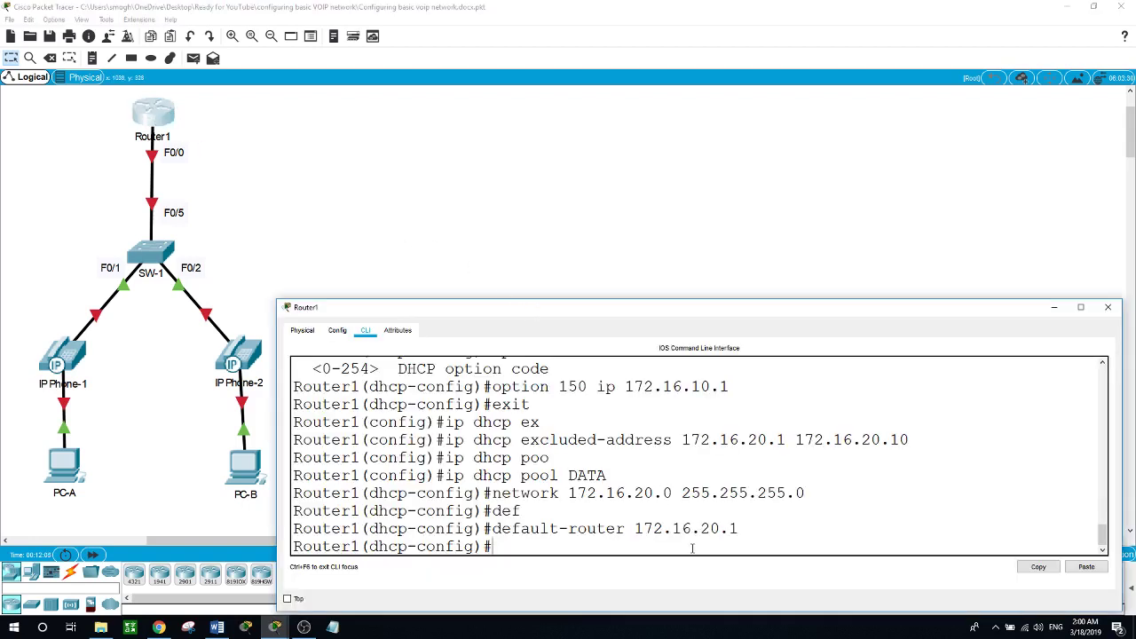
pyautogui.write('exit')
pyautogui.press('Return')
pyautogui.press('Return')
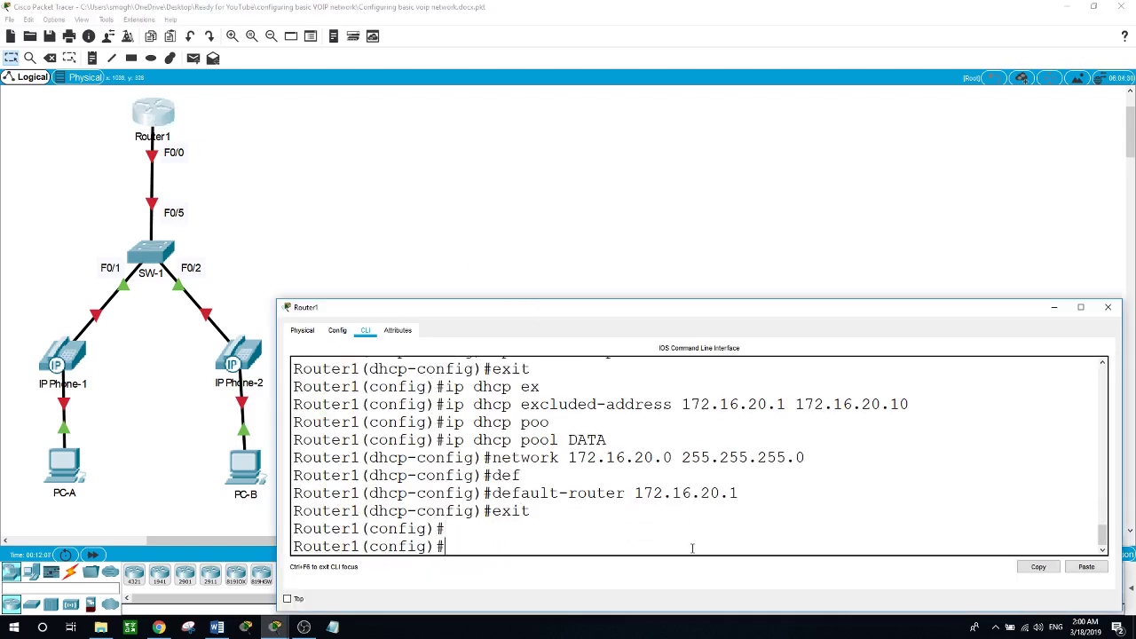
# Step: Create subinterface f0/0.10 on Router1 with dot1Q encapsulation for VLAN 10
pyautogui.write('int f0/0.10/.10')
pyautogui.press('Return')
pyautogui.write('en')
pyautogui.press('Tab')
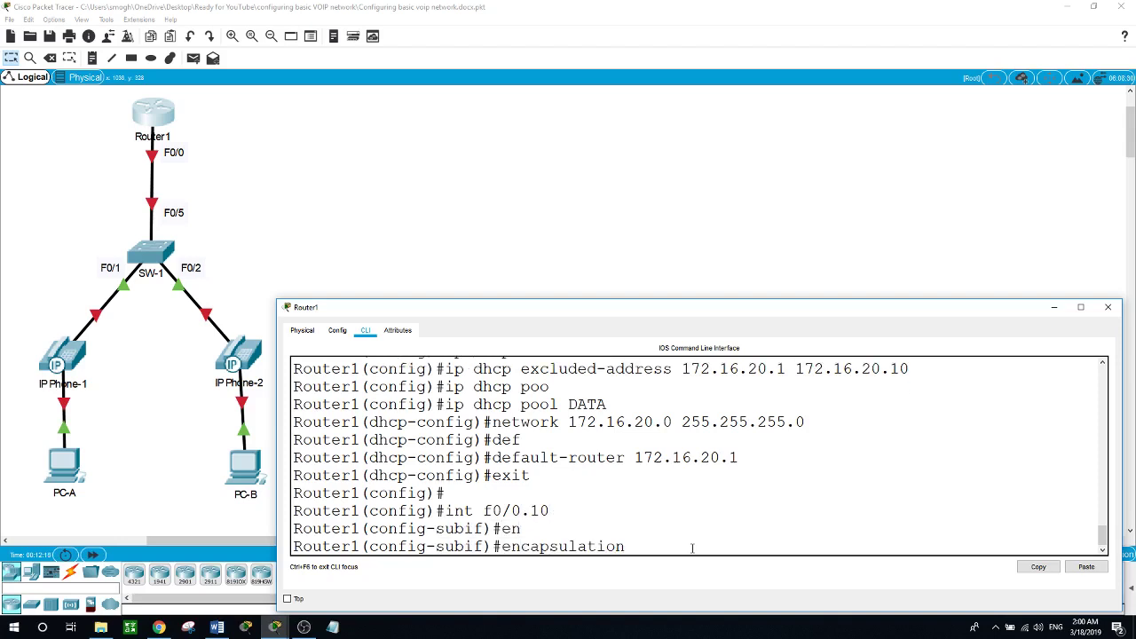
pyautogui.write('do')
pyautogui.press('Tab')
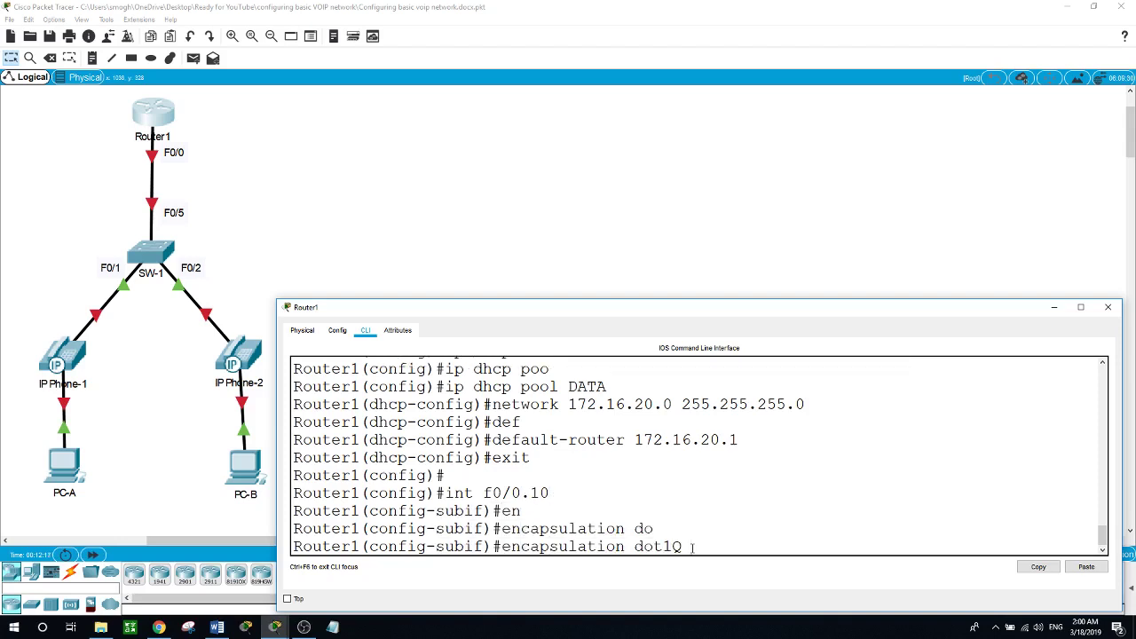
pyautogui.write('10')
pyautogui.press('Return')
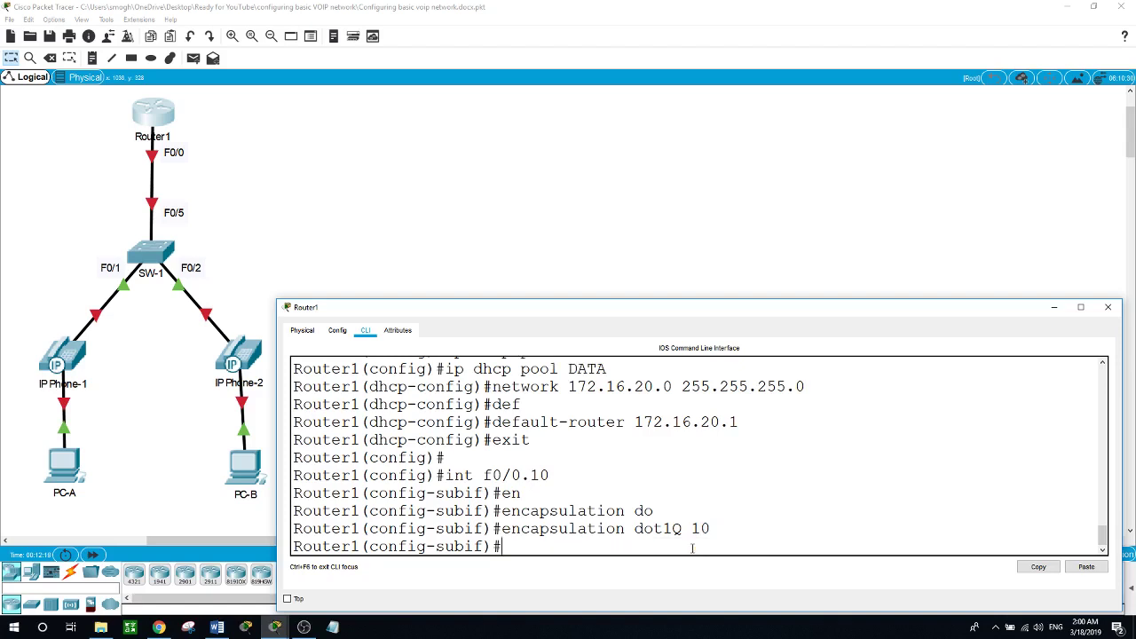
# Step: Assign IP address 172.16.10.1 with mask 255.255.255.0 to subinterface f0/0.10
pyautogui.write('ip address 172.16.10.')
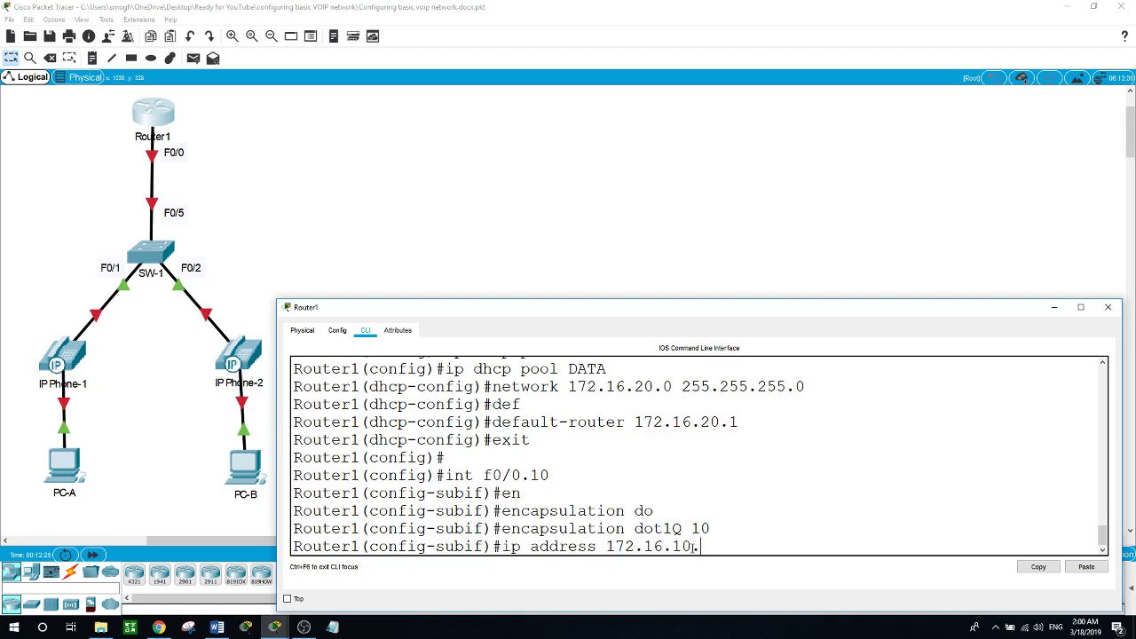
pyautogui.write('1 255.255.255.0')
pyautogui.press('Return')
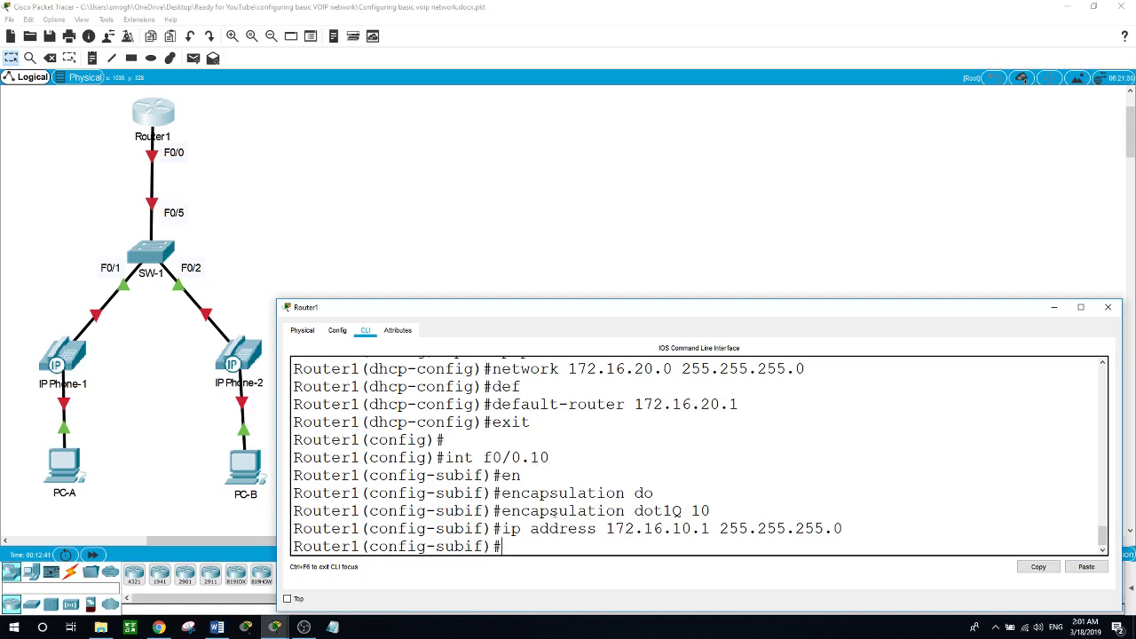
# Step: Create subinterface f0/0.20 on Router1 with dot1Q encapsulation for VLAN 20
pyautogui.write('int f0/0.20')
pyautogui.press('Return')
pyautogui.write('enc')
pyautogui.press('Tab')
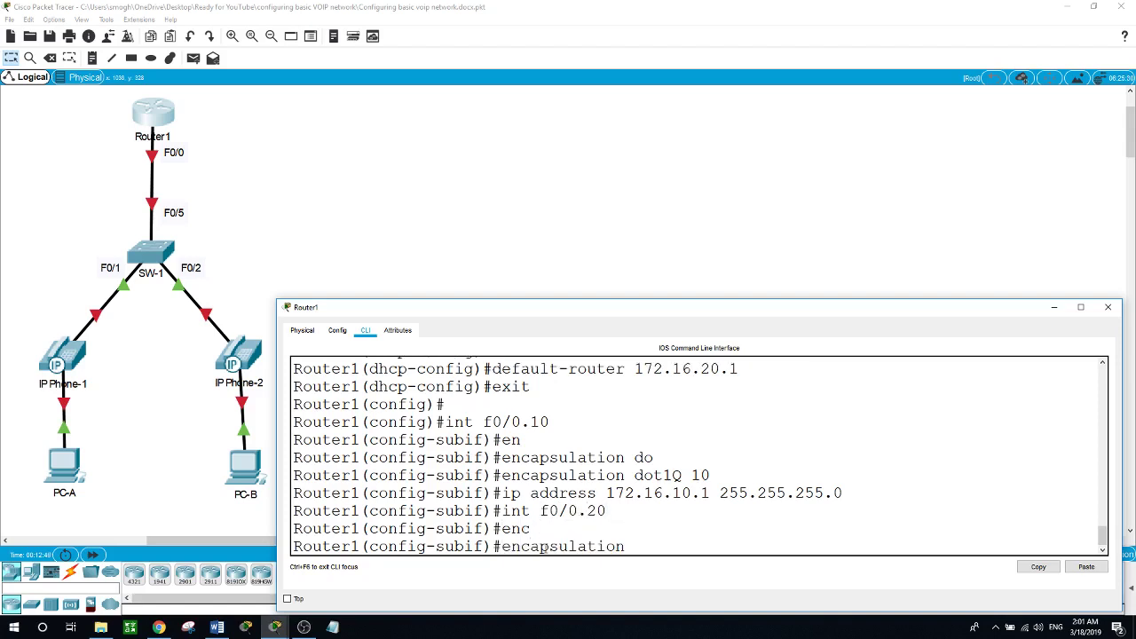
pyautogui.write('do')
pyautogui.press('Tab')
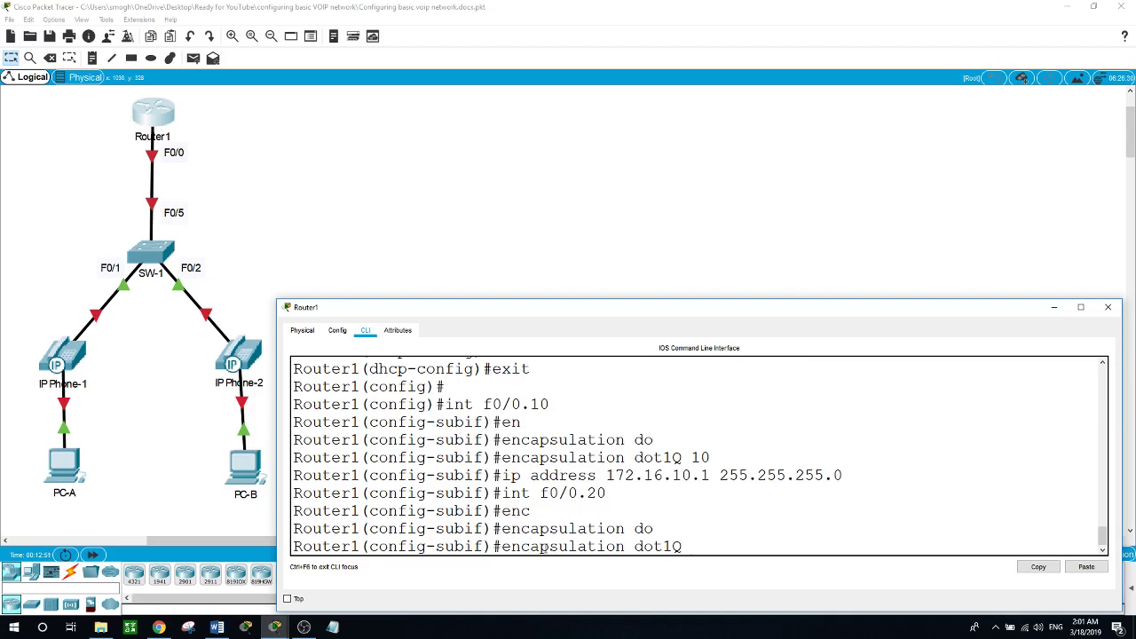
pyautogui.write('20')
pyautogui.press('Return')
# Step: Assign IP address 172.16.20.1 with mask 255.255.255.0 to subinterface f0/0.20 and return to global configuration mode
pyautogui.write('ip add')
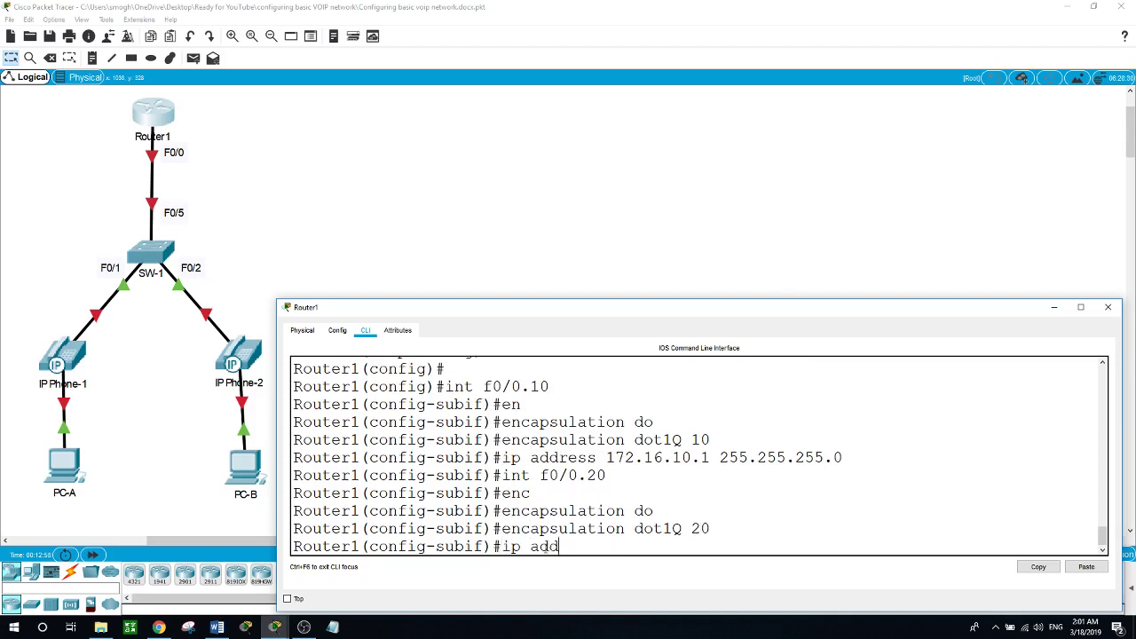
pyautogui.write('ress 172.16.20.1')
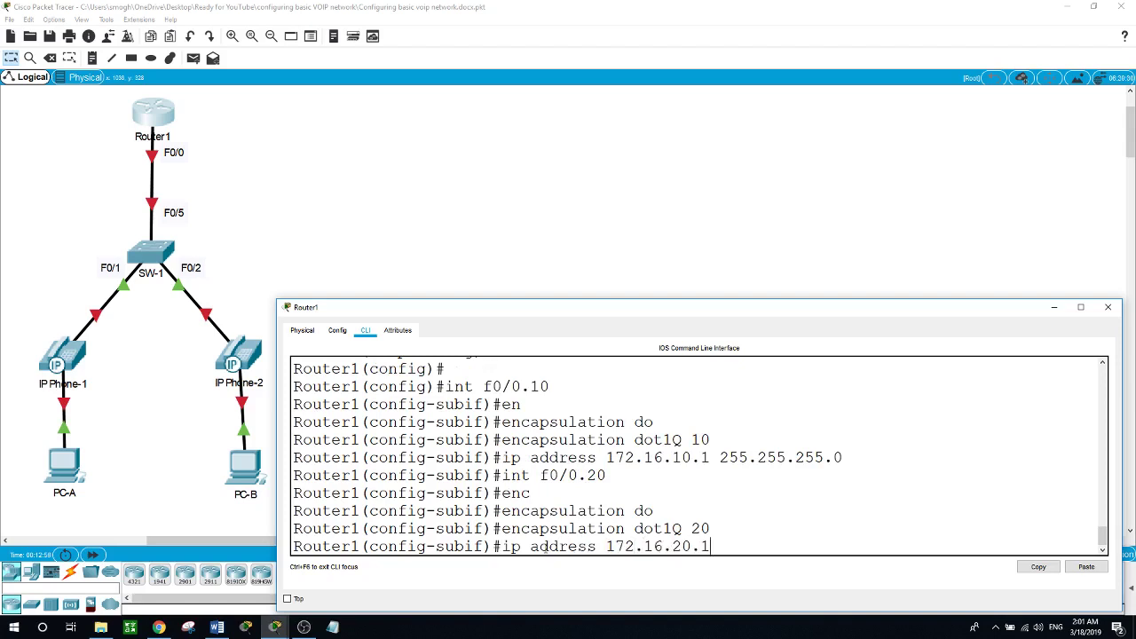
pyautogui.write(' 255.255.255.0')
pyautogui.press('Return')
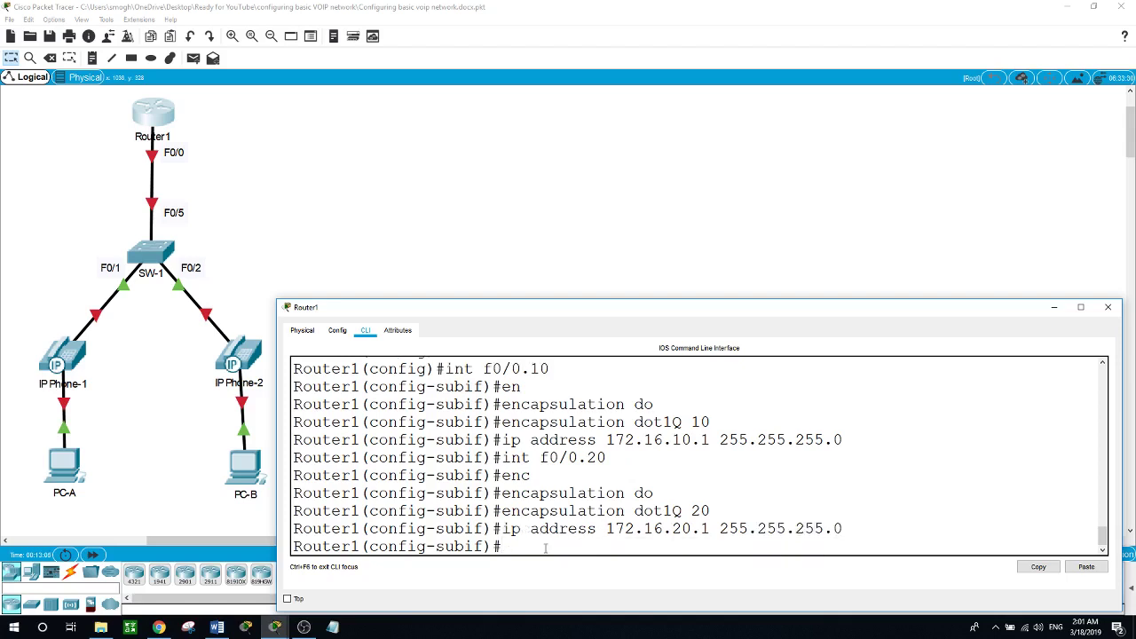
pyautogui.write('exit')
pyautogui.press('Return')
pyautogui.press('Return')
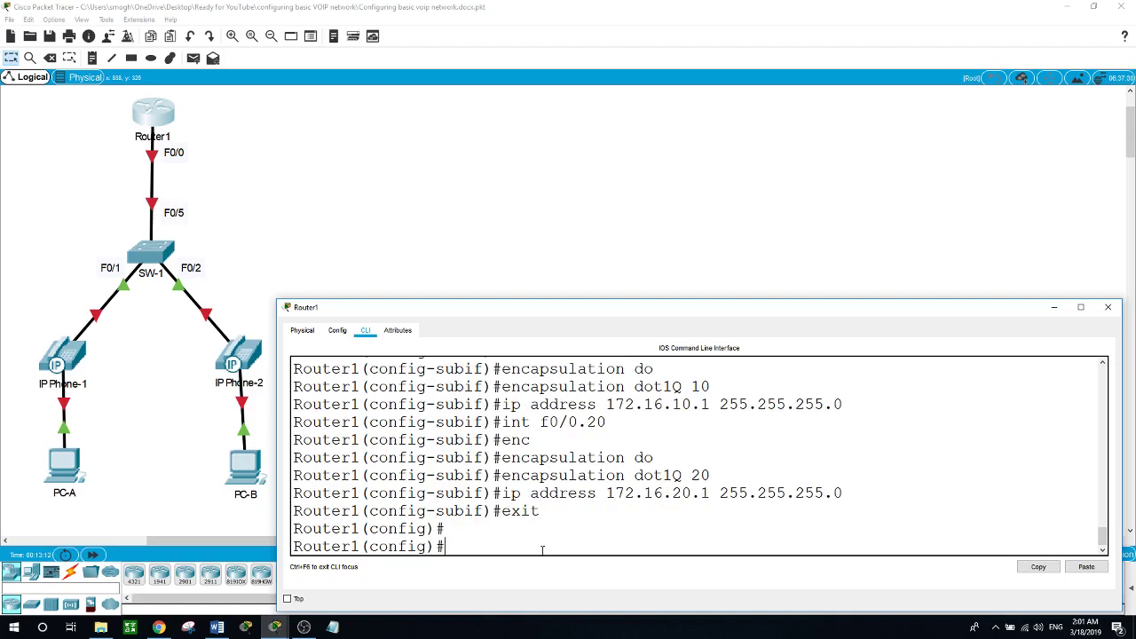
# Step: Enable Router1's physical interface f0/0 with no shutdown and return to global configuration mode
pyautogui.write('int f0/0')
pyautogui.press('Return')
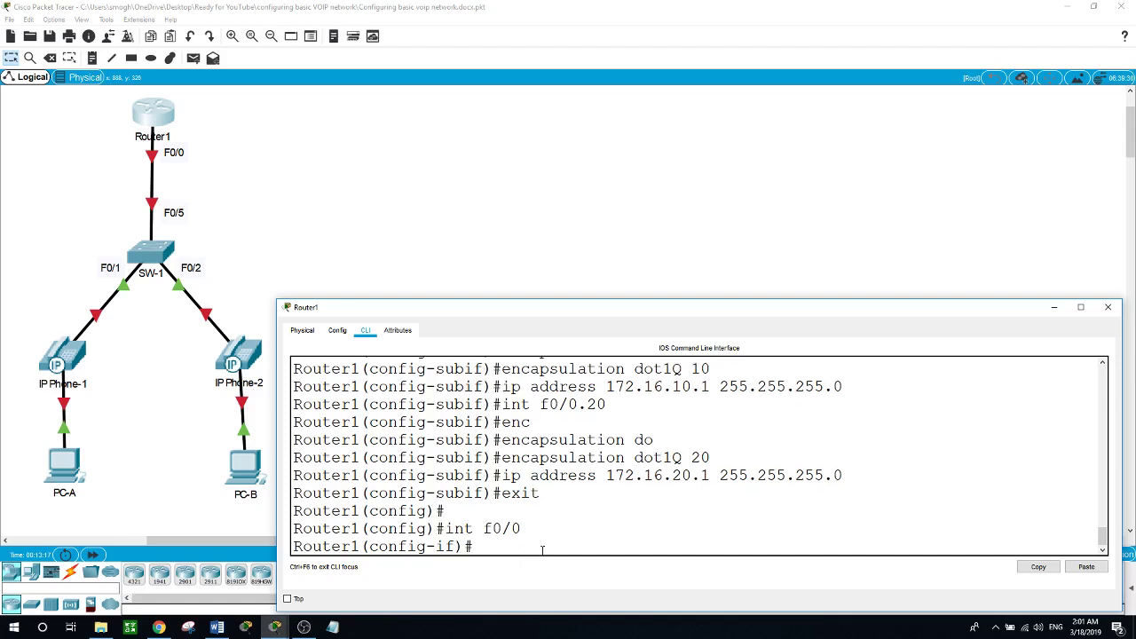
pyautogui.write('no shut')
pyautogui.press('Return')
pyautogui.press('Return')
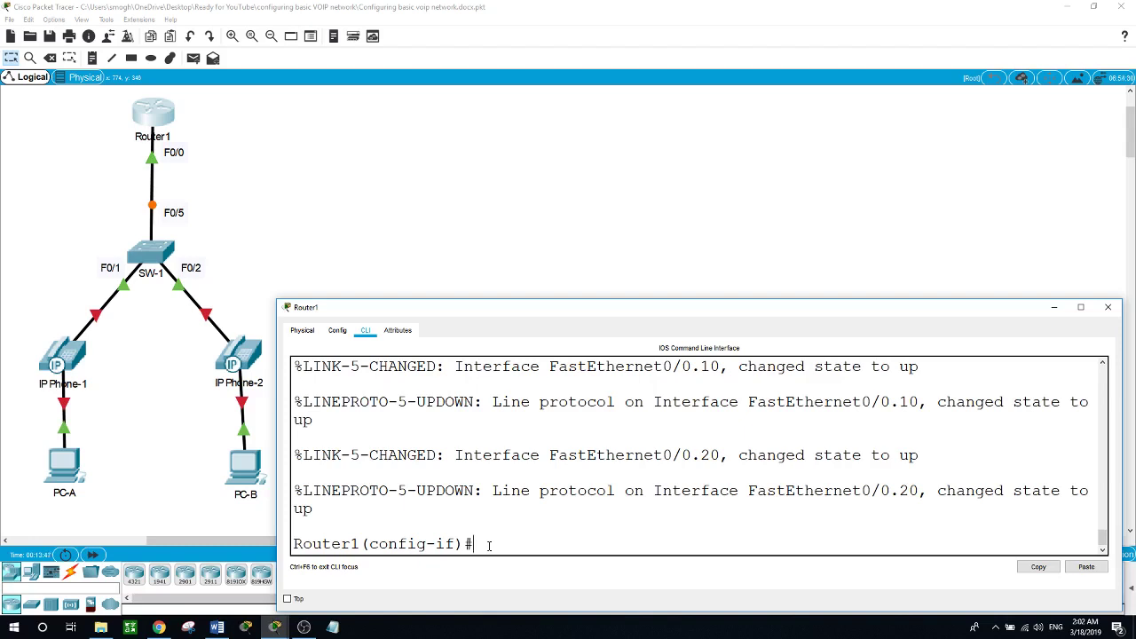
pyautogui.write('exit')
pyautogui.press('Return')
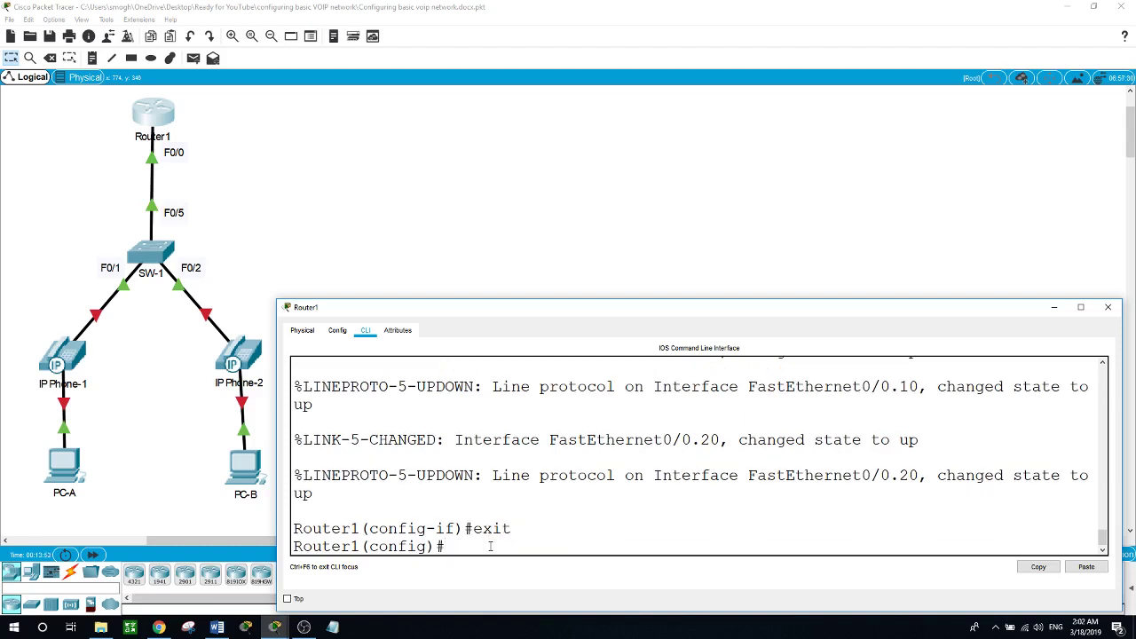
# Step: Enter telephony-service configuration on Router1, list its available commands and enlarge the router window to read them
pyautogui.write('telep')
pyautogui.press('Tab')
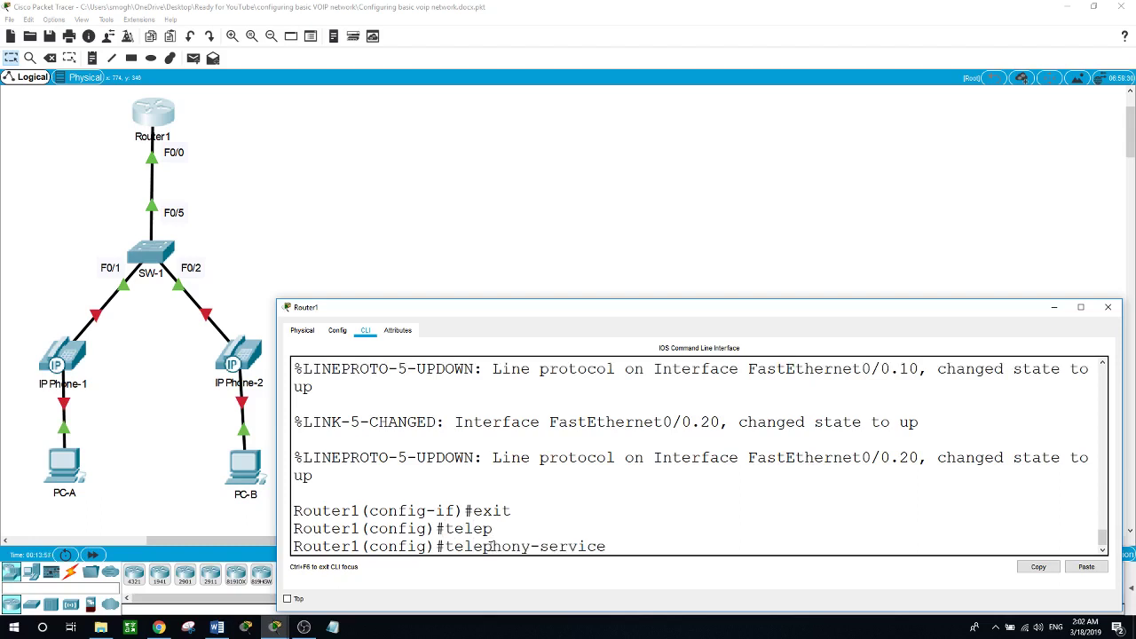
pyautogui.press('Return')
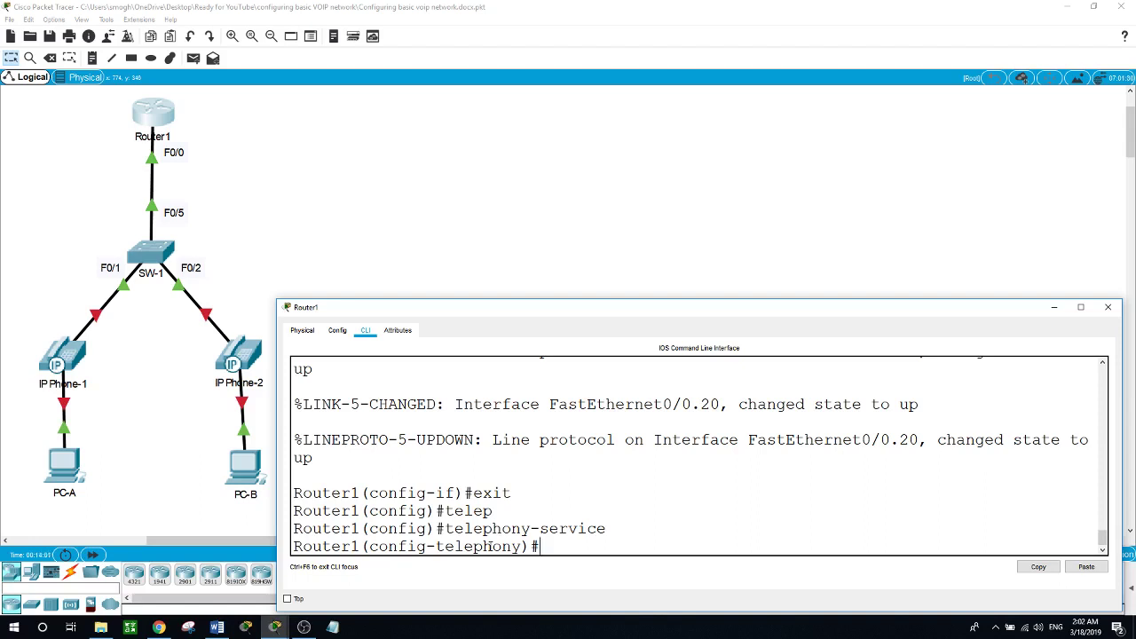
pyautogui.write('?')
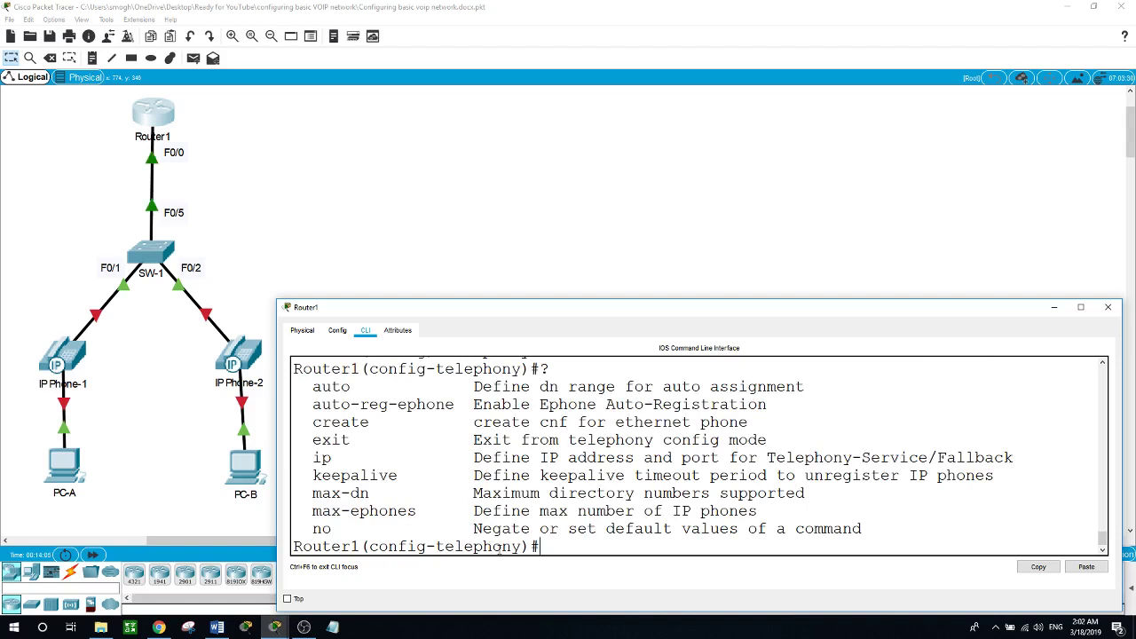
pyautogui.moveTo(569, 300); pyautogui.dragTo(558, 241)
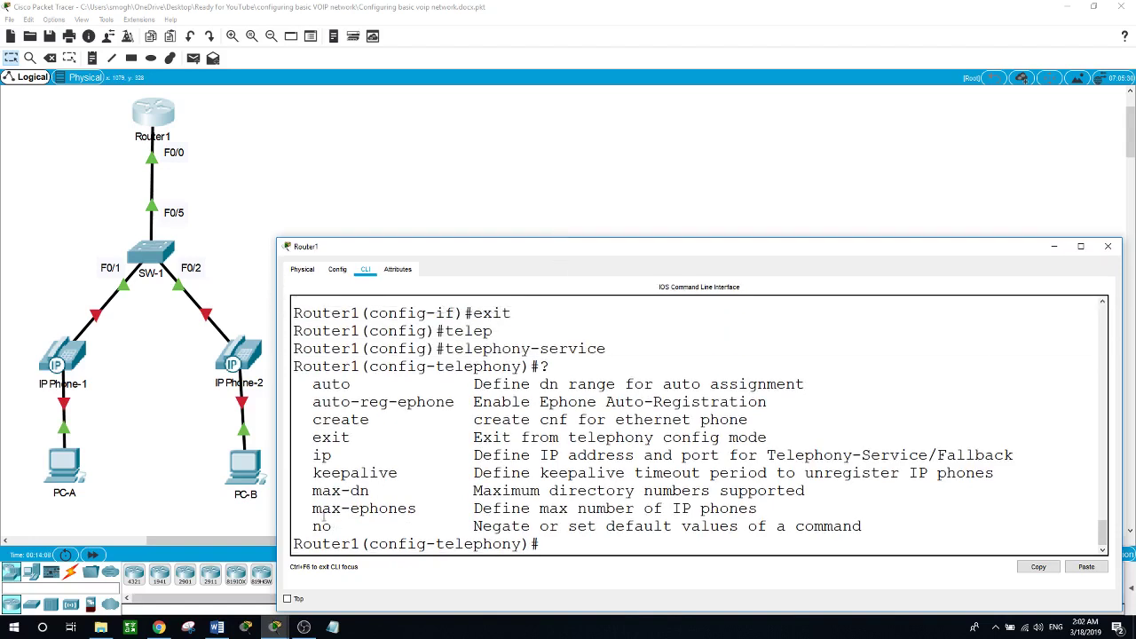
# Step: Check the allowed range for max-ephones and set the maximum number of IP phones to 2
pyautogui.write('max-eph')
pyautogui.press('Tab')
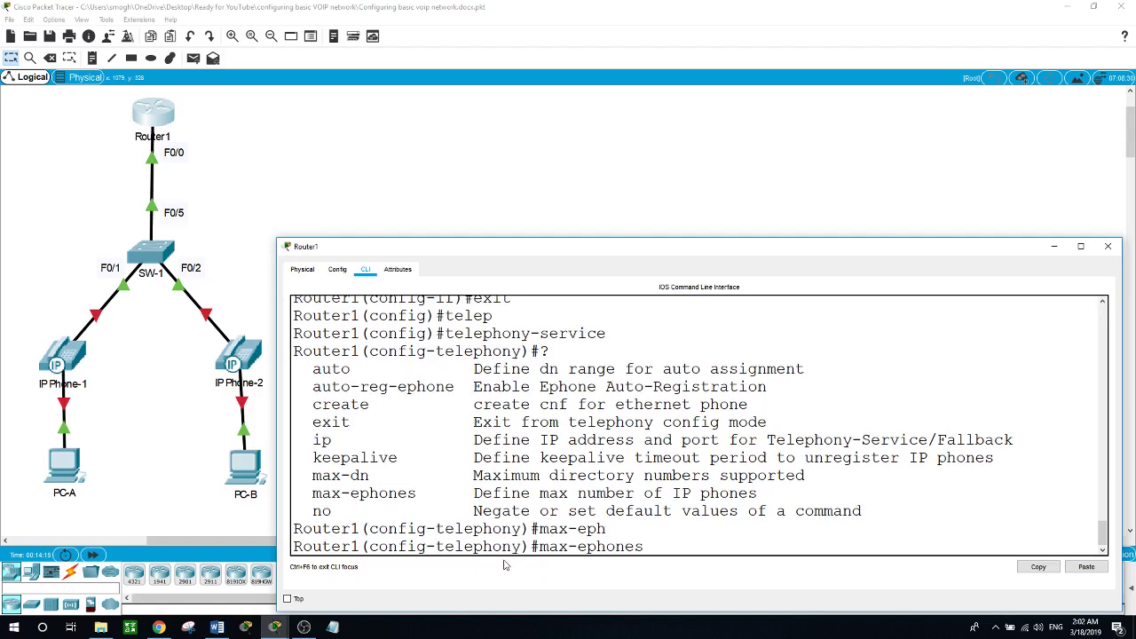
pyautogui.write('?')
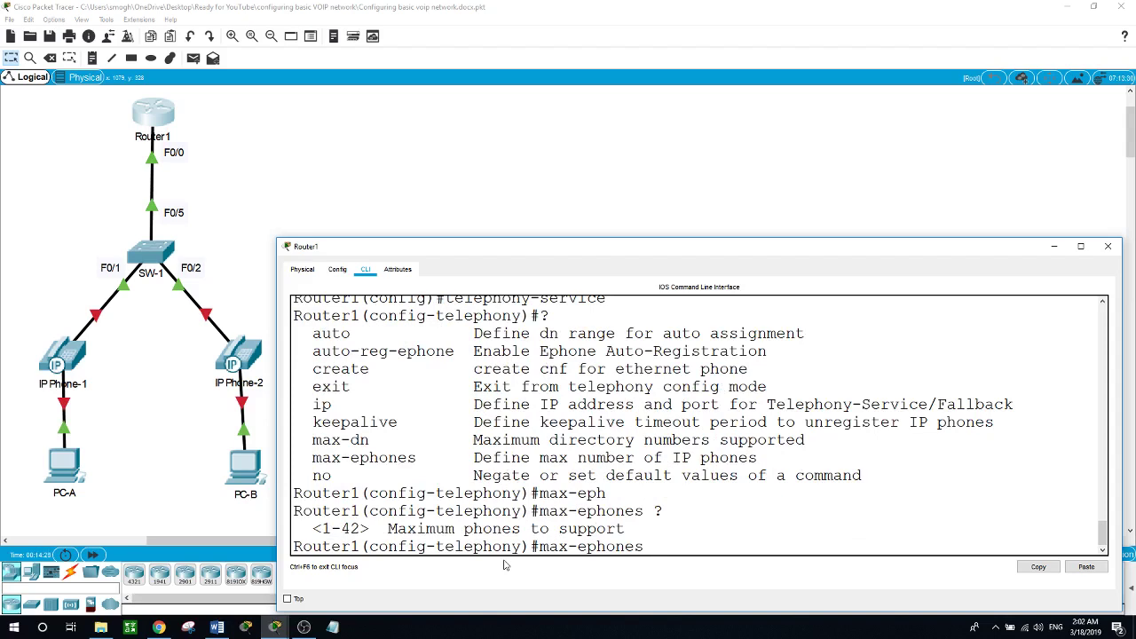
pyautogui.write('2')
pyautogui.press('Return')
# Step: Check the allowed range for max-dn and set the maximum number of directory numbers to 3
pyautogui.write('?')
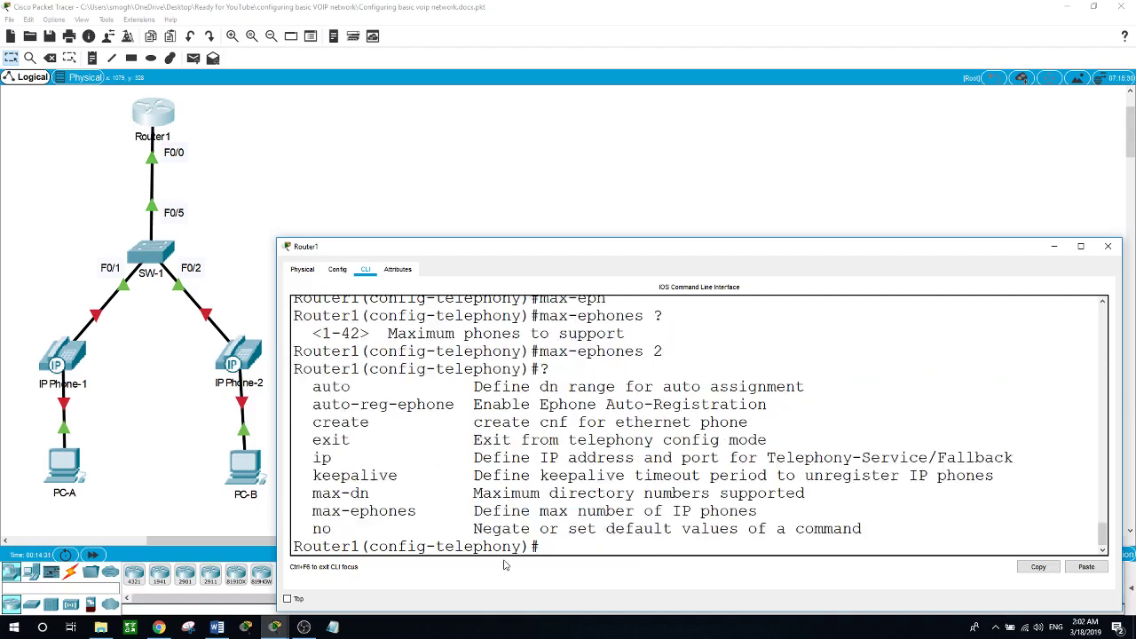
pyautogui.write('max-d')
pyautogui.press('Tab')
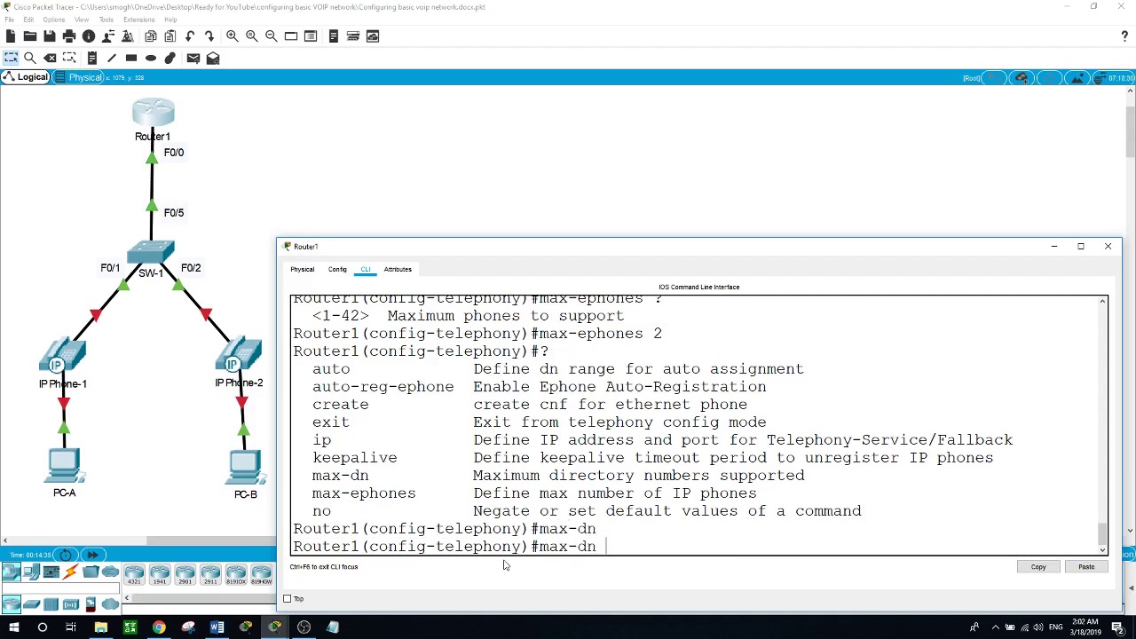
pyautogui.write('?')
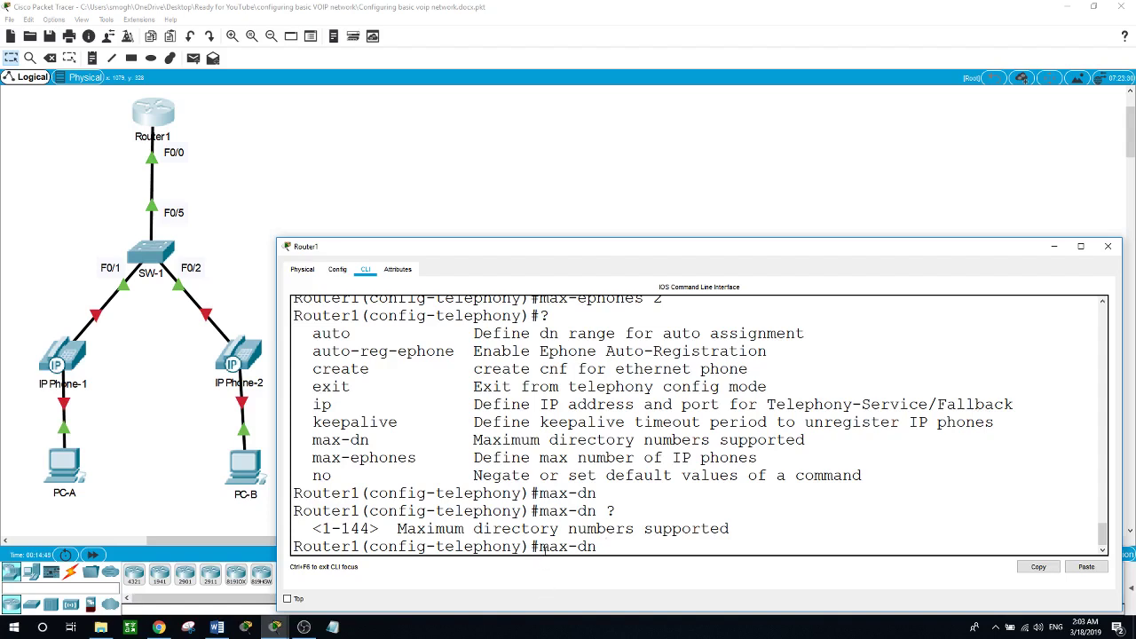
pyautogui.write('2')
pyautogui.press('BackSpace')
pyautogui.write('3')
pyautogui.press('Return')
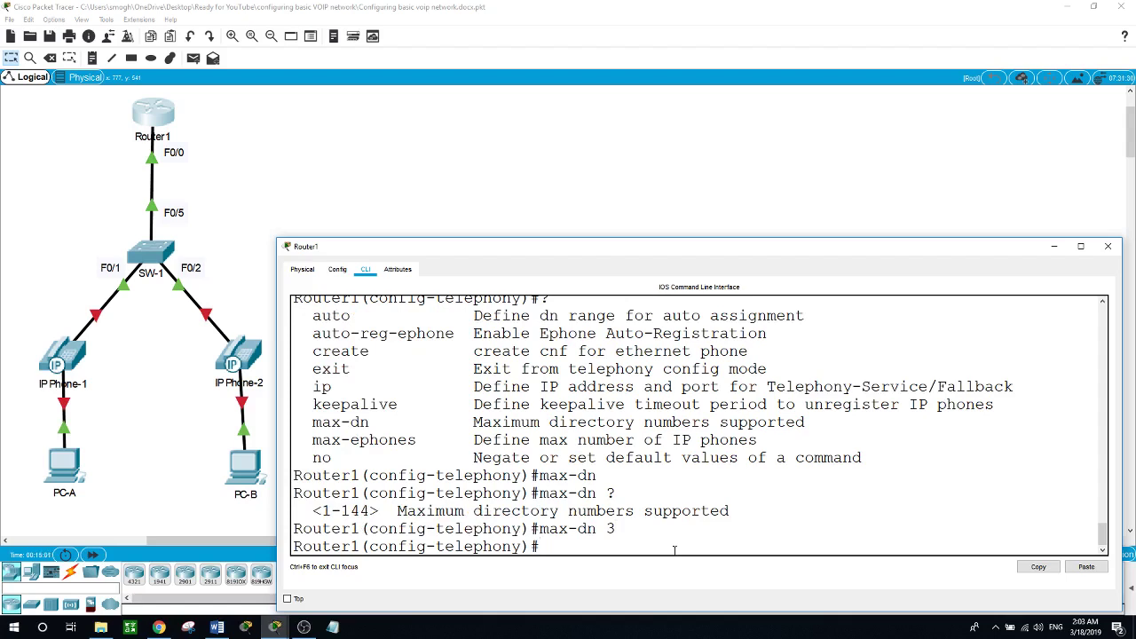
# Step: Set the telephony service's IP source address to 172.16.10.1 with port 2000, consulting the command help for the options
pyautogui.write('?')
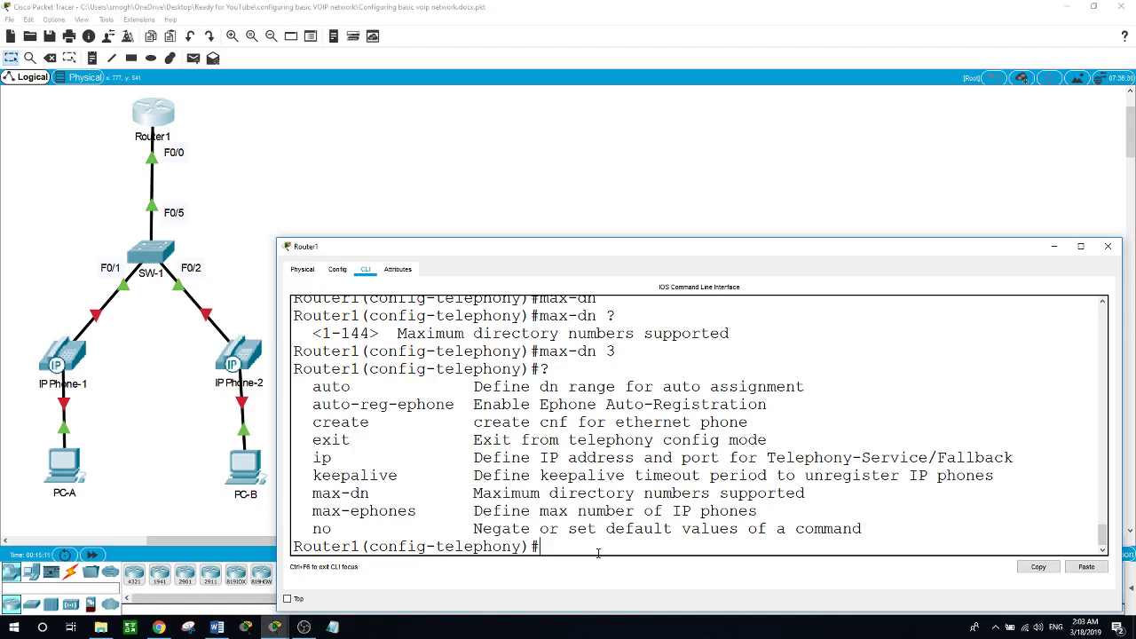
pyautogui.write('ip ?')
pyautogui.write('sou')
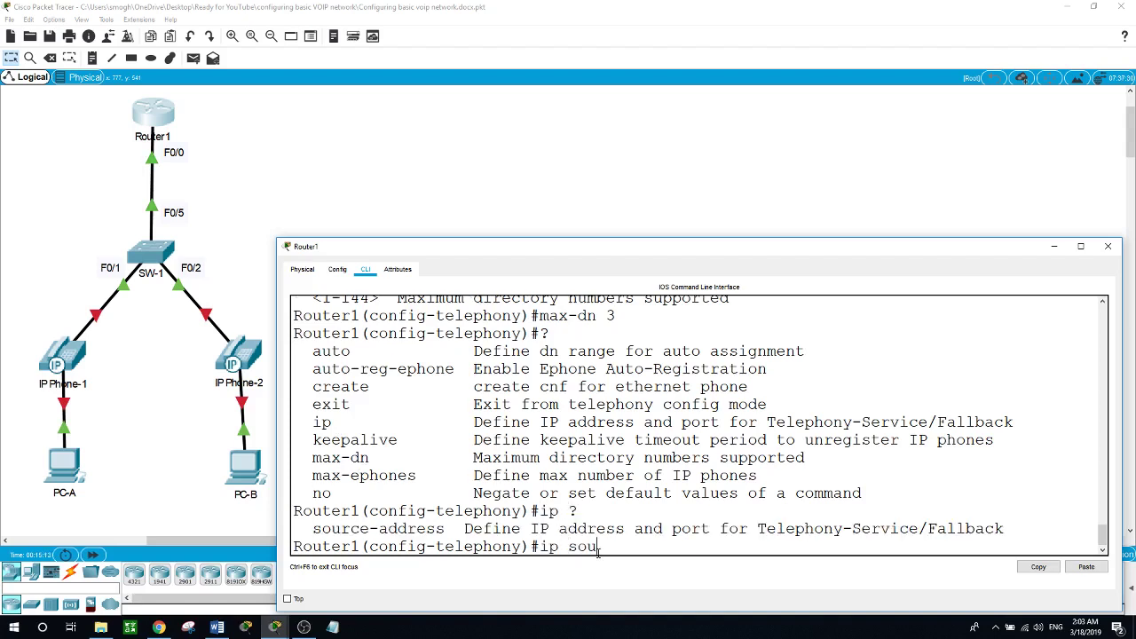
pyautogui.press('Tab')
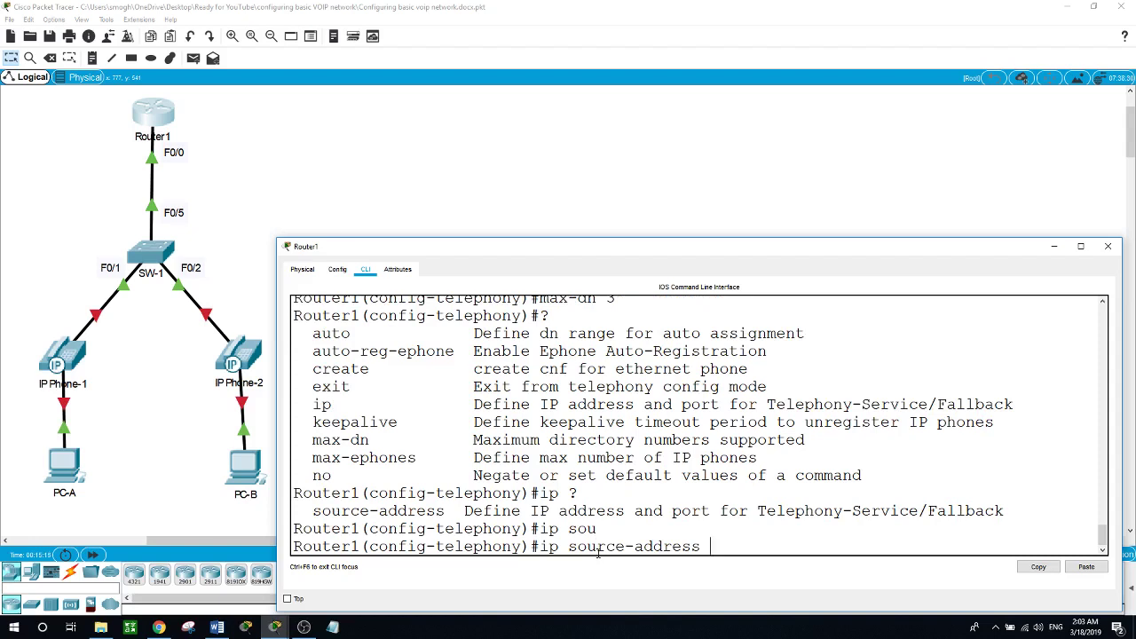
pyautogui.write('172.16.10.1 ?')
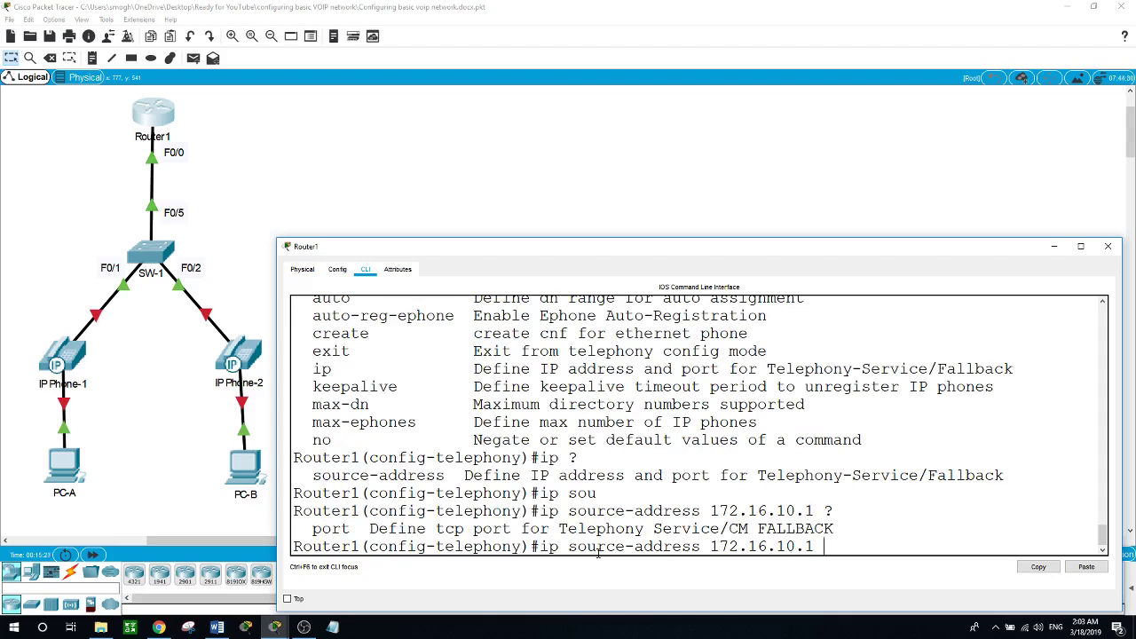
pyautogui.write('port ?')
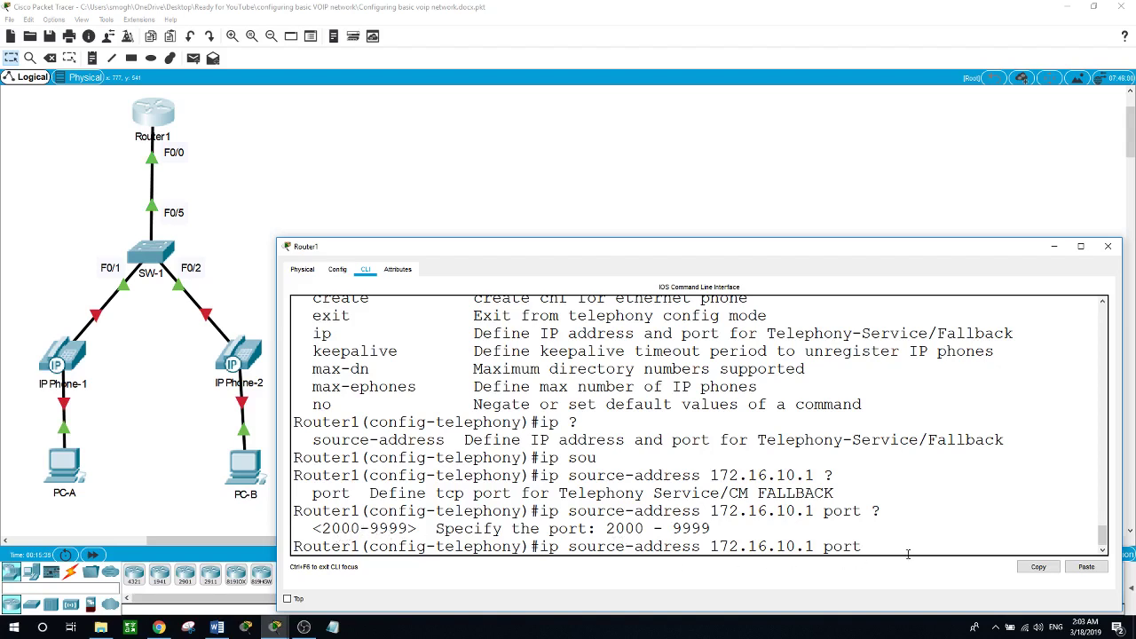
pyautogui.write('2000')
pyautogui.press('Return')
# Step: Configure automatic assignment of directory number tags 1 to 2 in the telephony service, consulting the command help
pyautogui.write('?')
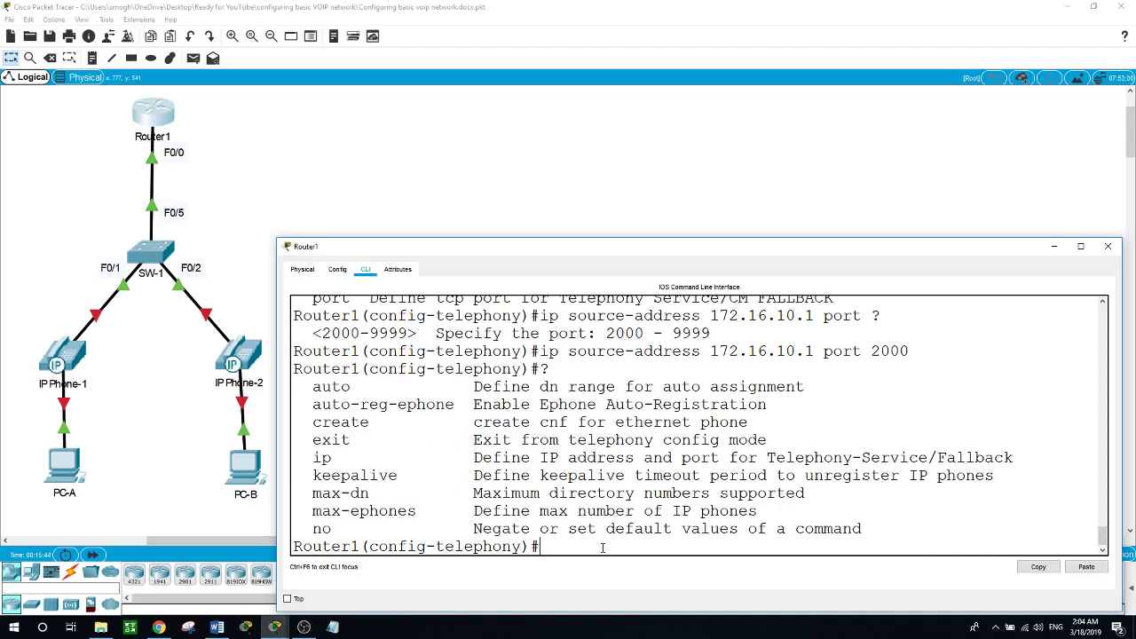
pyautogui.write('auto ?')
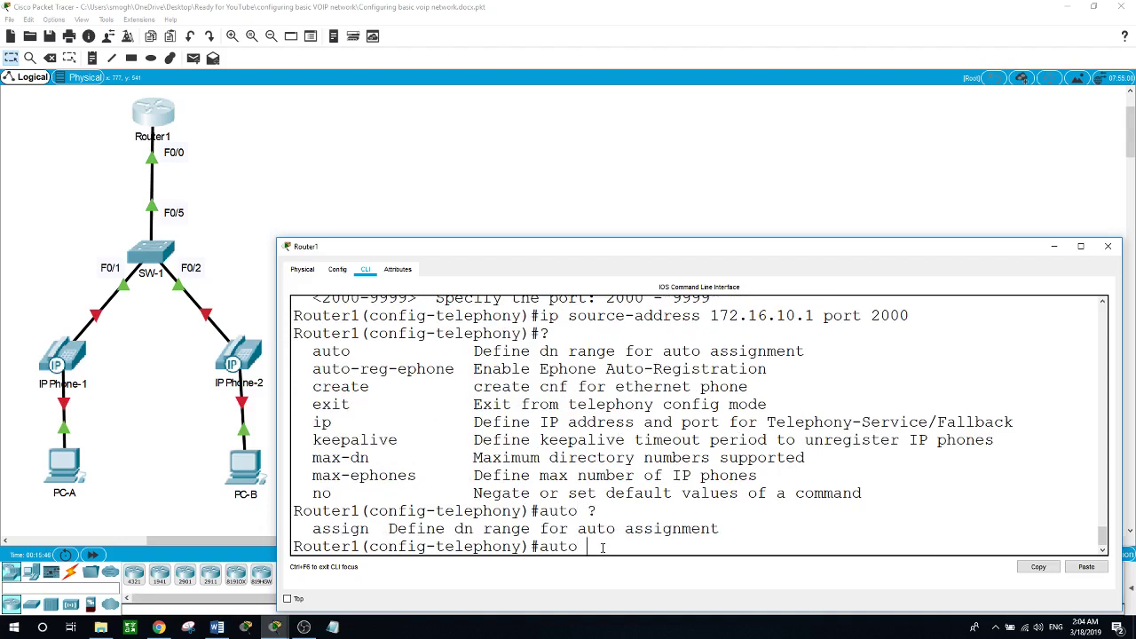
pyautogui.write('ass')
pyautogui.press('Tab')
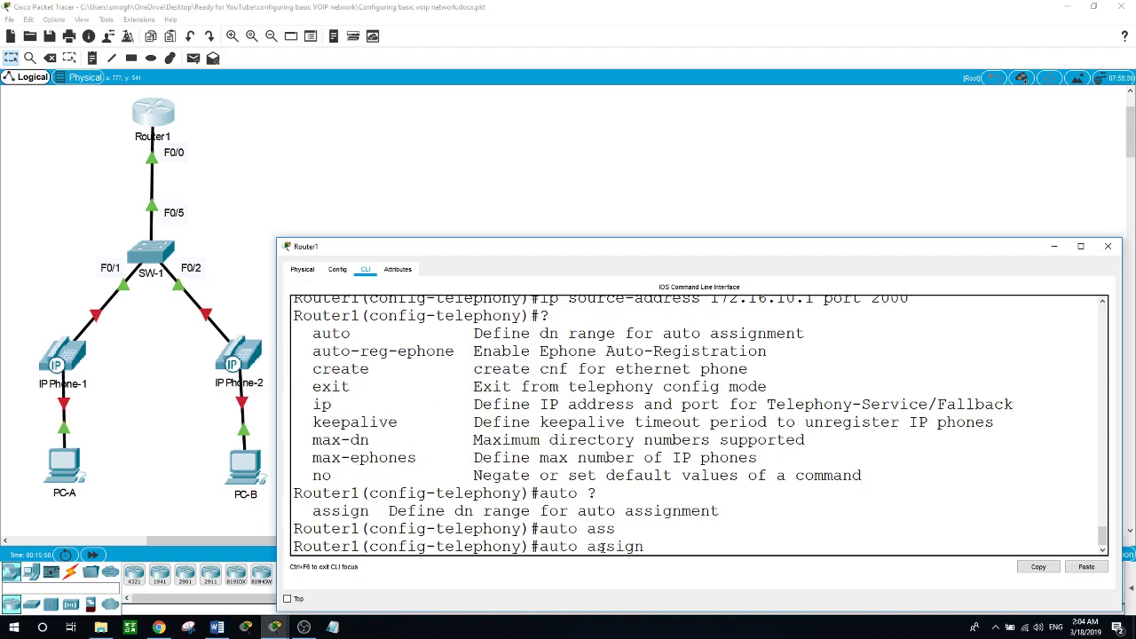
pyautogui.write('?')
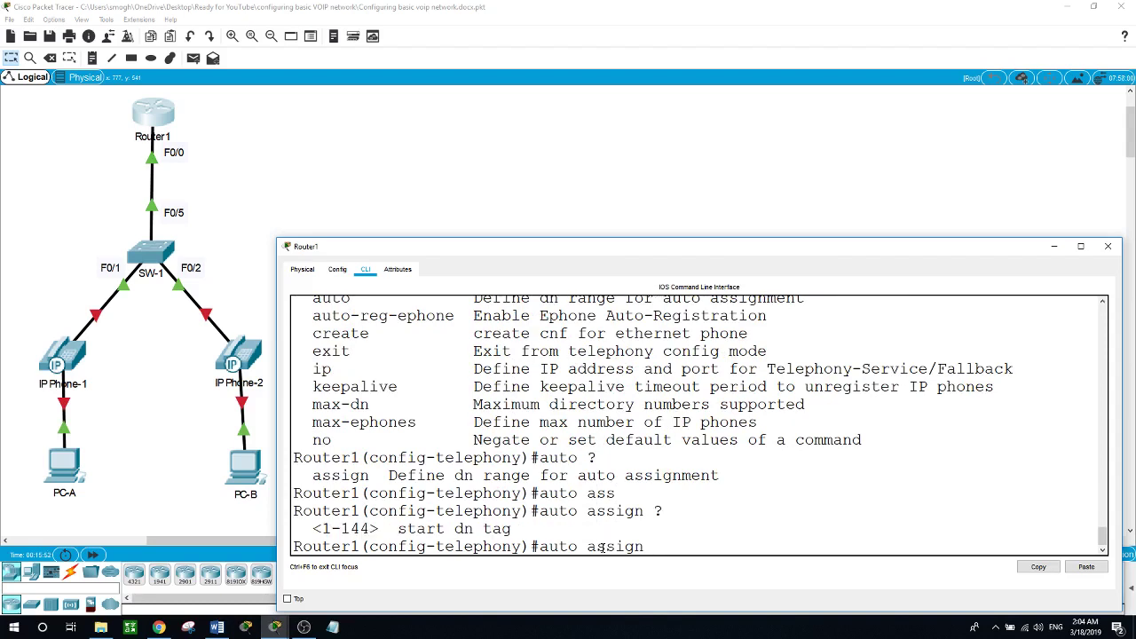
pyautogui.write('1 ?')
pyautogui.write('to ')
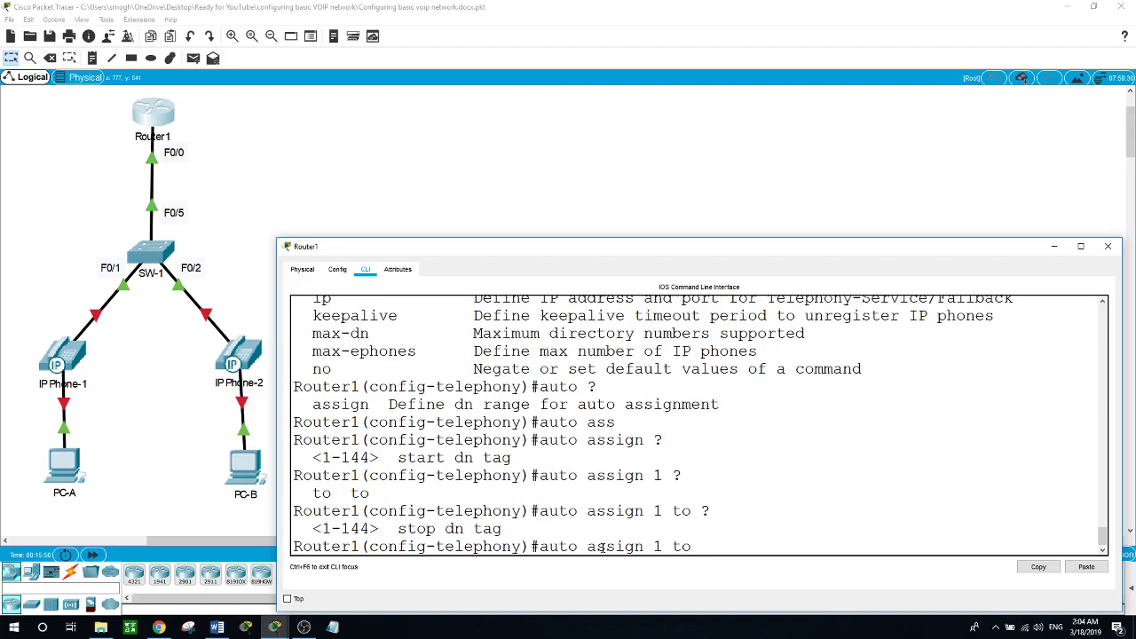
pyautogui.write('?2')
pyautogui.press('Return')
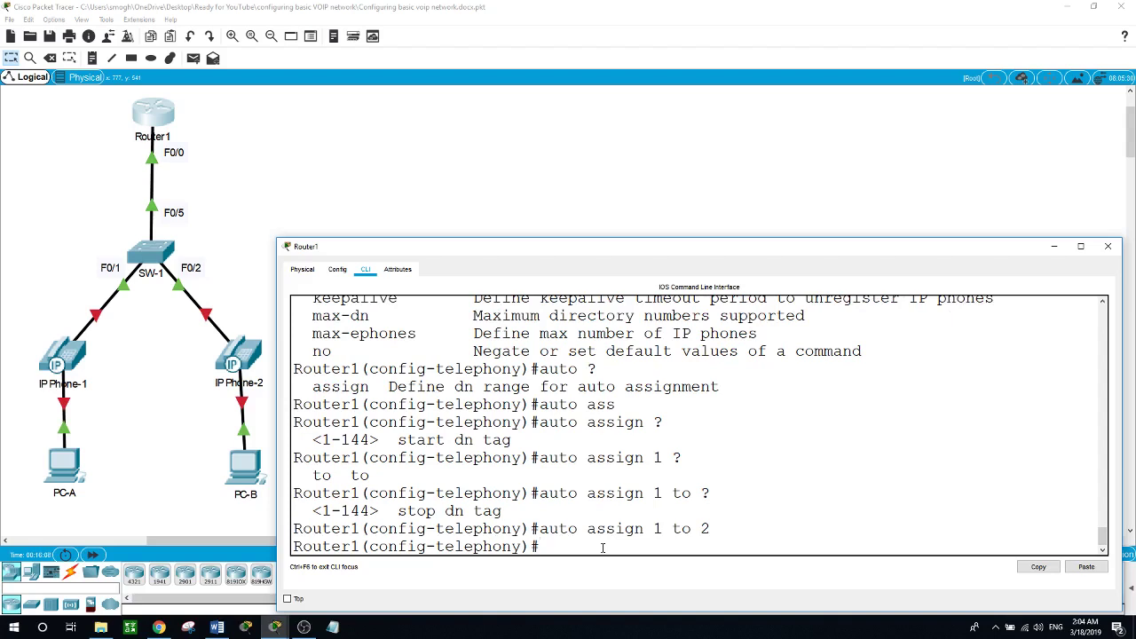
# Step: Leave the telephony service configuration and create ephone 1, consulting the help for the tag range and the available ephone commands
pyautogui.write('exit')
pyautogui.press('Return')
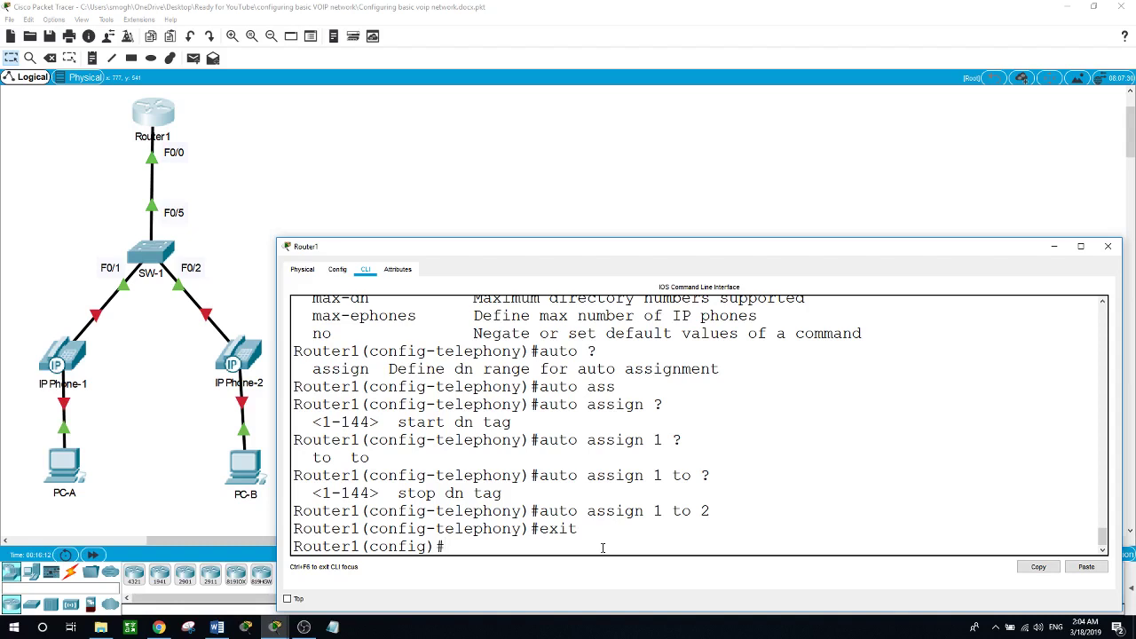
pyautogui.write('ephone ?')
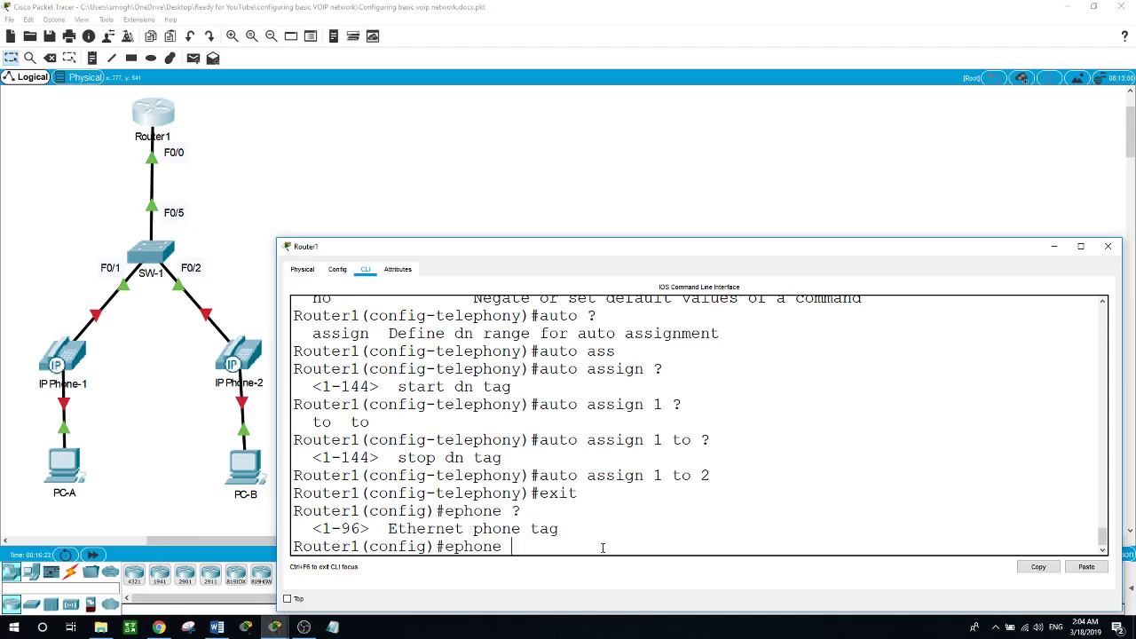
pyautogui.write('1')
pyautogui.press('Return')
pyautogui.write('?')
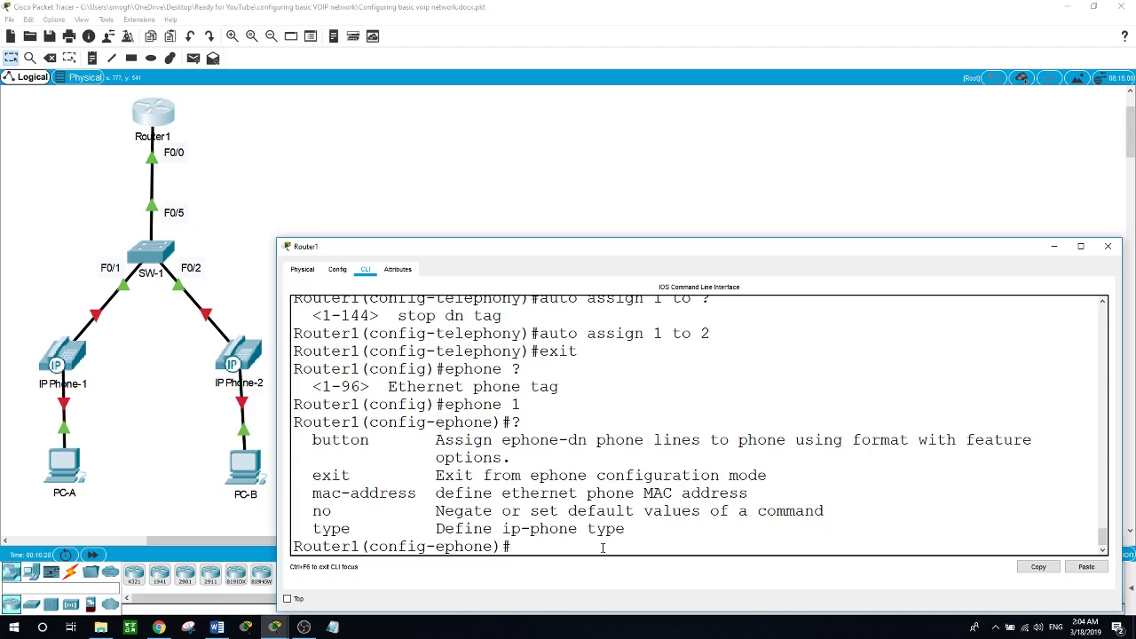
# Step: Set the type of ephone 1 to 7960 after checking the supported phone types, and return to global configuration mode
pyautogui.write('typ')
pyautogui.press('Tab')
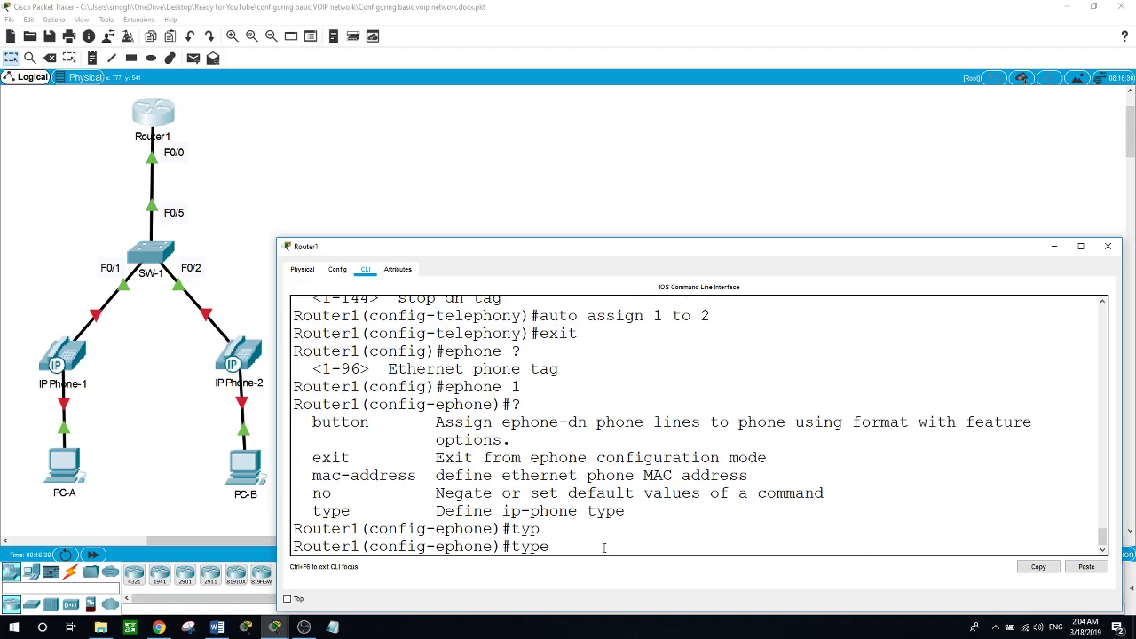
pyautogui.write('?')
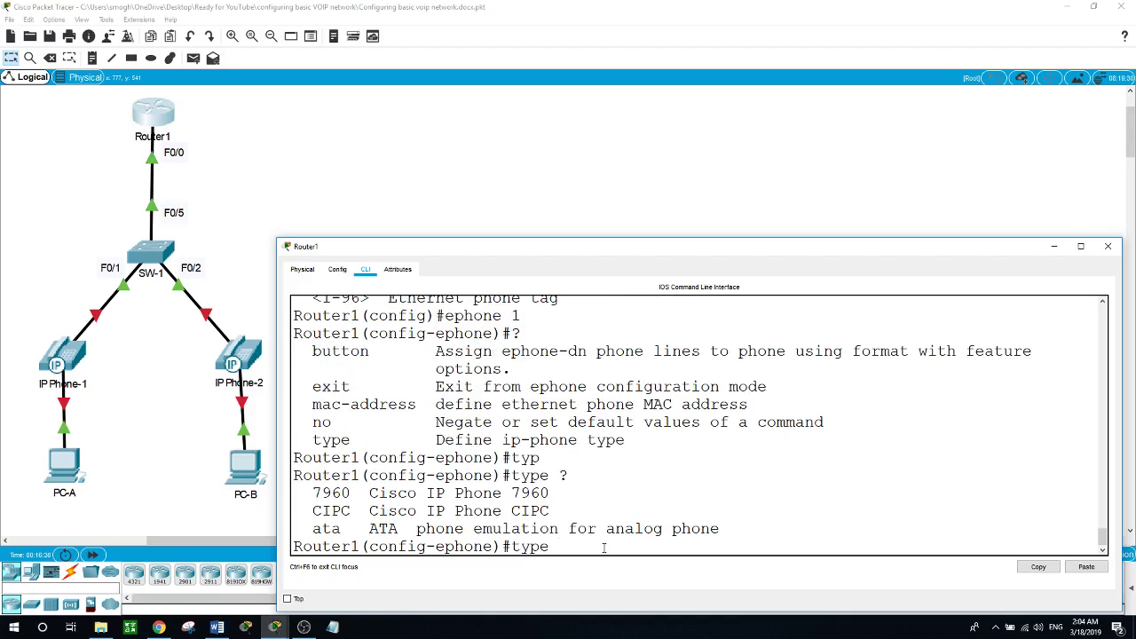
pyautogui.write('7960')
pyautogui.press('Return')
pyautogui.write('exit')
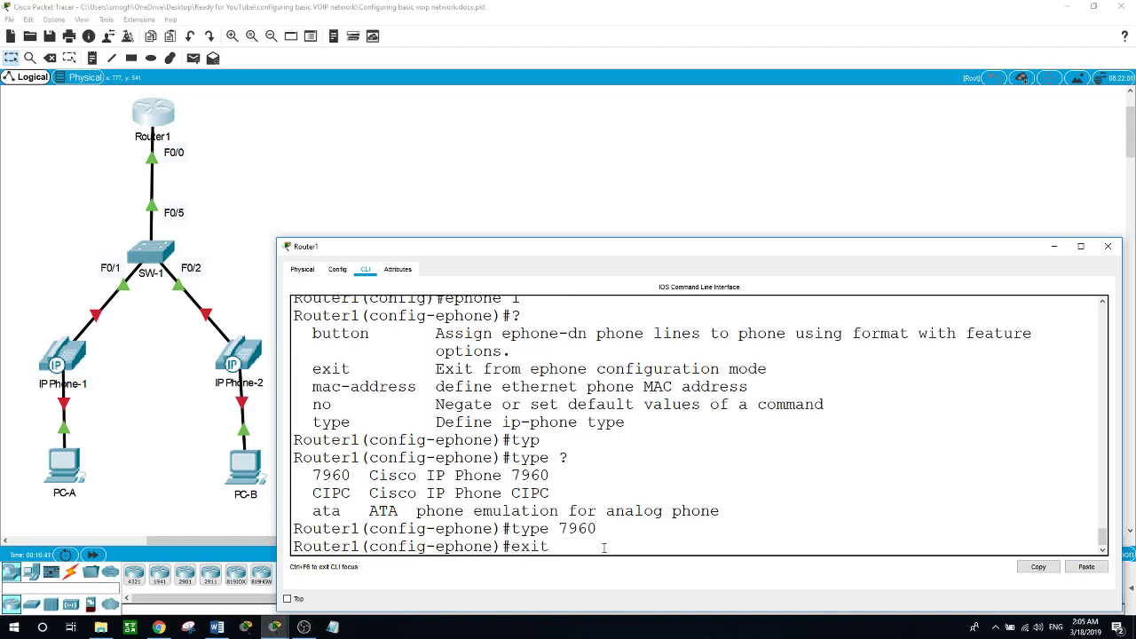
pyautogui.press('Return')
# Step: Create ephone 2 with type 7960, consulting the command help, and return to global configuration mode
pyautogui.write('ephone')
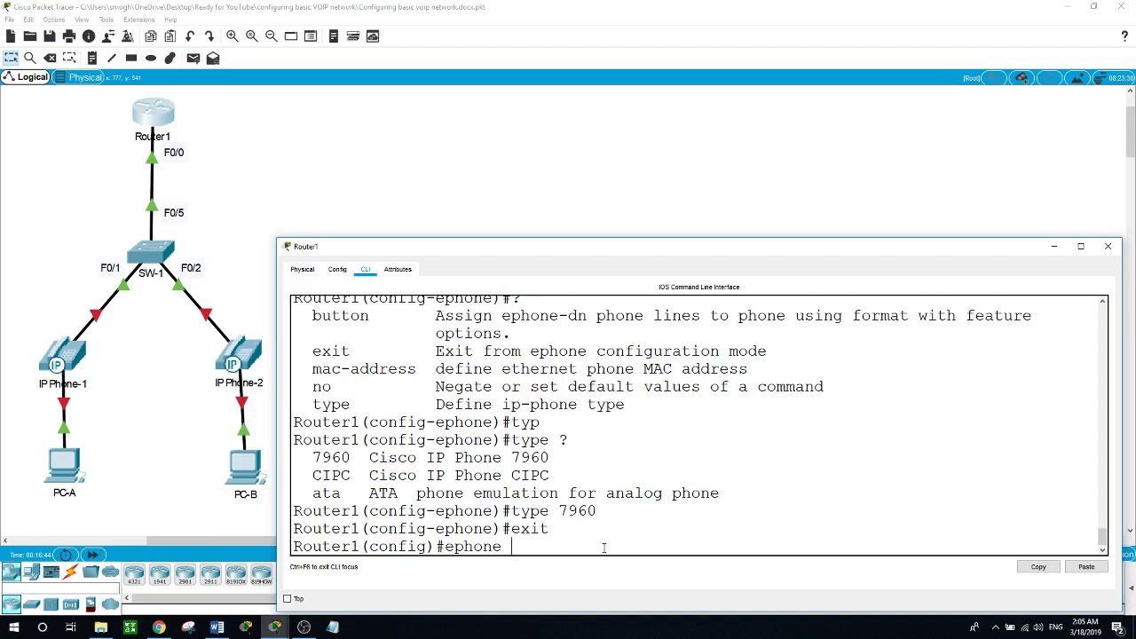
pyautogui.write(' ?')
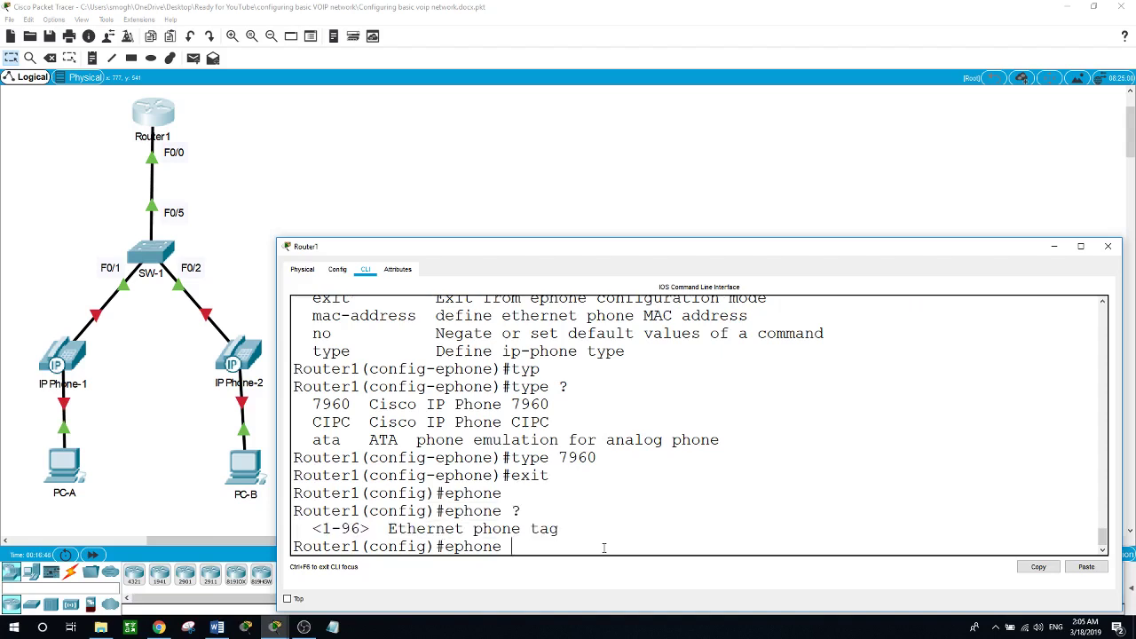
pyautogui.write('2')
pyautogui.press('Return')
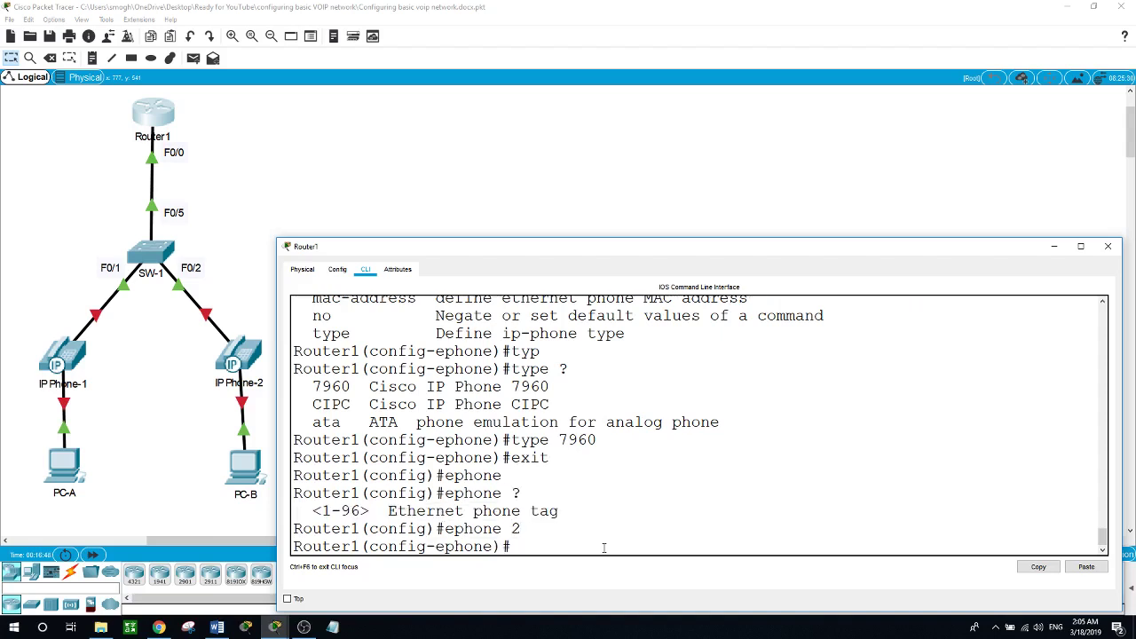
pyautogui.write('?')
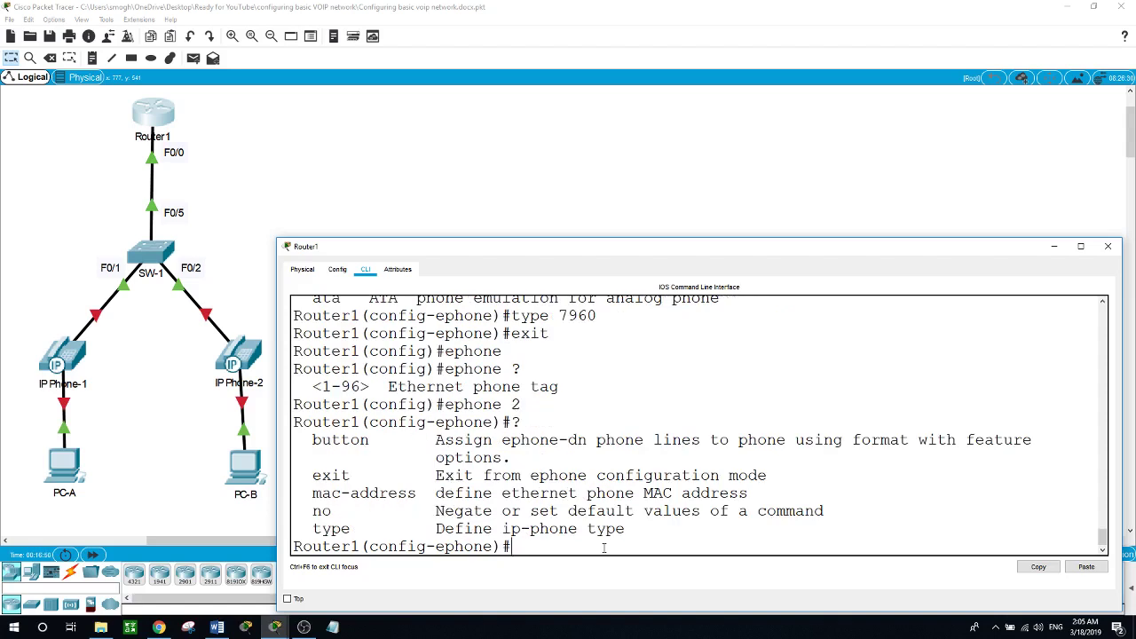
pyautogui.write('typ')
pyautogui.press('Tab')
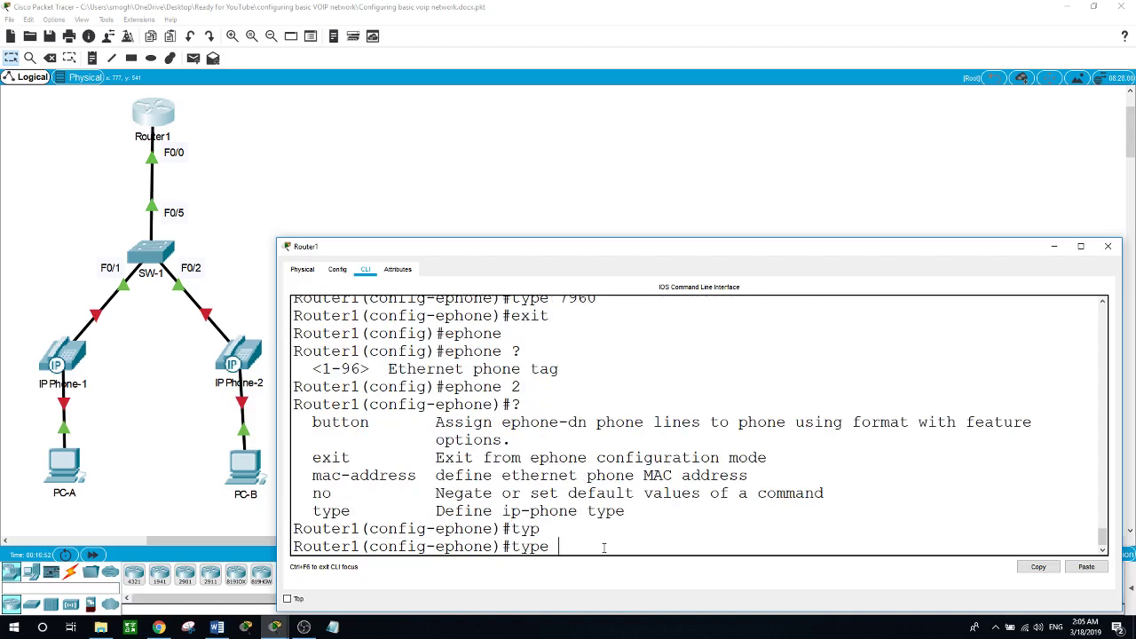
pyautogui.write('7960')
pyautogui.press('Return')
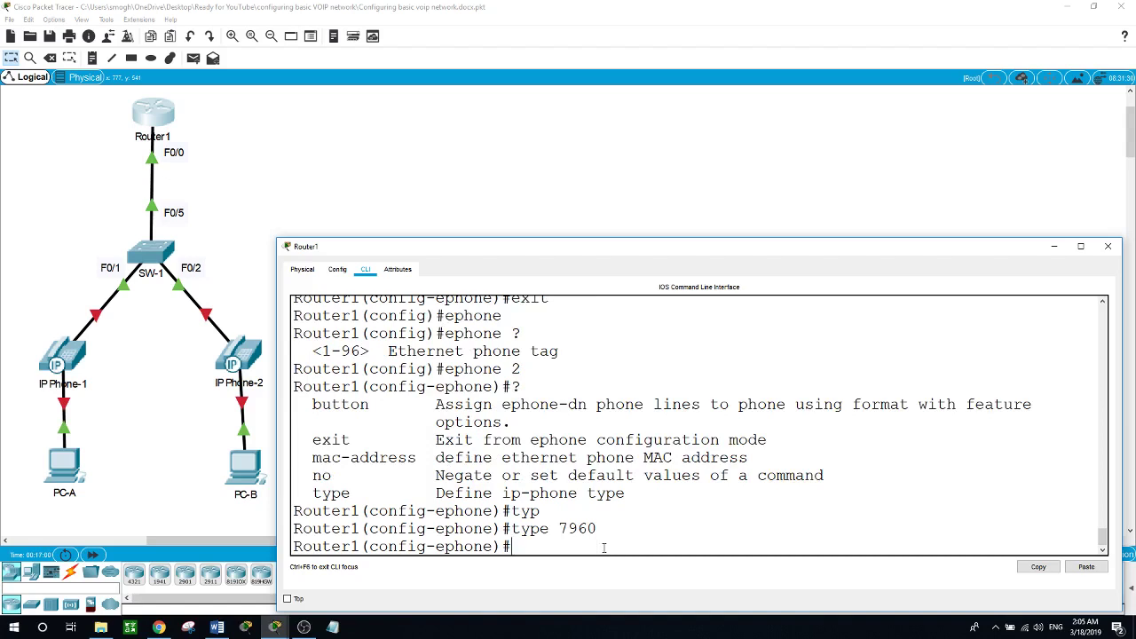
pyautogui.write('exit')
pyautogui.press('Return')
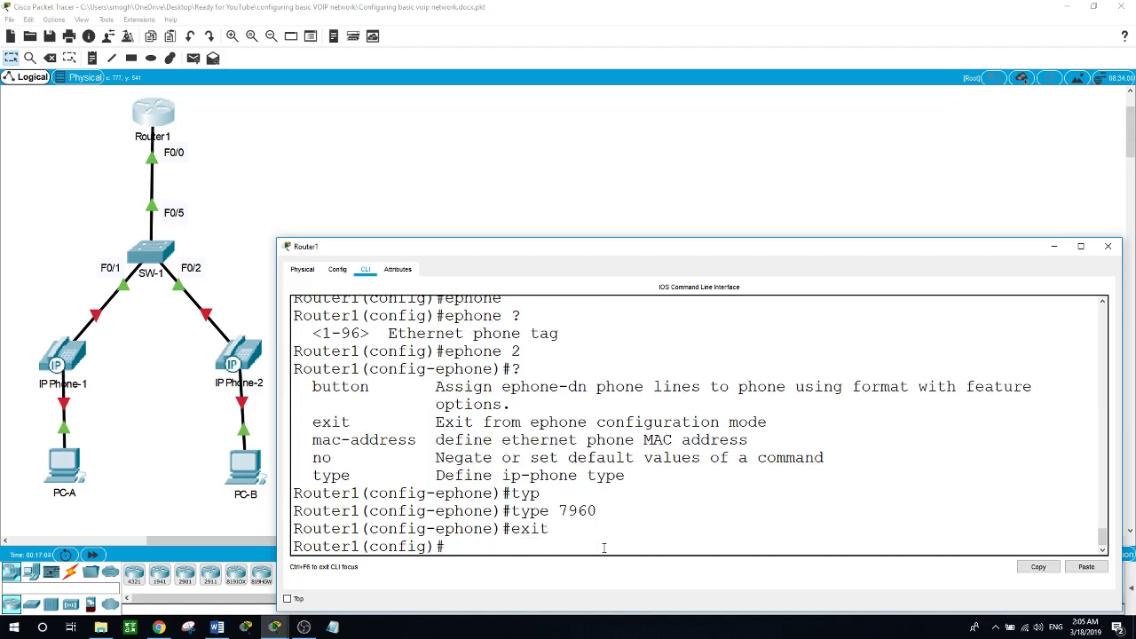
# Step: Look up the directory number command and its tag range in the help, and create ephone-dn 1
pyautogui.write('?')
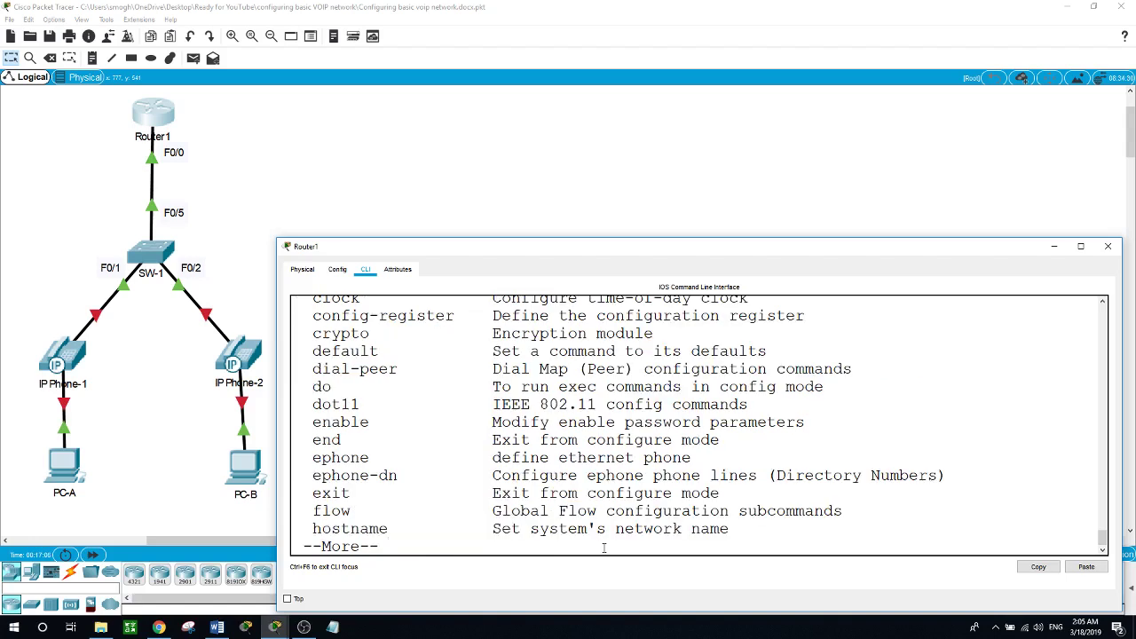
pyautogui.write('q')
pyautogui.write('ph')
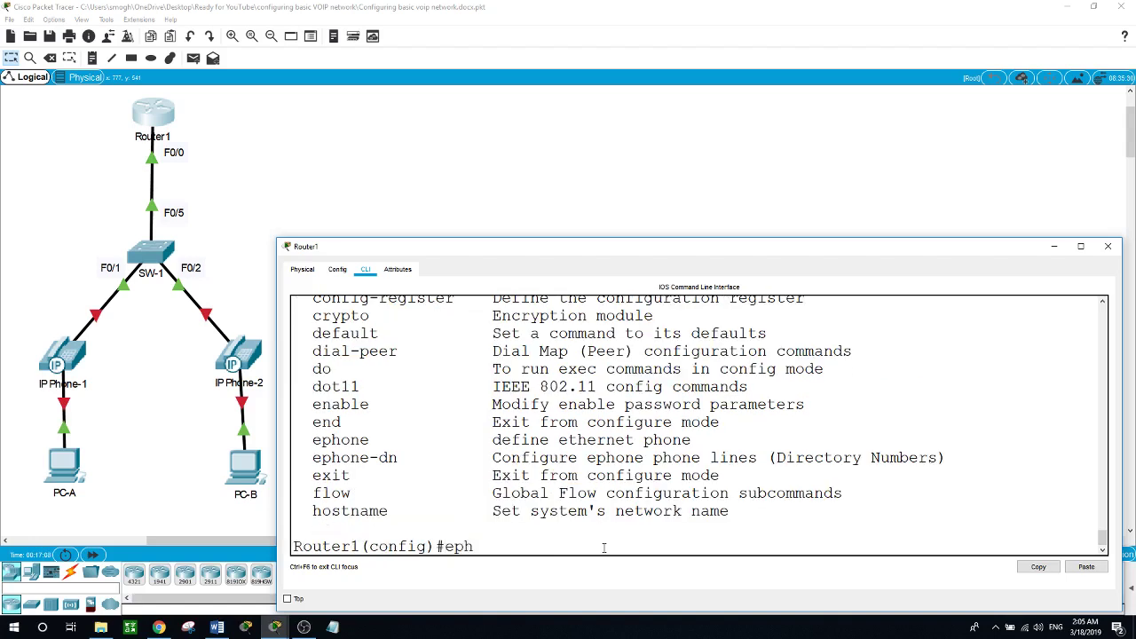
pyautogui.write('one-dn ?')
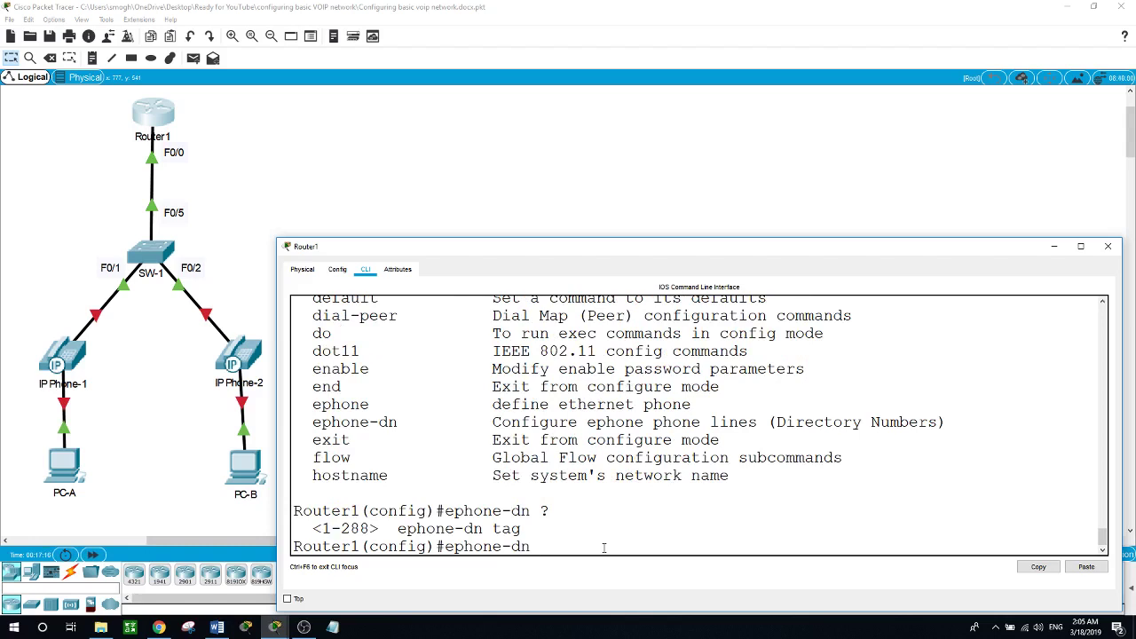
pyautogui.write('1')
pyautogui.press('Return')
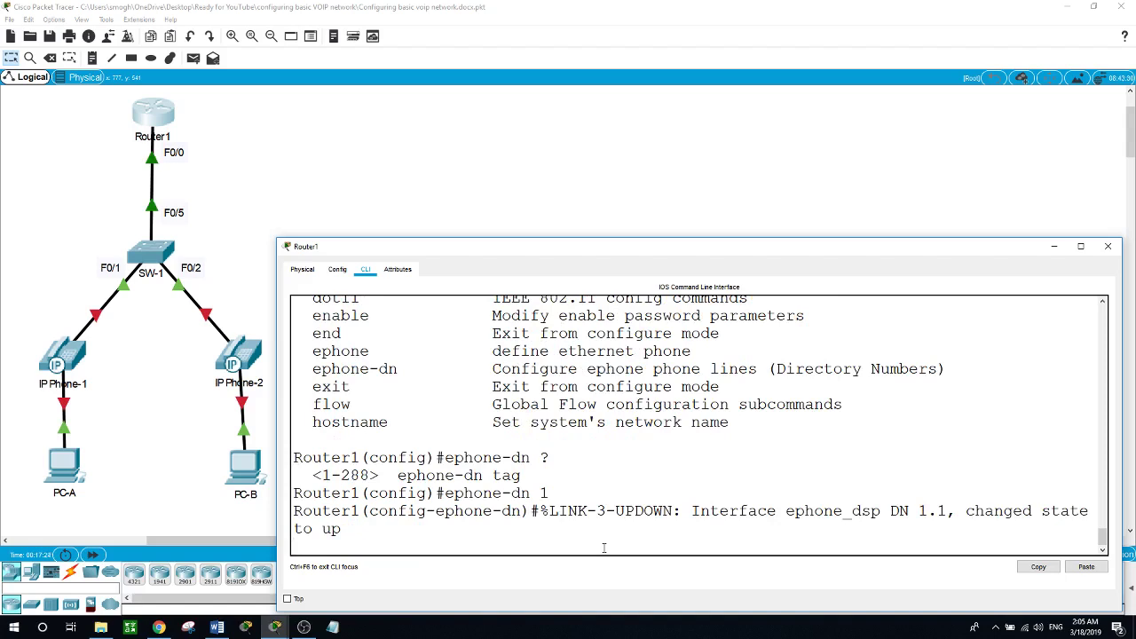
pyautogui.press('Return')
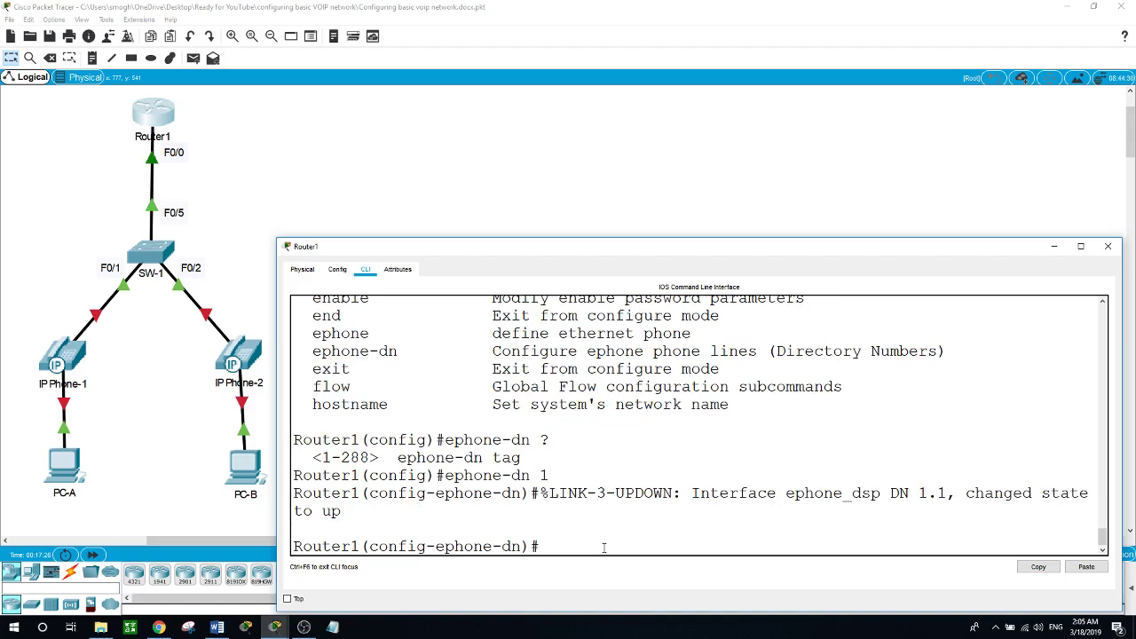
# Step: Assign number 2001 to ephone-dn 1, consulting the command help, and return to global configuration mode
pyautogui.write('?nm')
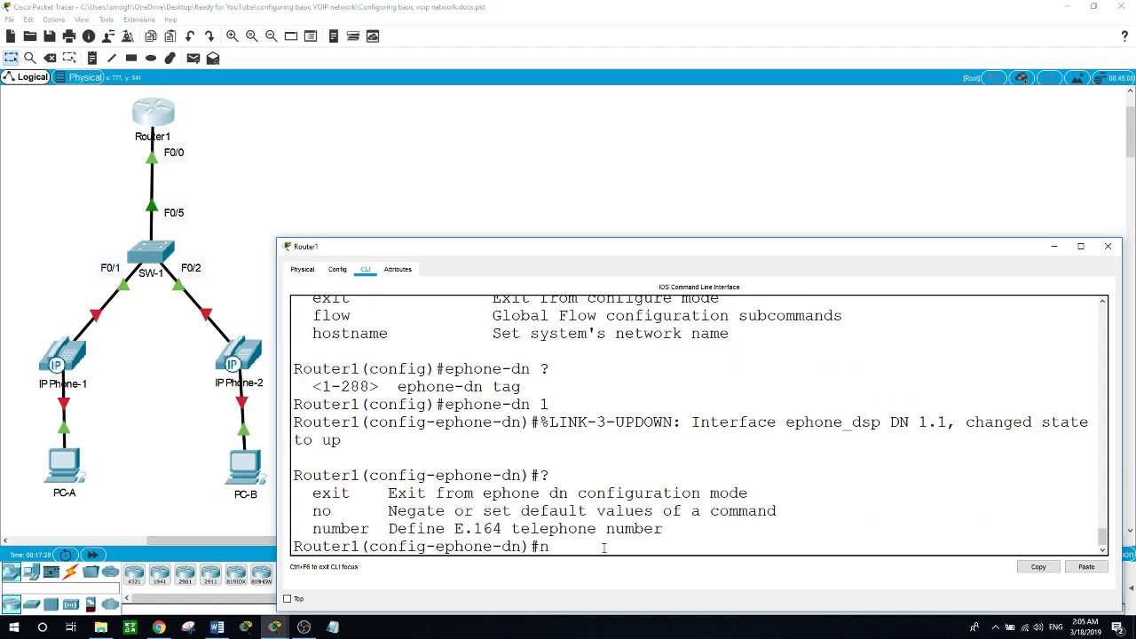
pyautogui.press('Tab')
pyautogui.press('BackSpace')
pyautogui.write('um')
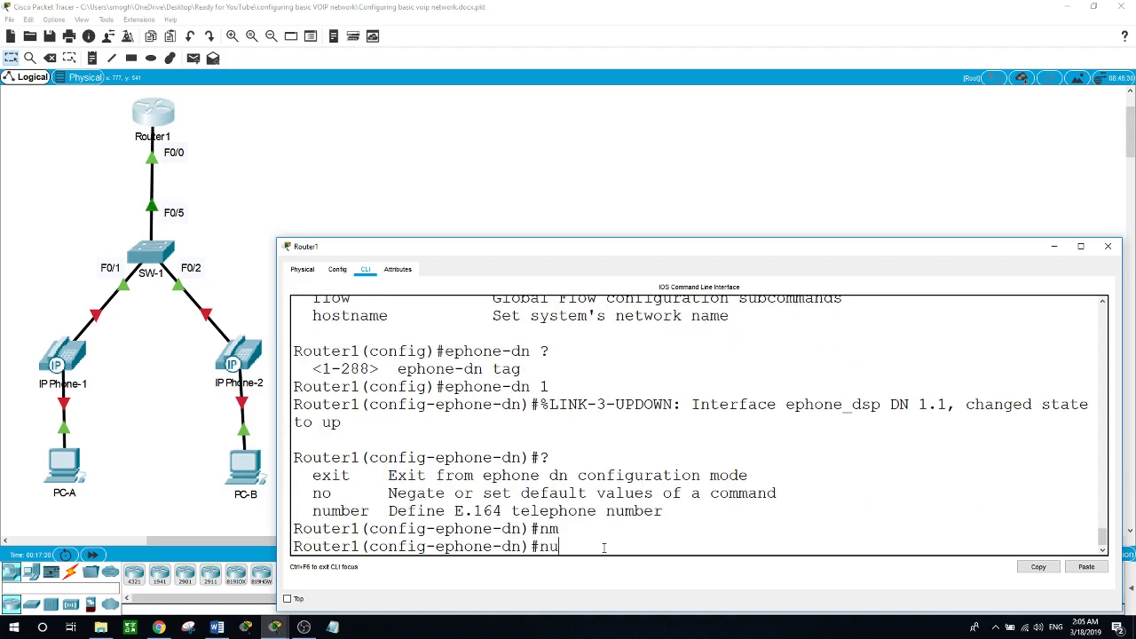
pyautogui.press('Tab')
pyautogui.write('2')
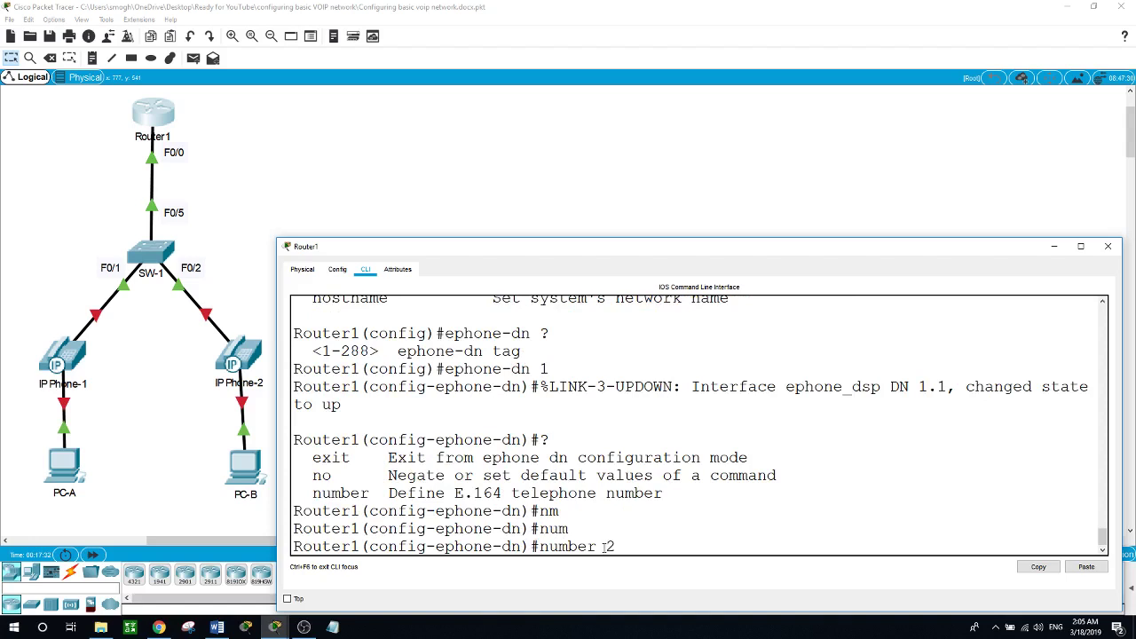
pyautogui.write('001')
pyautogui.press('Return')
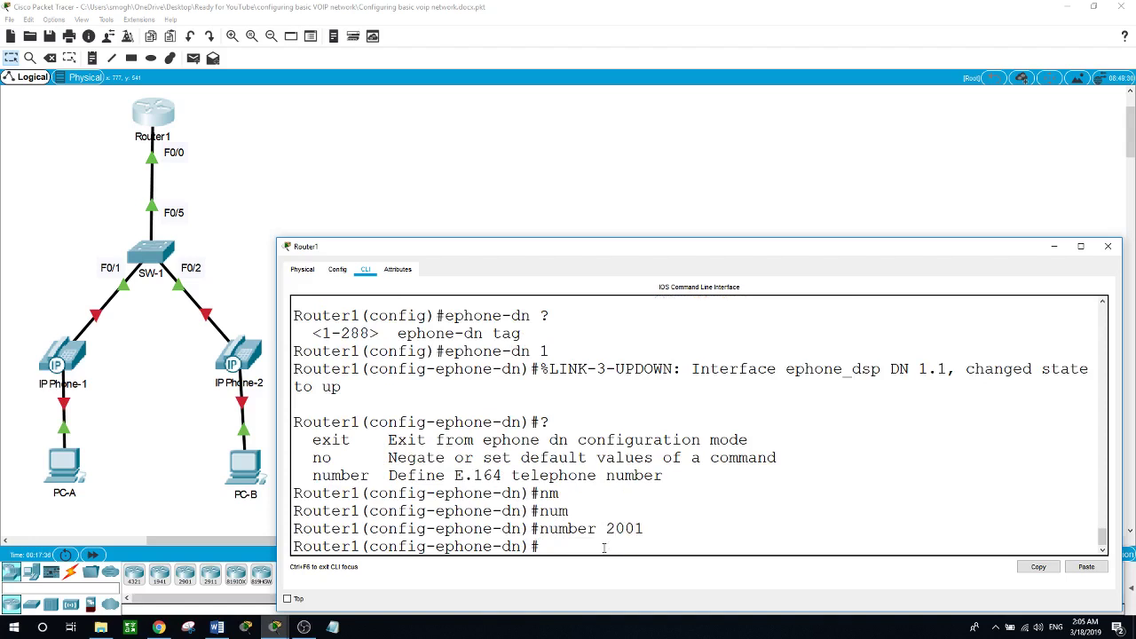
pyautogui.write('exit')
pyautogui.press('Return')
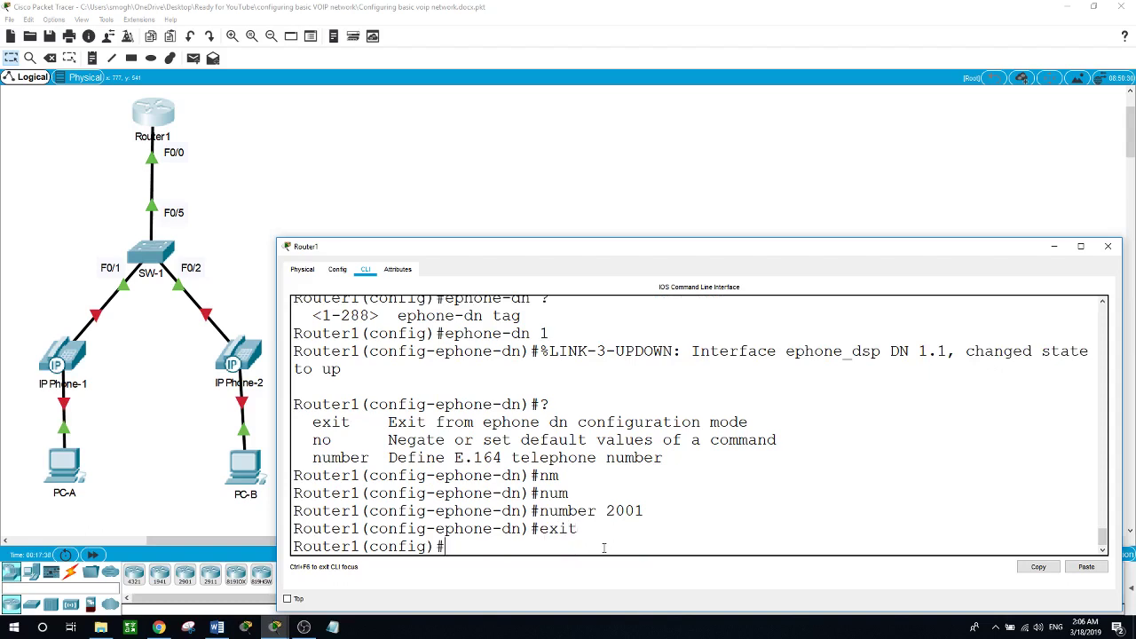
# Step: Create ephone-dn 2 with number 2002, consulting the command help, and return to global configuration mode
pyautogui.write('ephone-dn ?2')
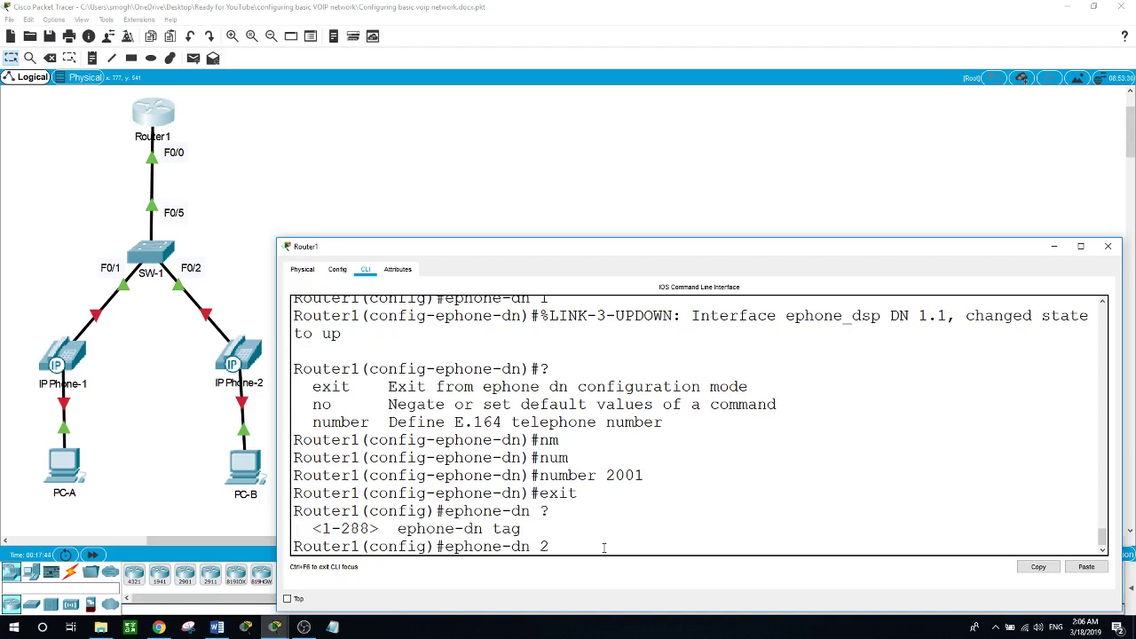
pyautogui.press('Return')
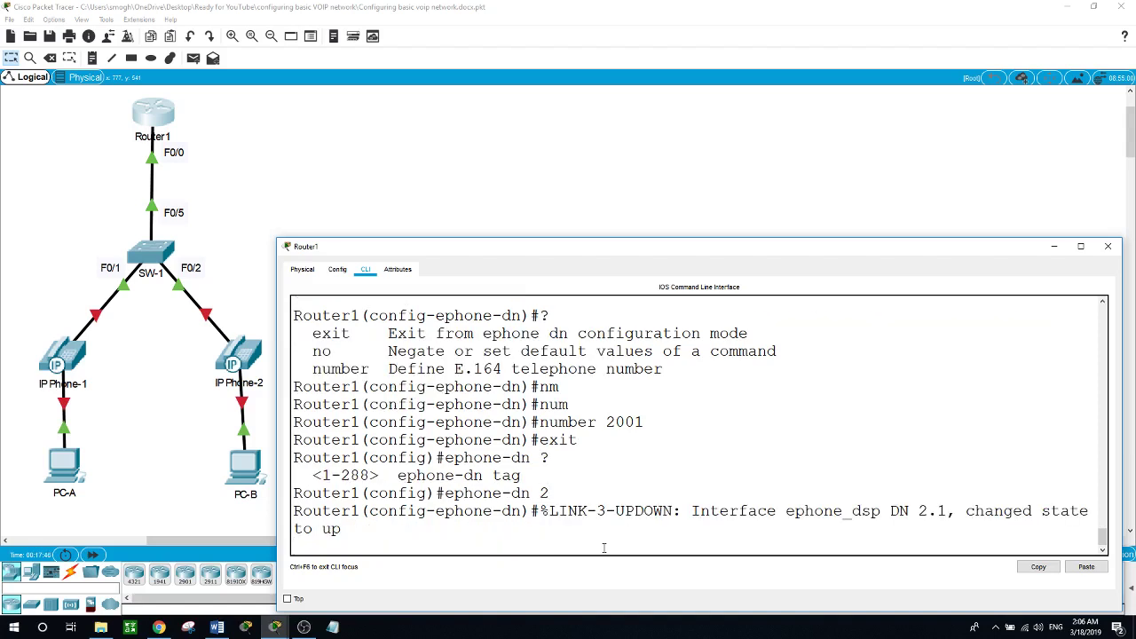
pyautogui.press('Return')
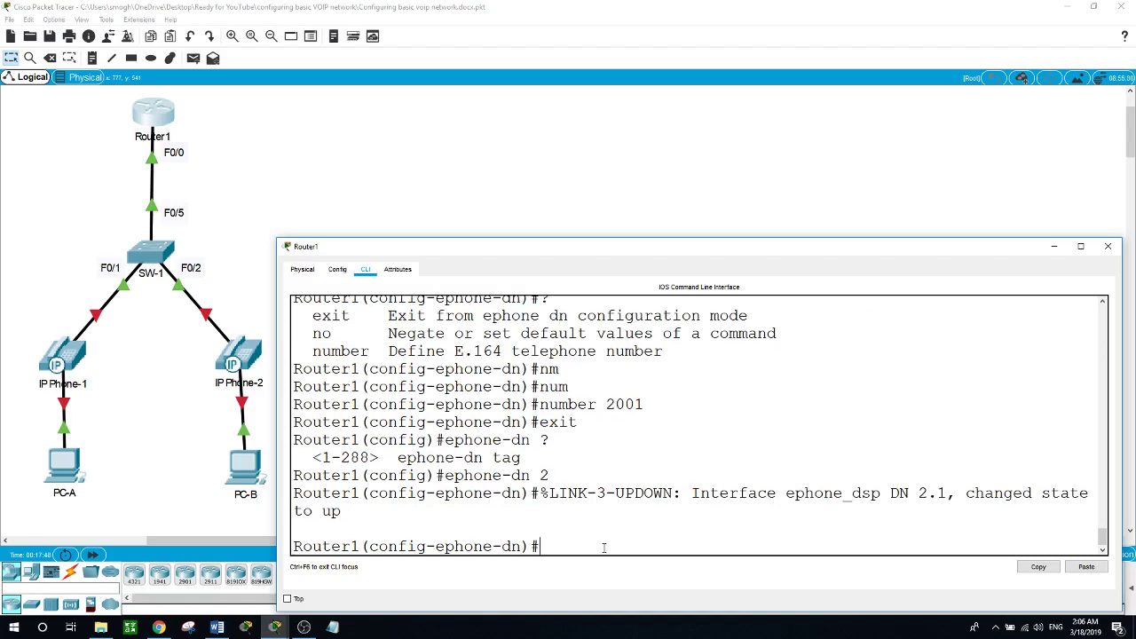
pyautogui.write('?')
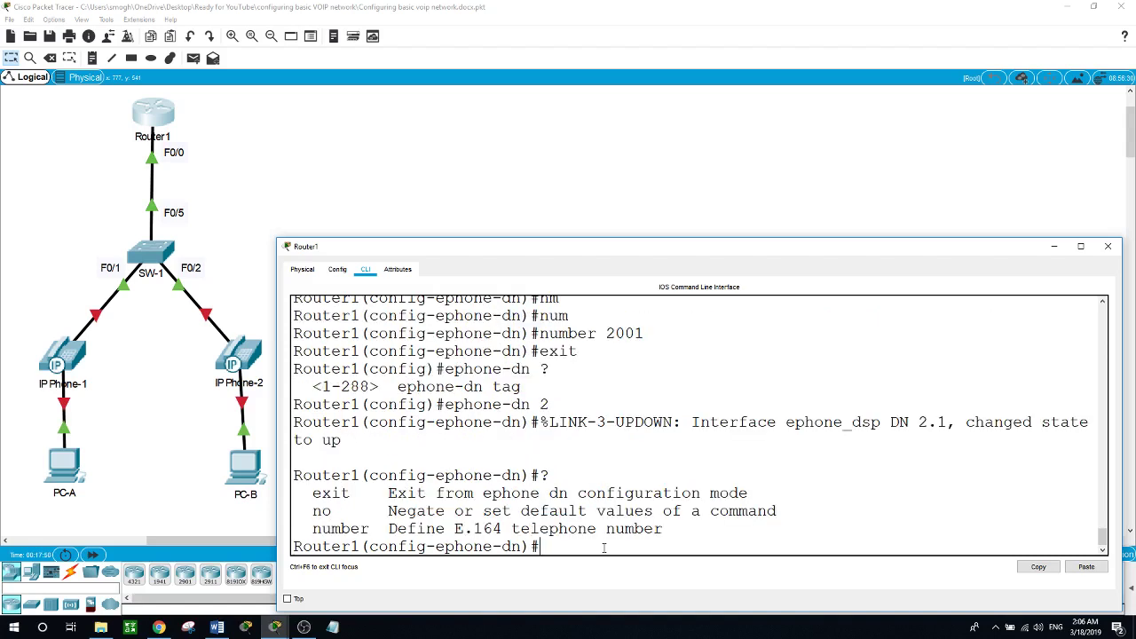
pyautogui.write('numb')
pyautogui.press('Tab')
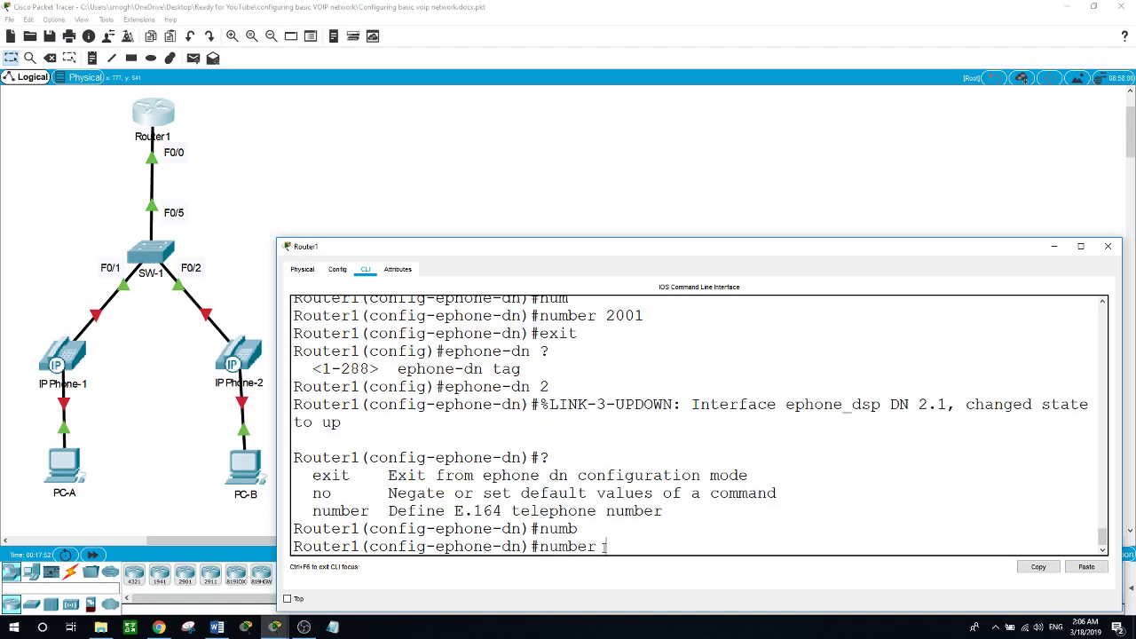
pyautogui.write('2002')
pyautogui.press('Return')
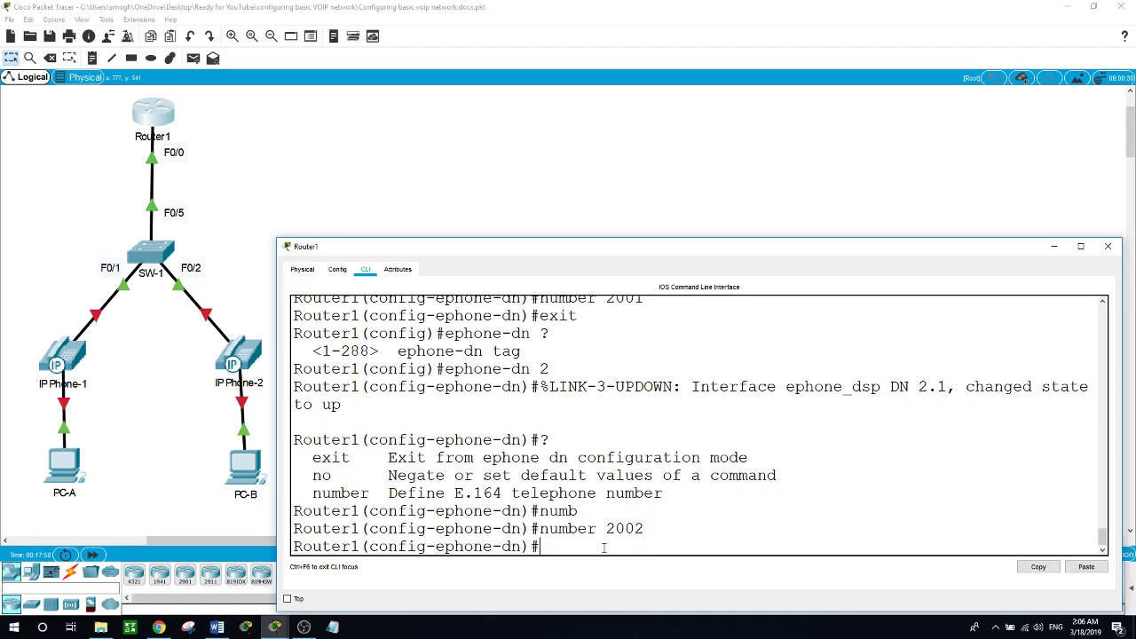
pyautogui.write('exit')
pyautogui.press('Return')
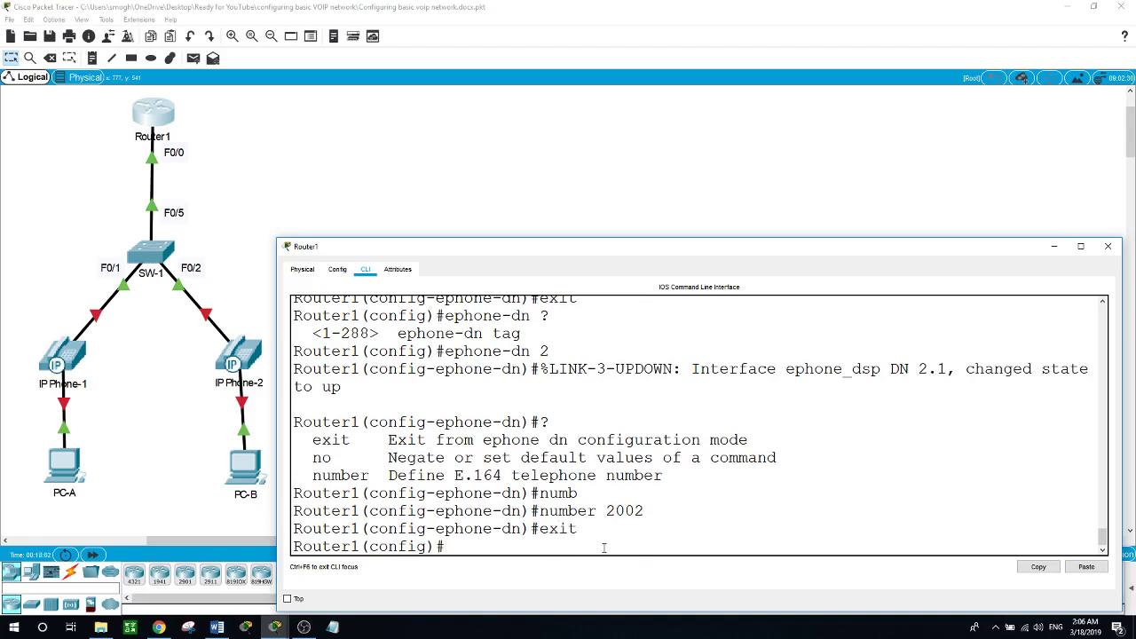
# Step: Create ephone-dn 3 with number 2003 after checking the tag range, and return to global configuration mode
pyautogui.write('ephone-dn ?')
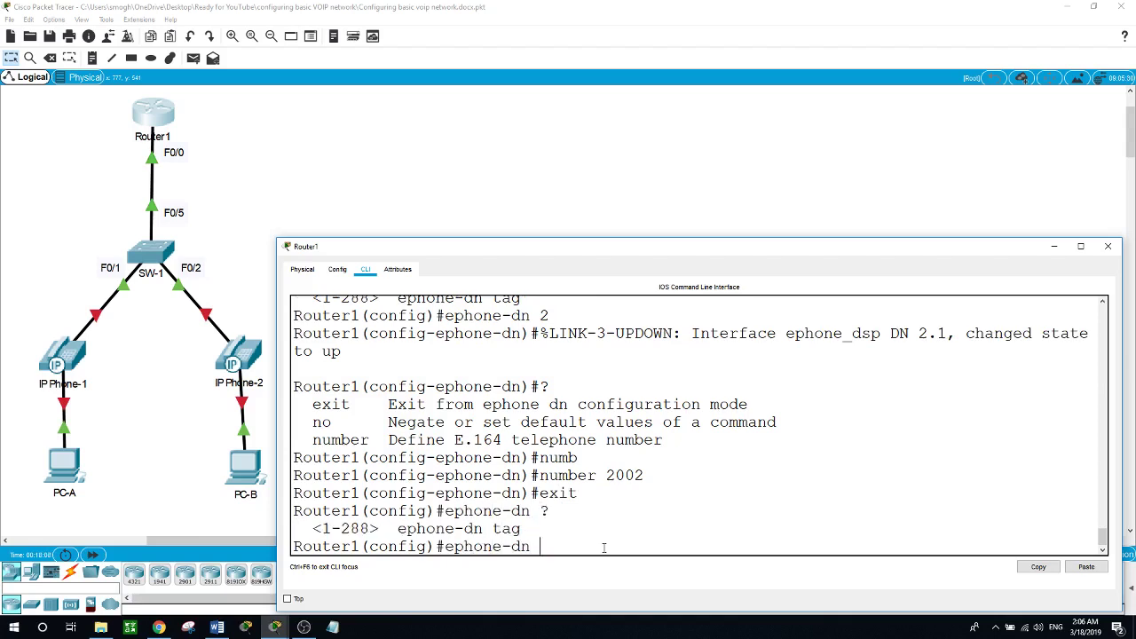
pyautogui.write('3')
pyautogui.press('Return')
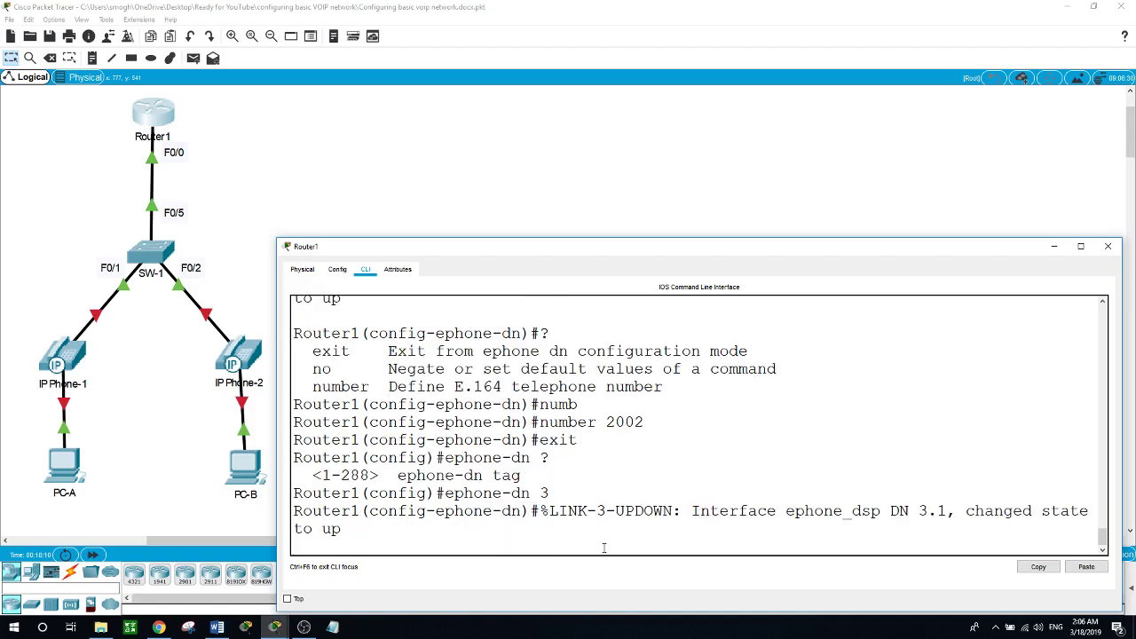
pyautogui.press('Return')
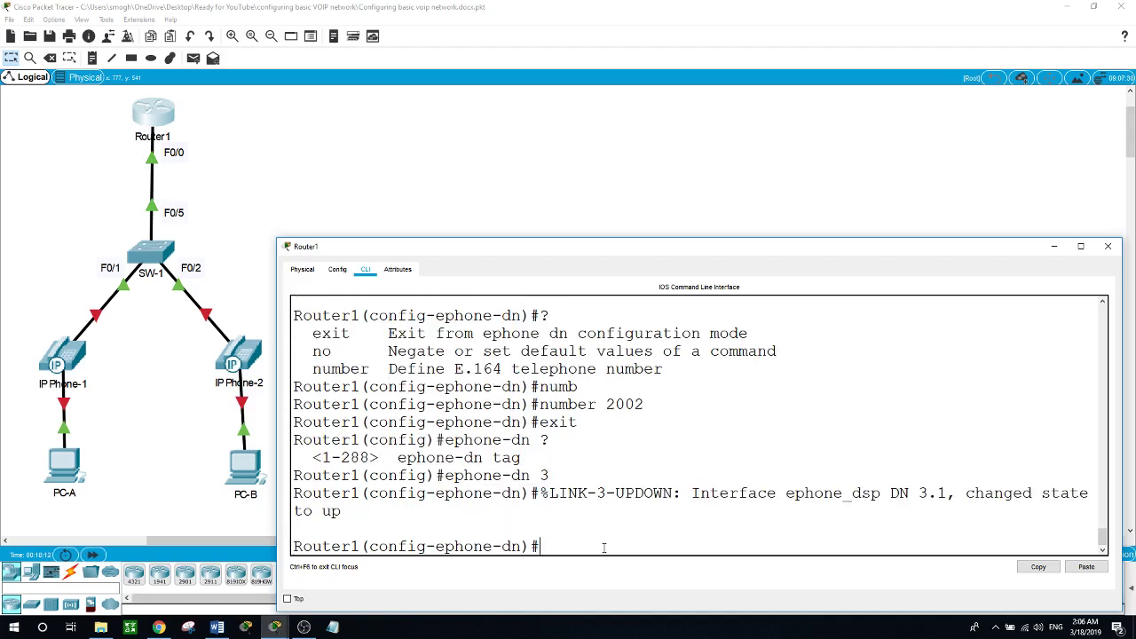
pyautogui.write('number 2003')
pyautogui.press('Return')
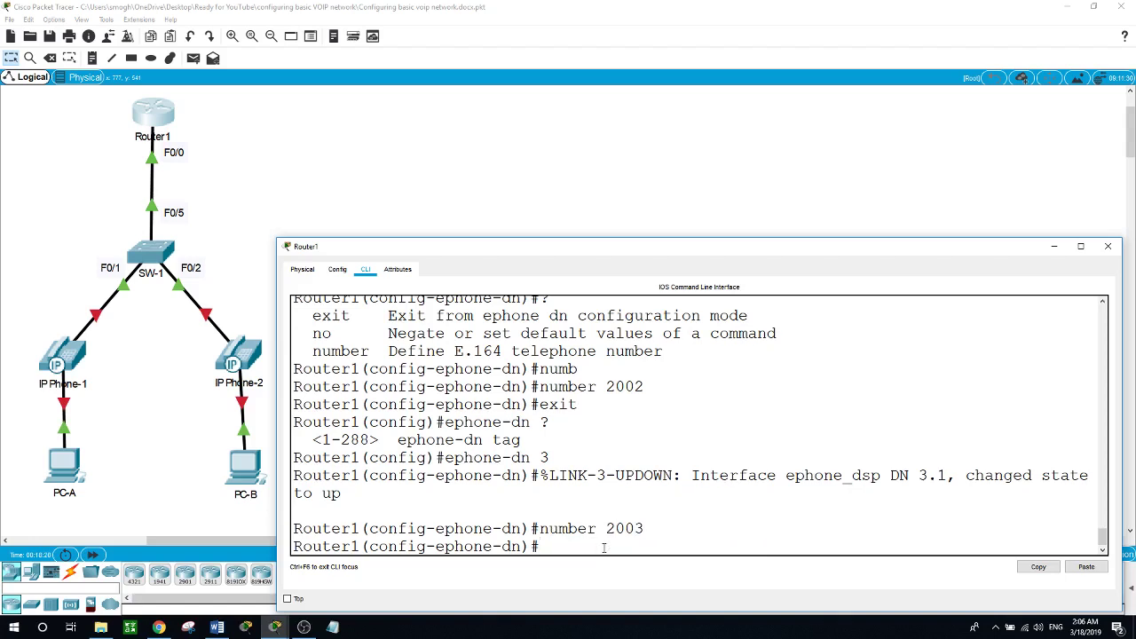
pyautogui.write('exit')
pyautogui.press('Return')
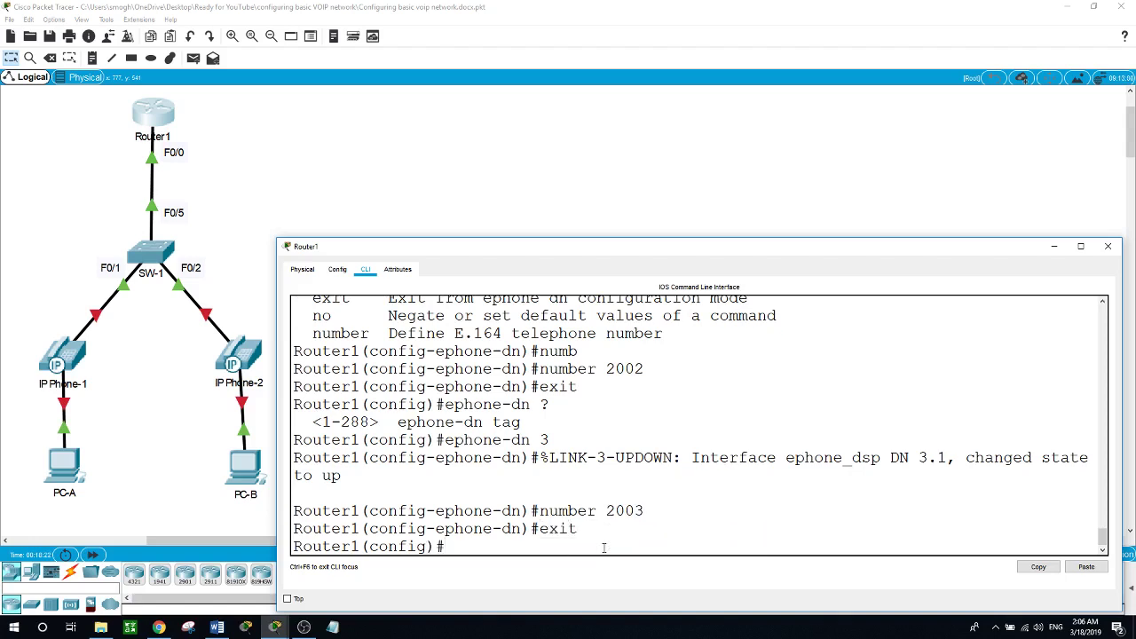
# Step: Try to create ephone-dn 4 on Router1, and leave the router's command line for the topology
pyautogui.write('ephone-dn 4')
pyautogui.press('Return')
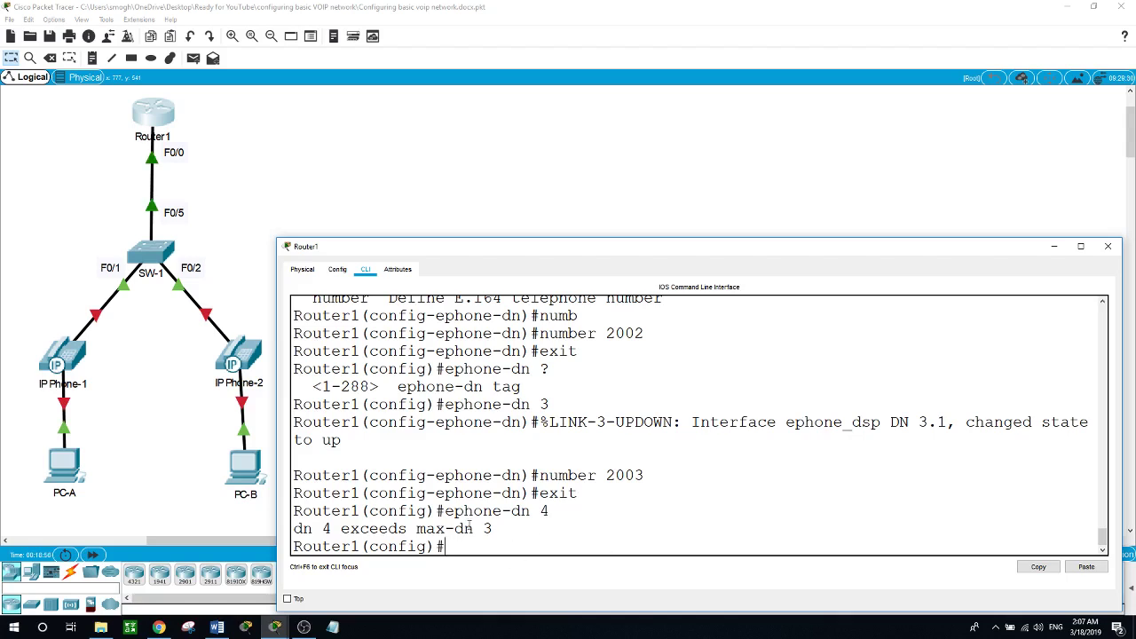
pyautogui.click(197, 482)
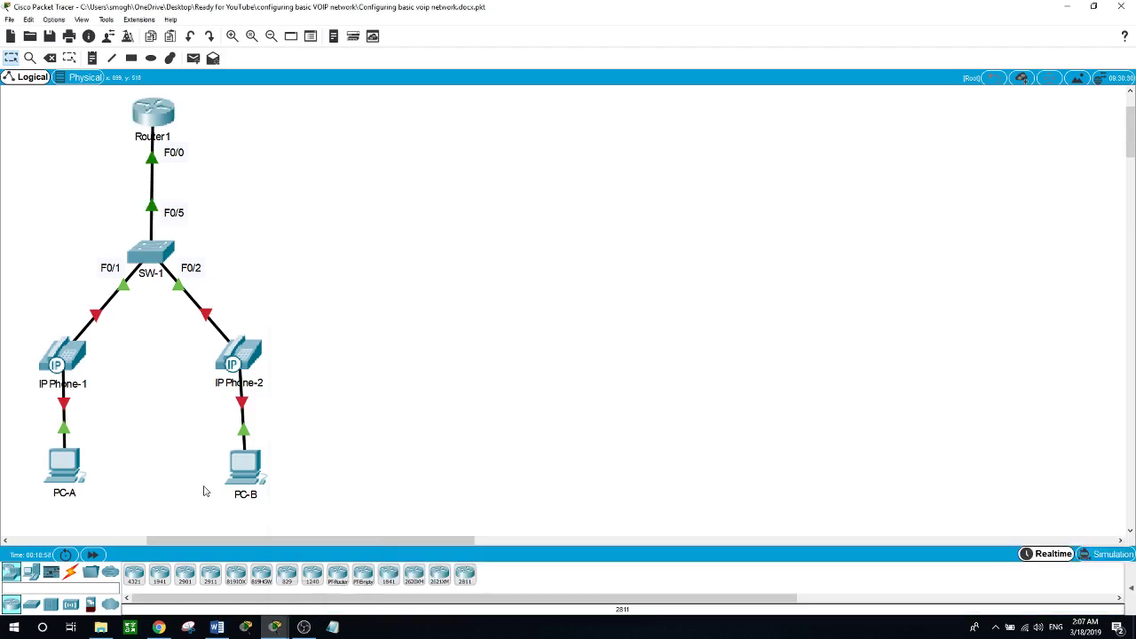
# Step: Set PC-A's IPv4 configuration to DHCP
pyautogui.click(82, 371)
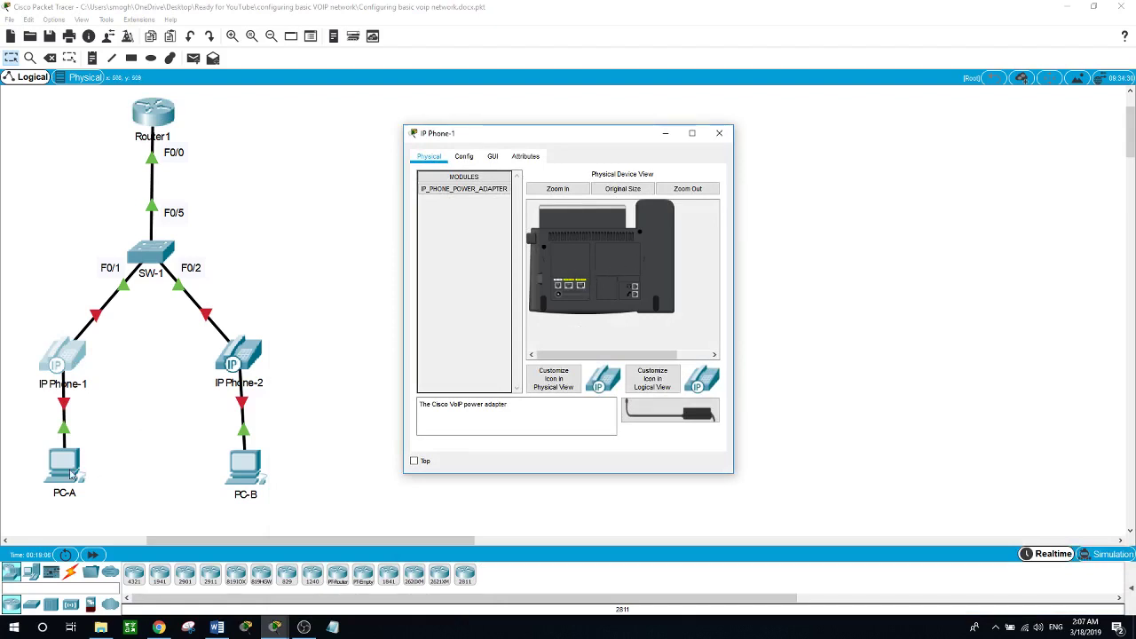
pyautogui.click(71, 471)
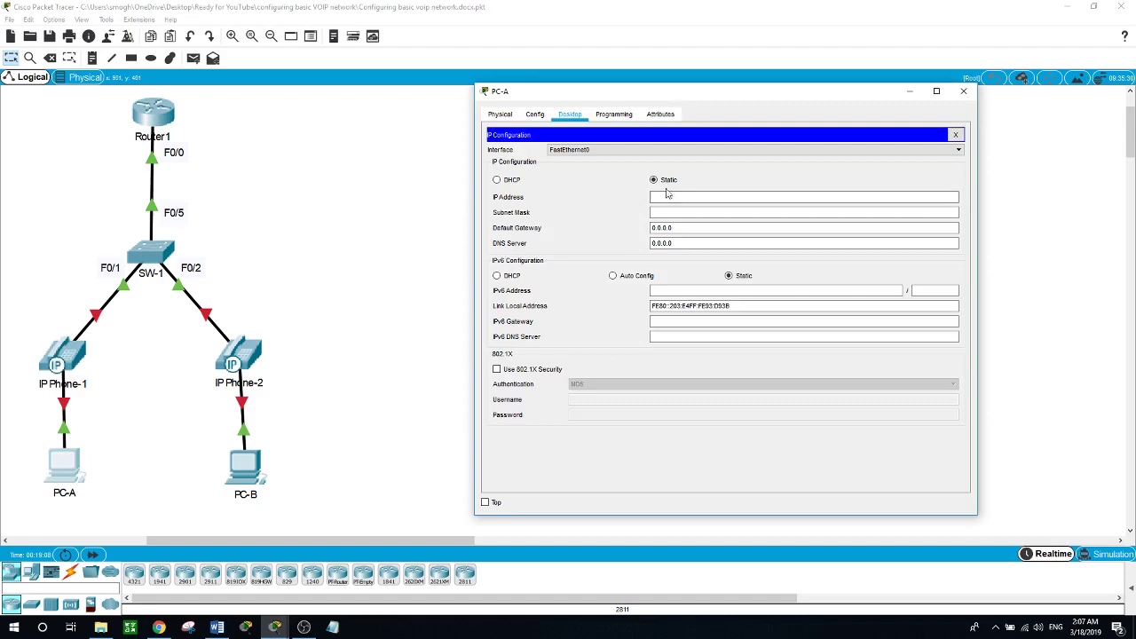
pyautogui.click(497, 181)
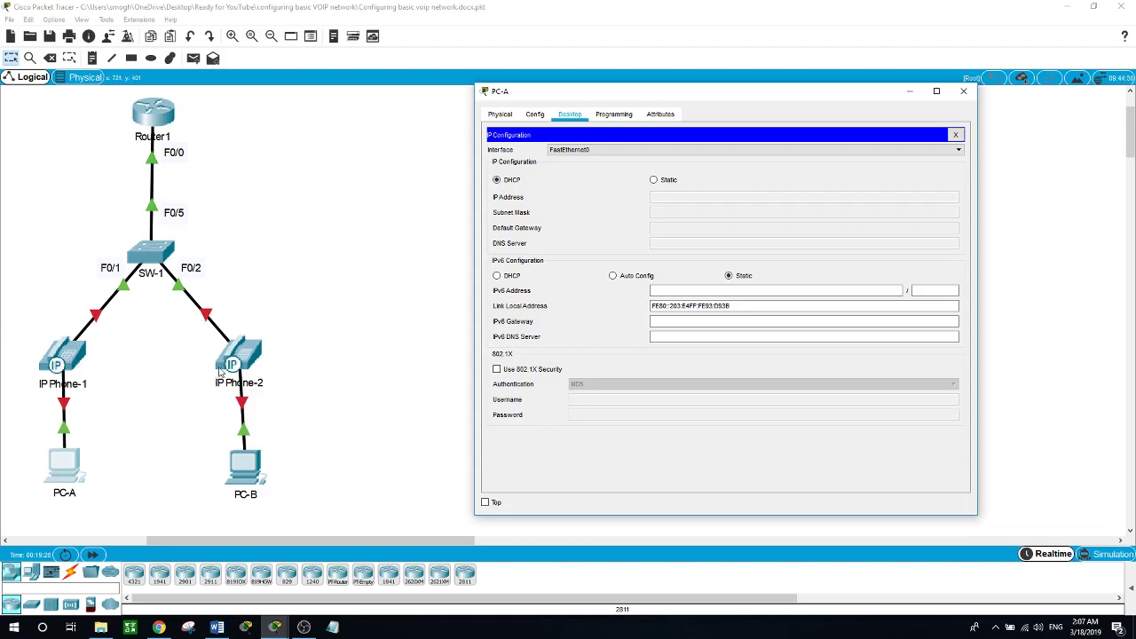
# Step: Plug the power adapter into the back of IP Phone-1
pyautogui.click(64, 362)
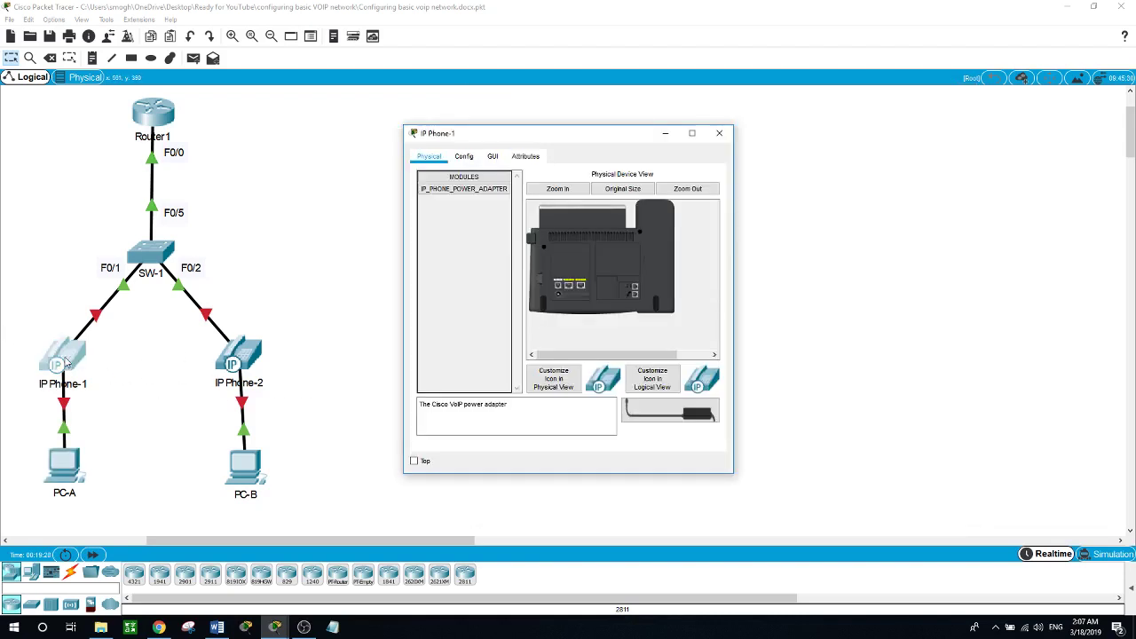
pyautogui.moveTo(701, 417); pyautogui.dragTo(557, 296)
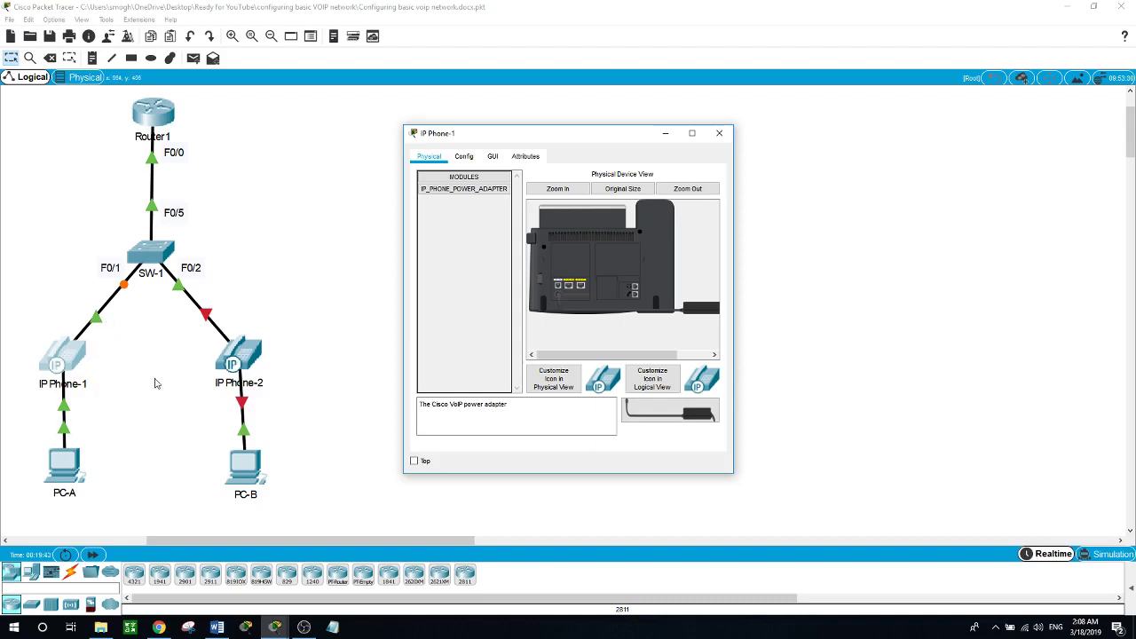
# Step: Repeat PC-A's DHCP request by switching its IPv4 configuration to static and back to DHCP twice, and leave its settings
pyautogui.click(71, 470)
pyautogui.click(71, 471)
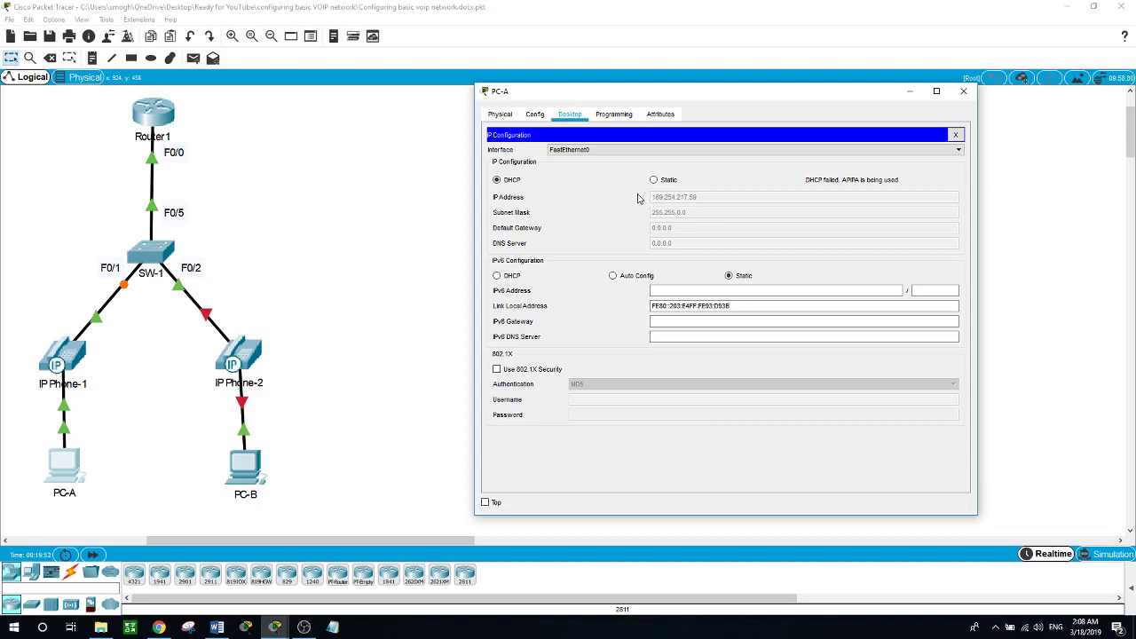
pyautogui.click(664, 181)
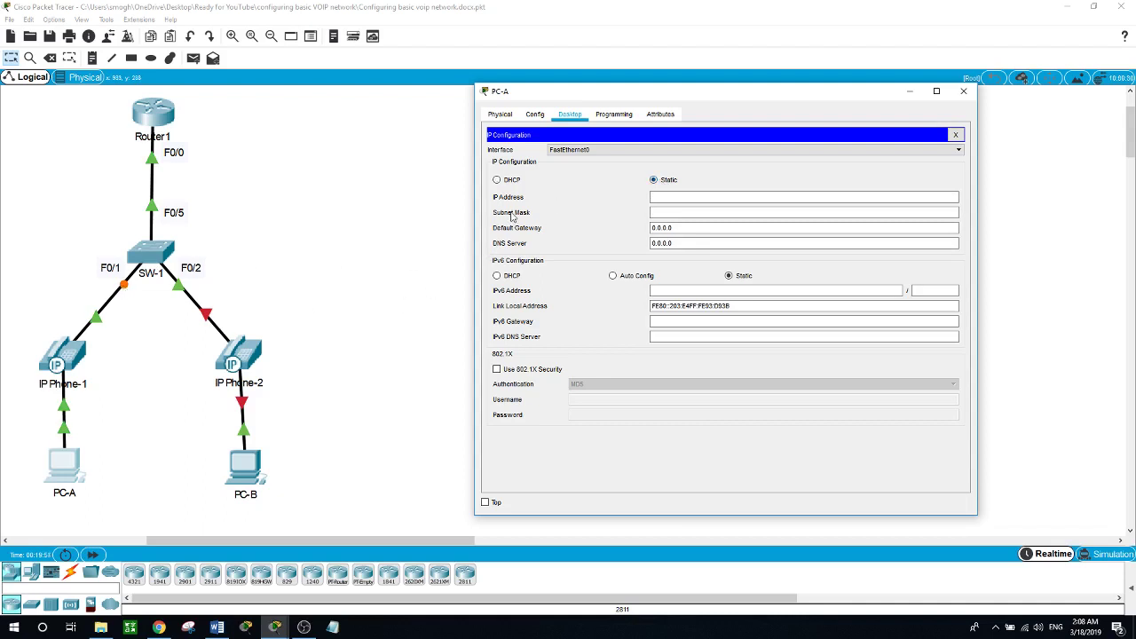
pyautogui.click(498, 180)
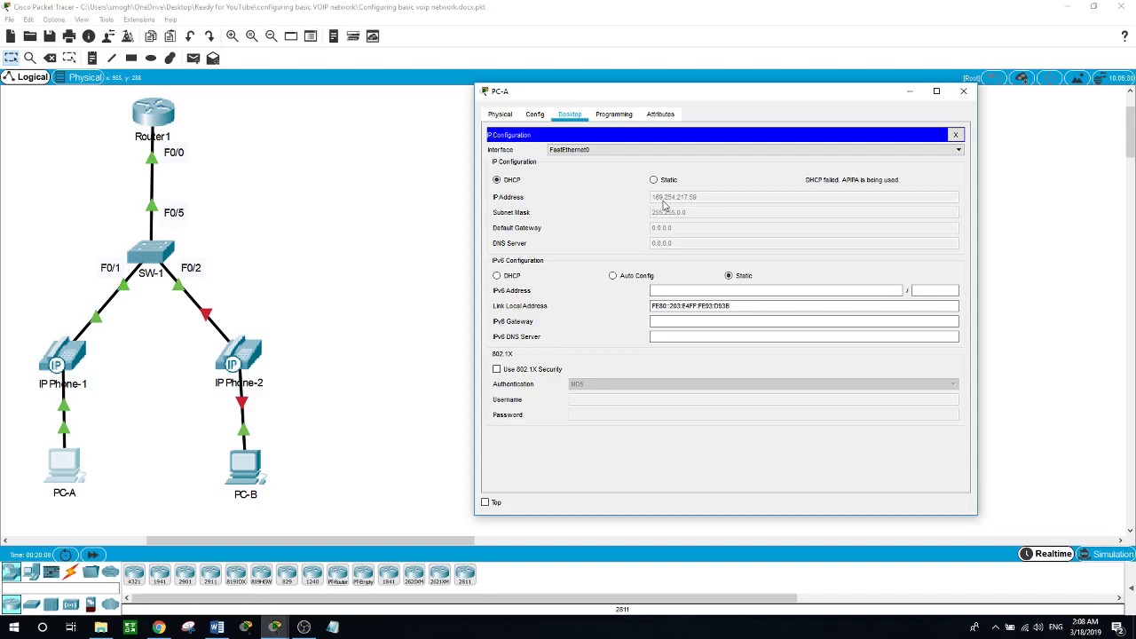
pyautogui.click(653, 179)
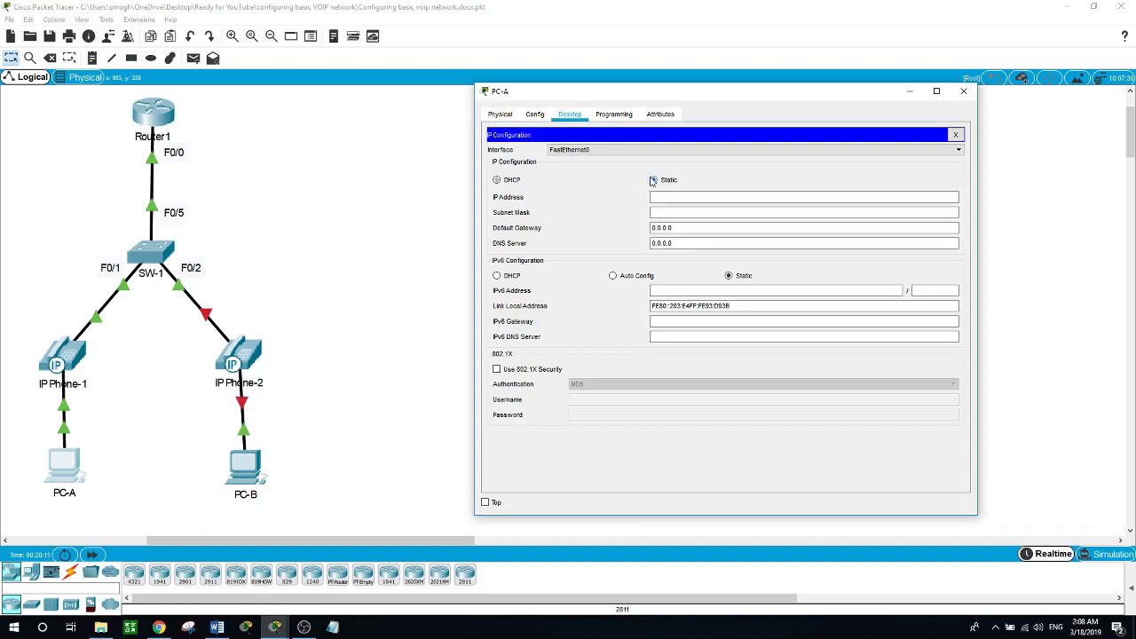
pyautogui.click(498, 180)
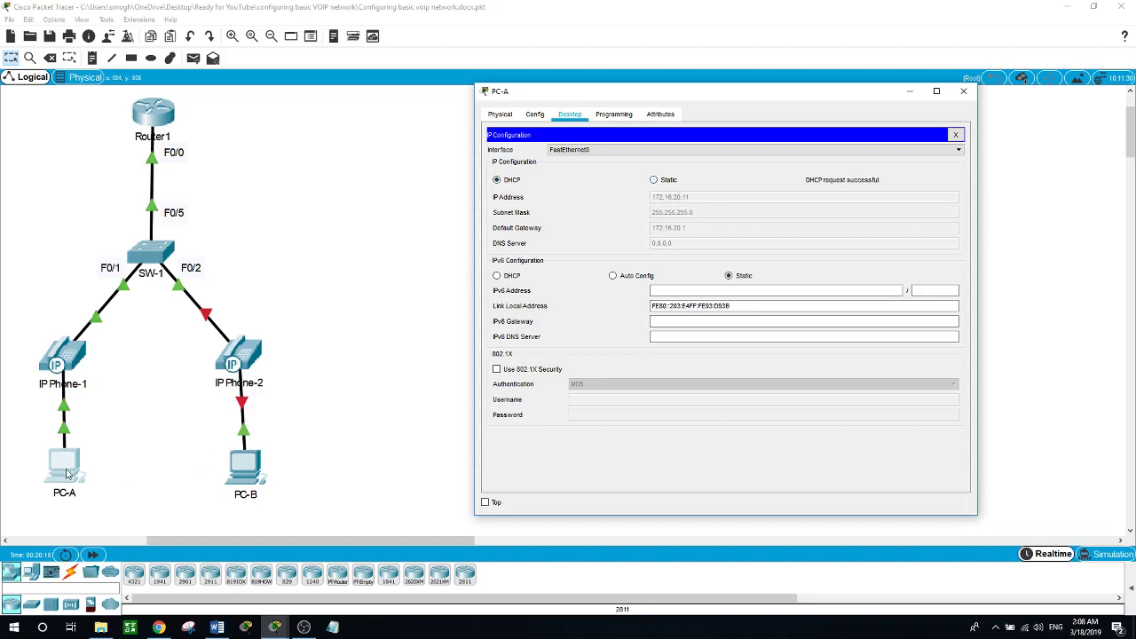
pyautogui.click(135, 404)
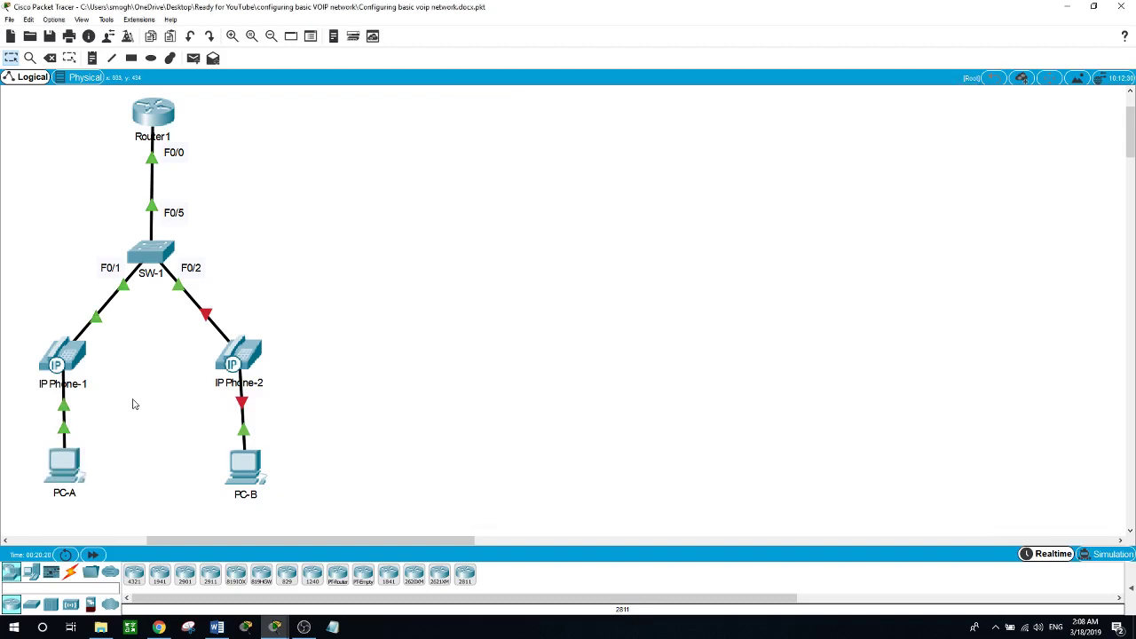
# Step: Plug the power adapter into the back of IP Phone-2
pyautogui.click(250, 349)
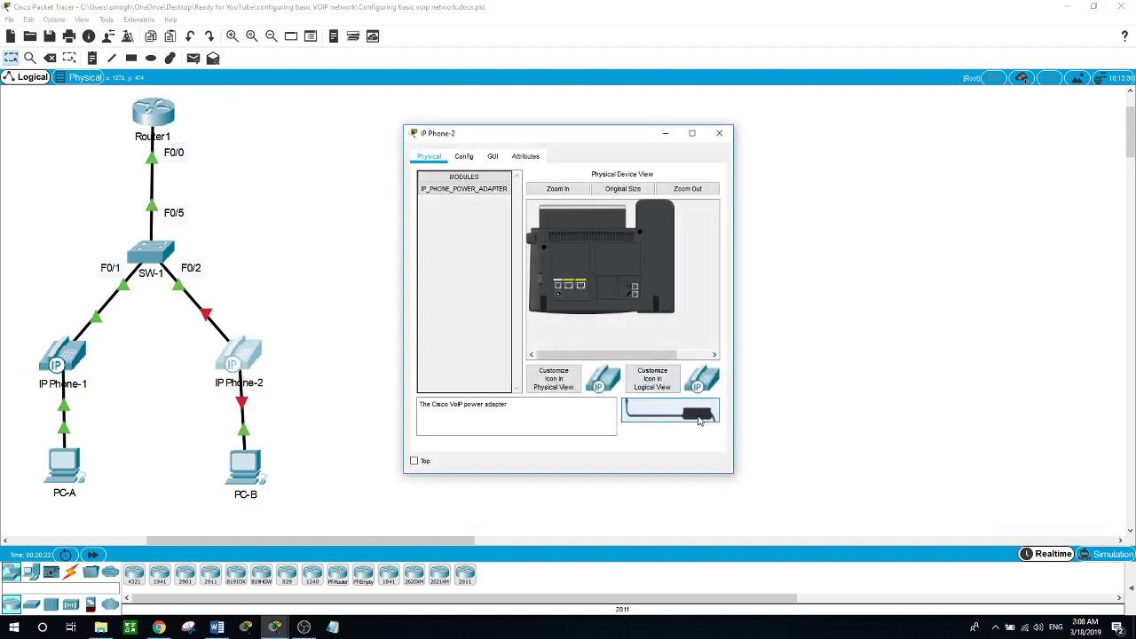
pyautogui.moveTo(699, 419); pyautogui.dragTo(562, 303)
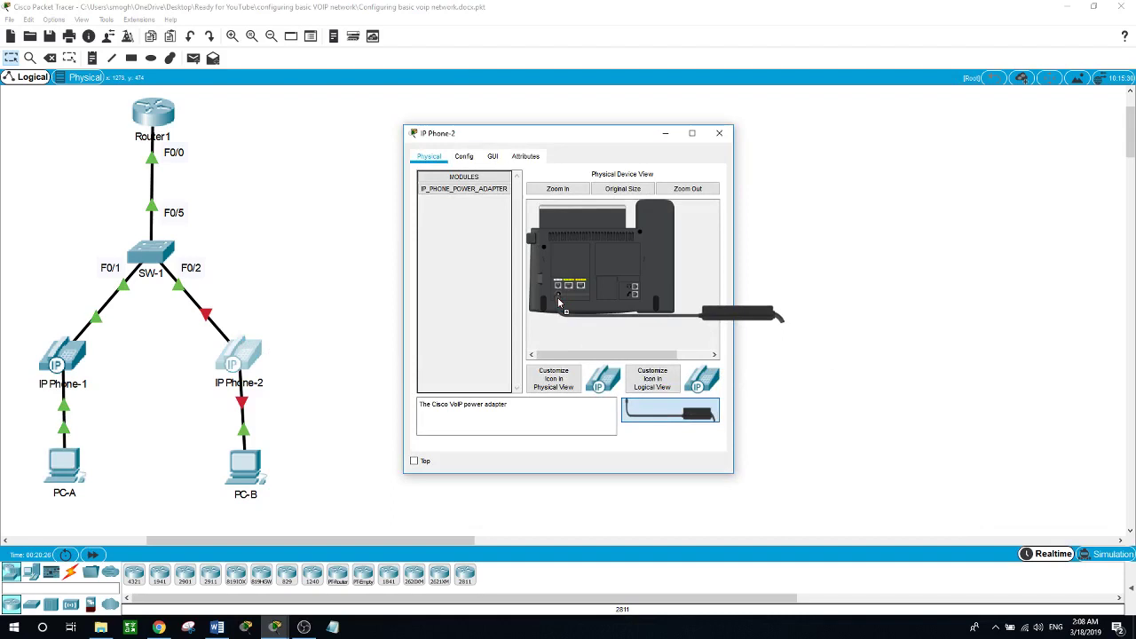
pyautogui.moveTo(558, 297); pyautogui.dragTo(557, 298)
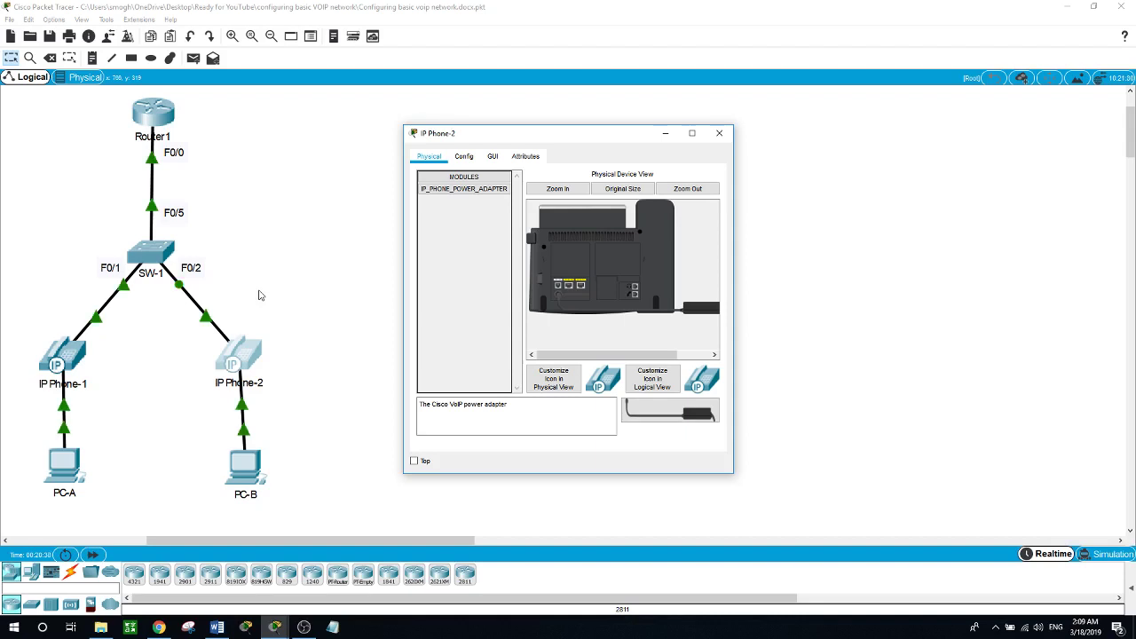
# Step: Set PC-B's IPv4 configuration to DHCP, repeating the request by switching to static and back to DHCP twice
pyautogui.click(240, 468)
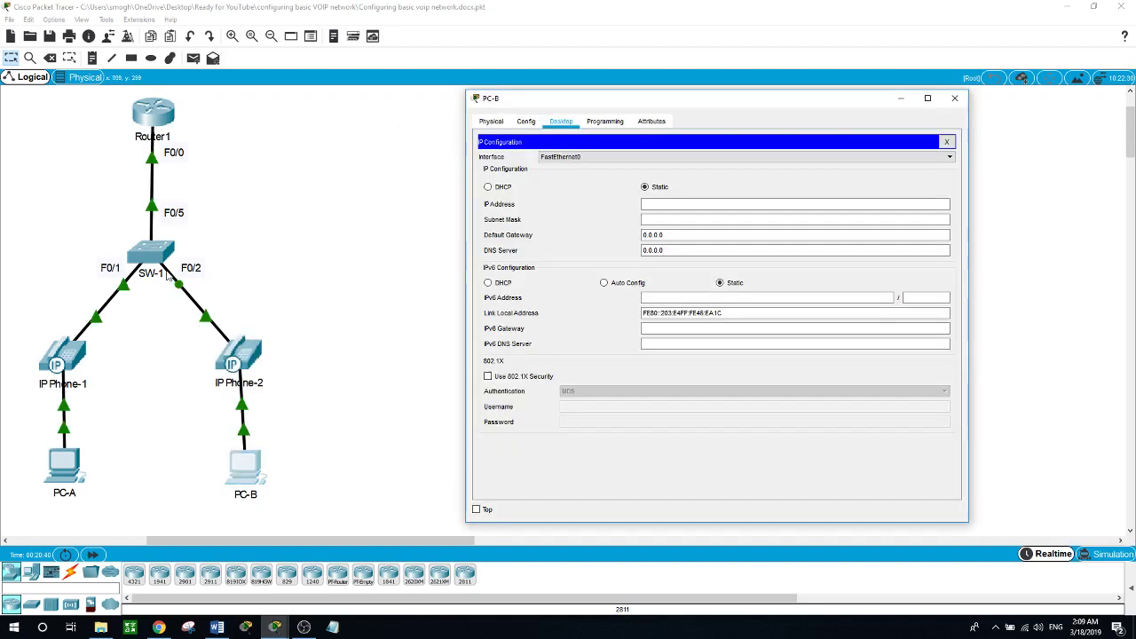
pyautogui.click(487, 188)
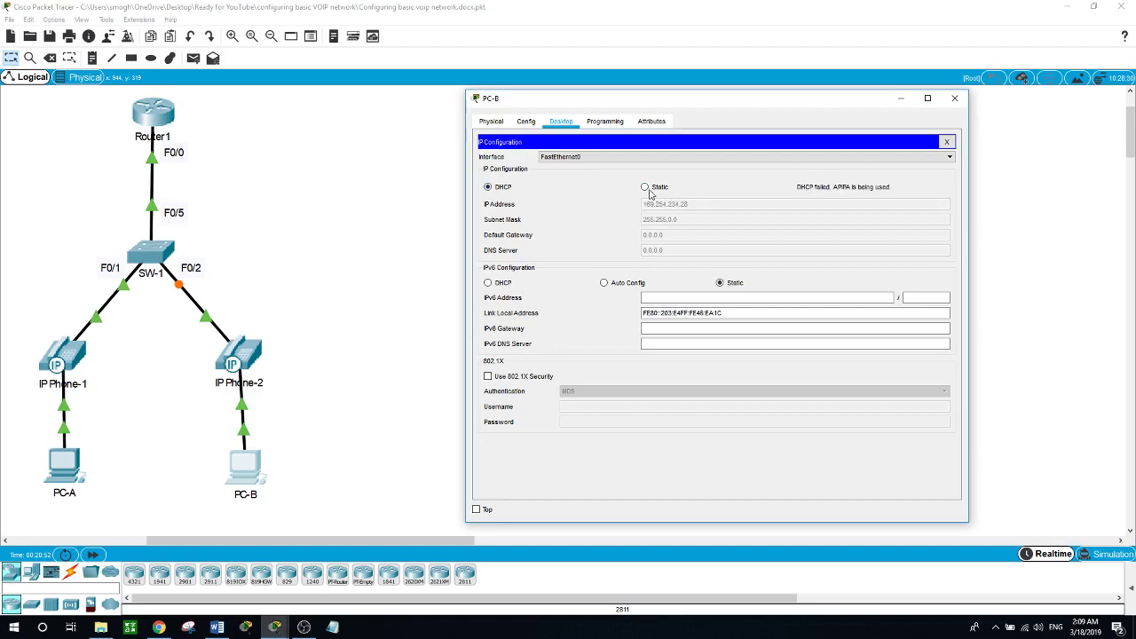
pyautogui.click(645, 188)
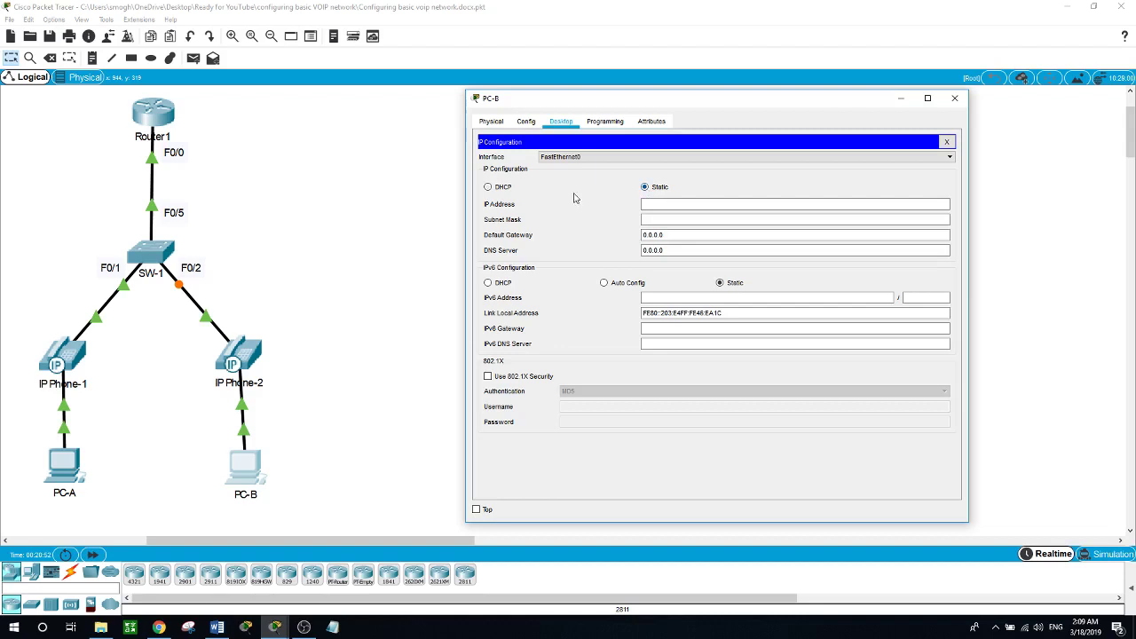
pyautogui.click(488, 188)
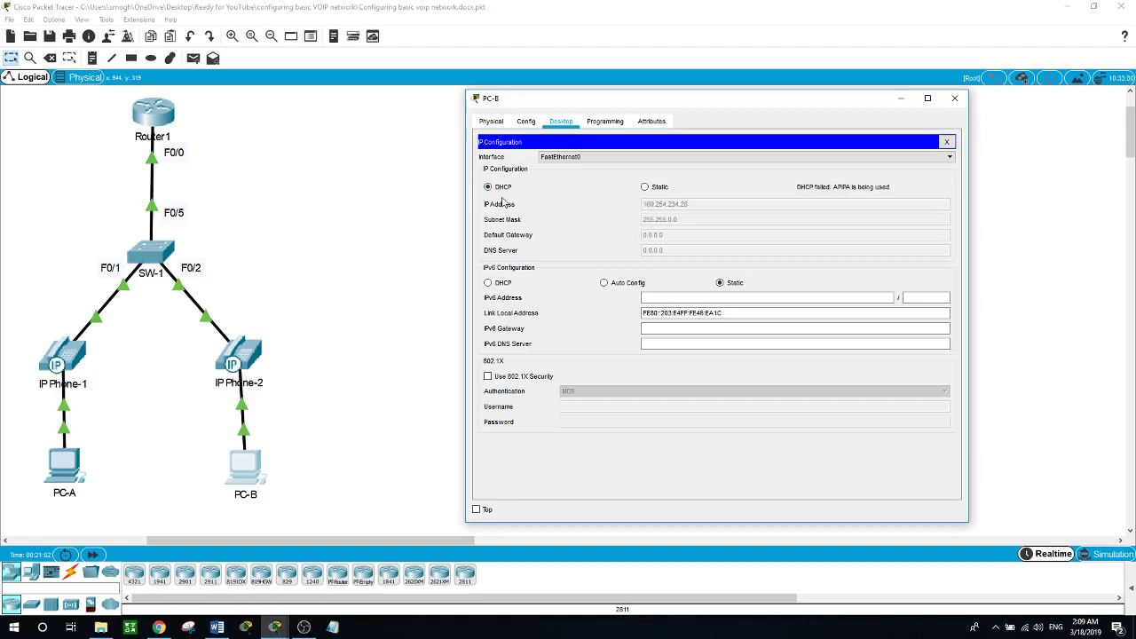
pyautogui.click(645, 187)
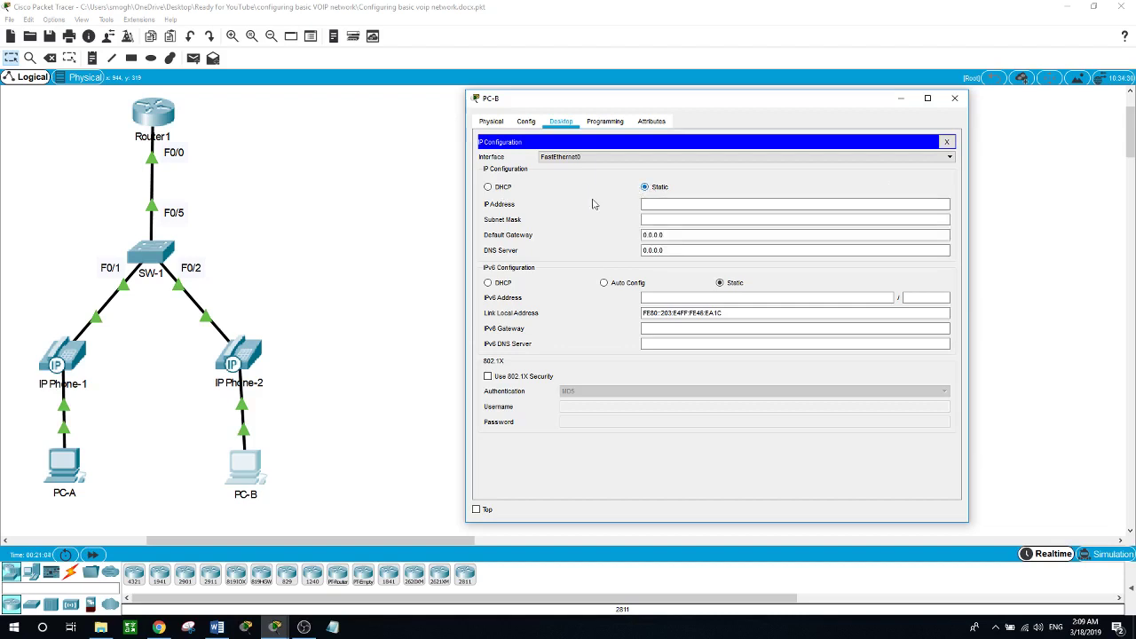
pyautogui.click(488, 187)
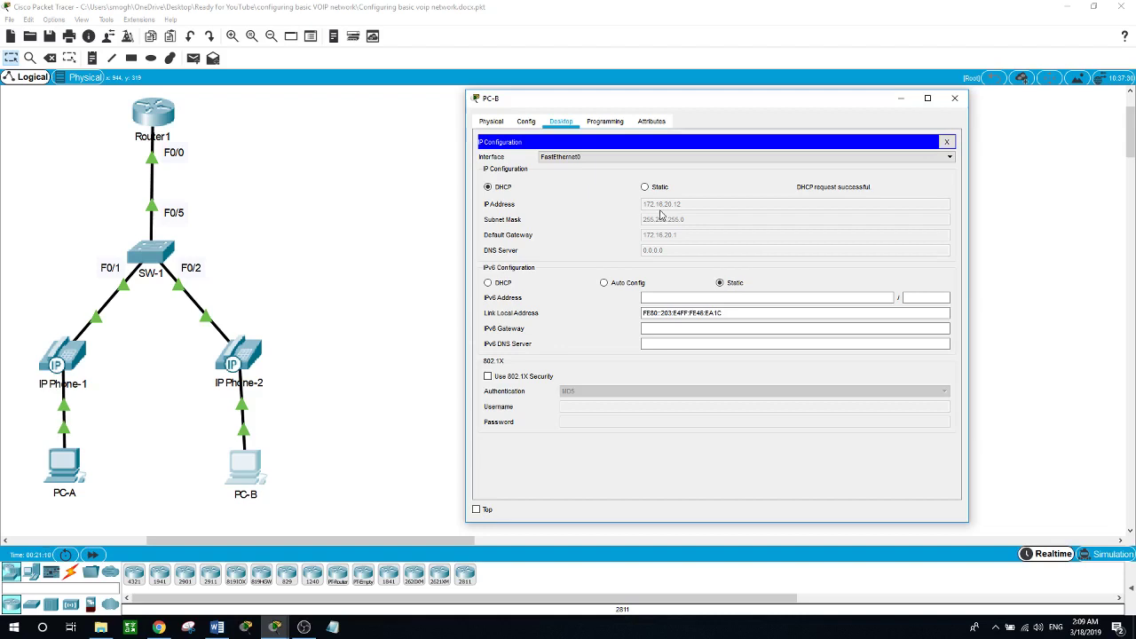
# Step: Reopen Router1's command line and examine the IP phone registration messages
pyautogui.click(140, 112)
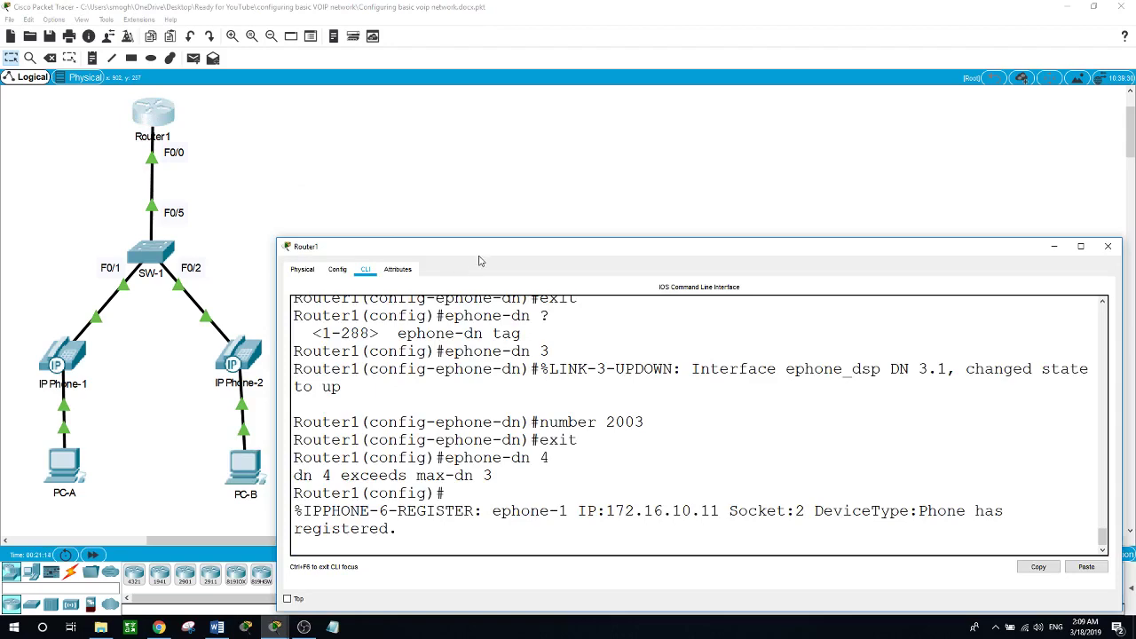
pyautogui.moveTo(478, 260); pyautogui.dragTo(482, 177)
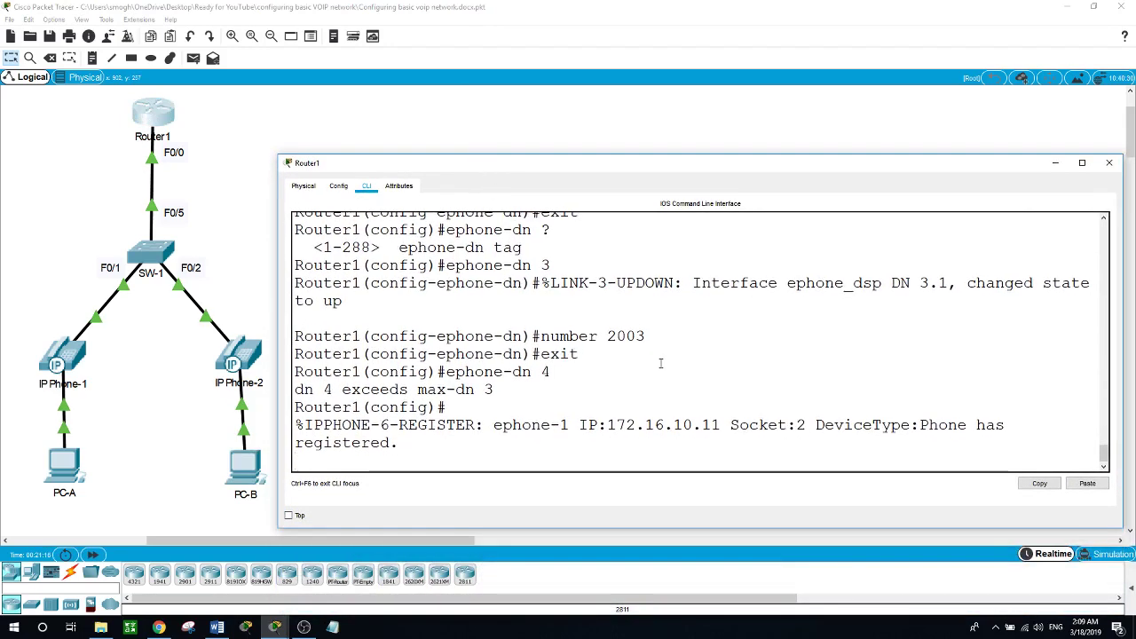
pyautogui.press('Return')
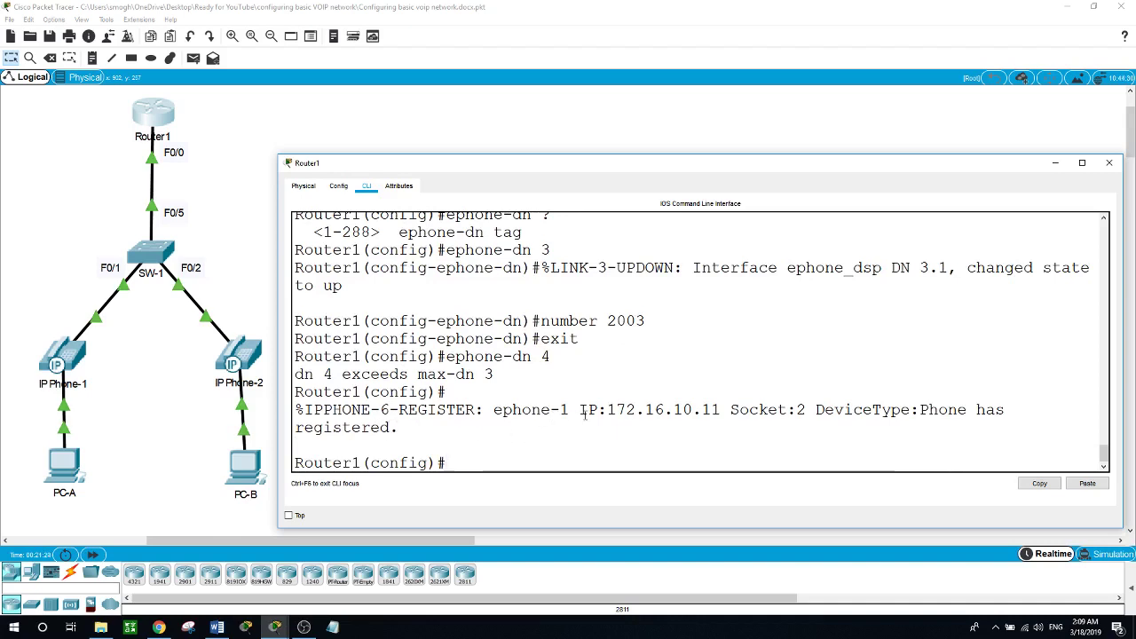
pyautogui.moveTo(615, 409); pyautogui.dragTo(796, 410)
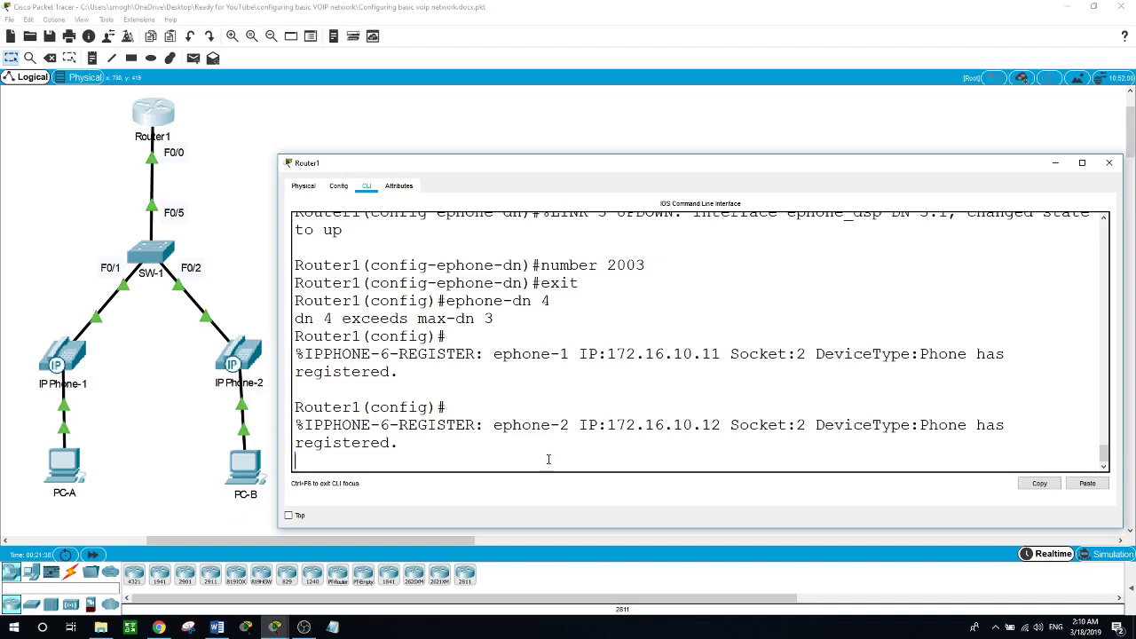
# Step: Exit global configuration mode on Router1 and run show ip dhcp binding to examine the voice and data address leases
pyautogui.press('Return')
pyautogui.write('exi')
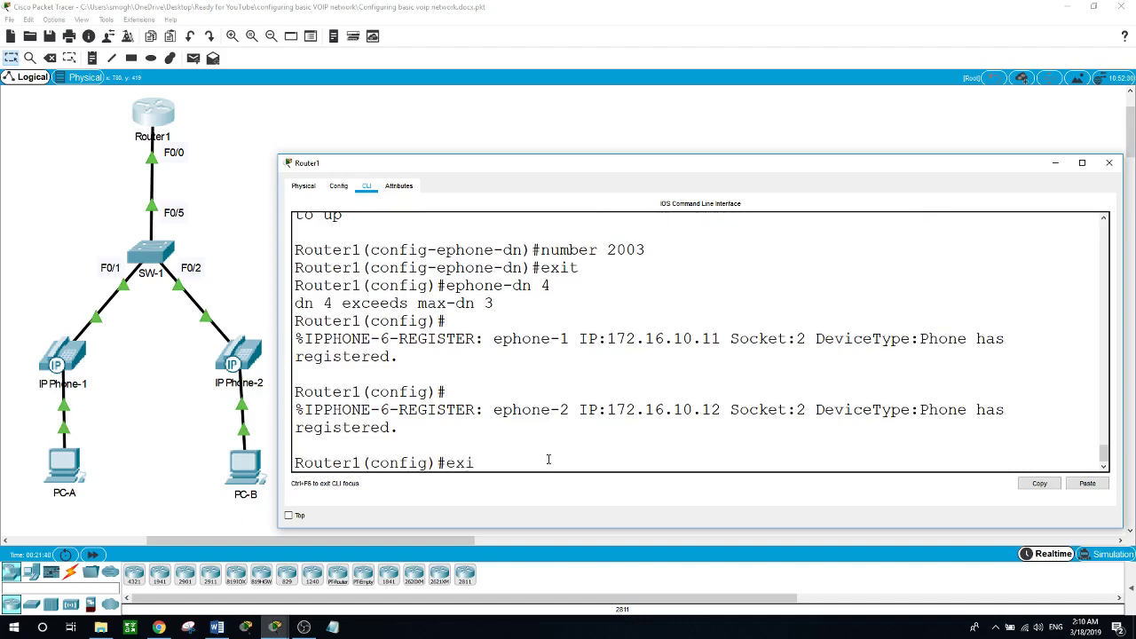
pyautogui.write('t')
pyautogui.press('Return')
pyautogui.write('show i')
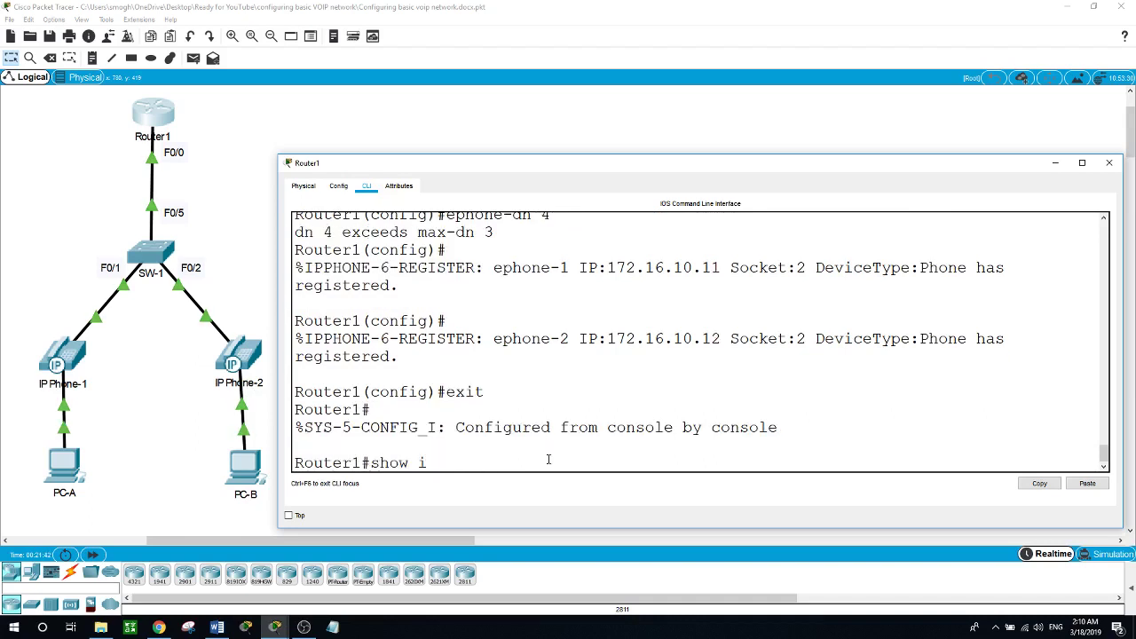
pyautogui.write('p dhcp binding')
pyautogui.press('Return')
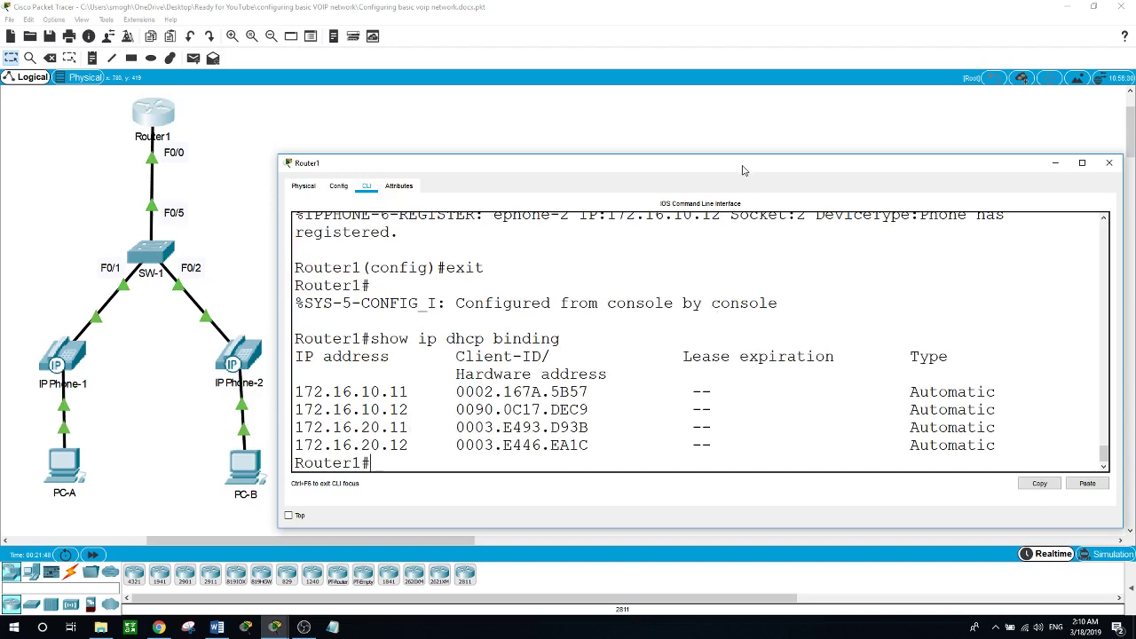
pyautogui.moveTo(746, 165); pyautogui.dragTo(753, 96)
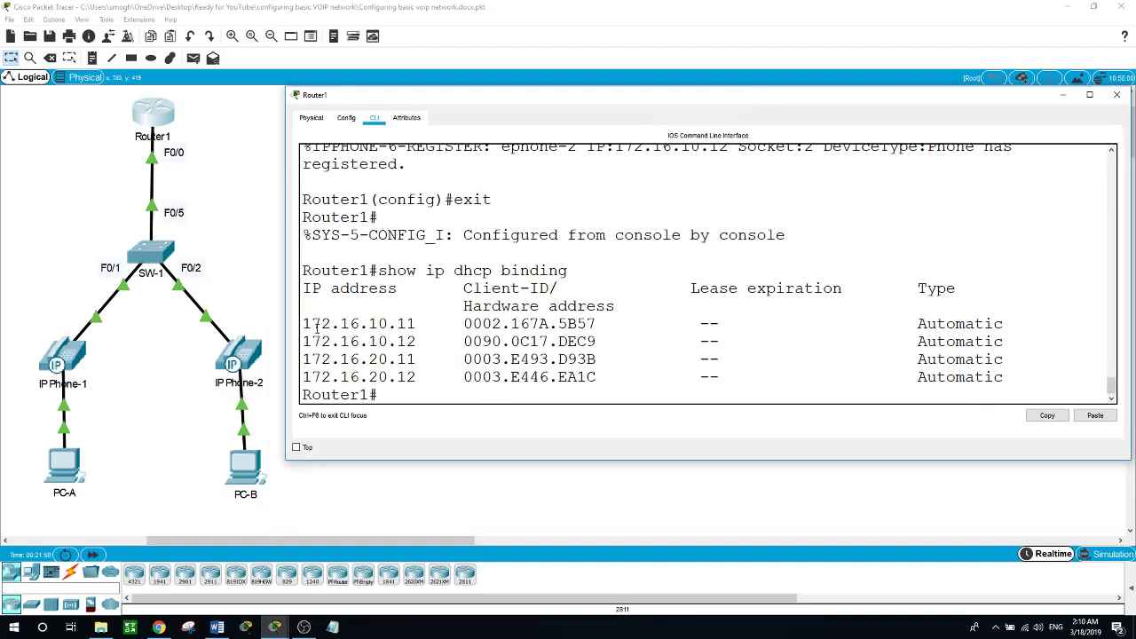
pyautogui.moveTo(303, 325); pyautogui.dragTo(607, 340)
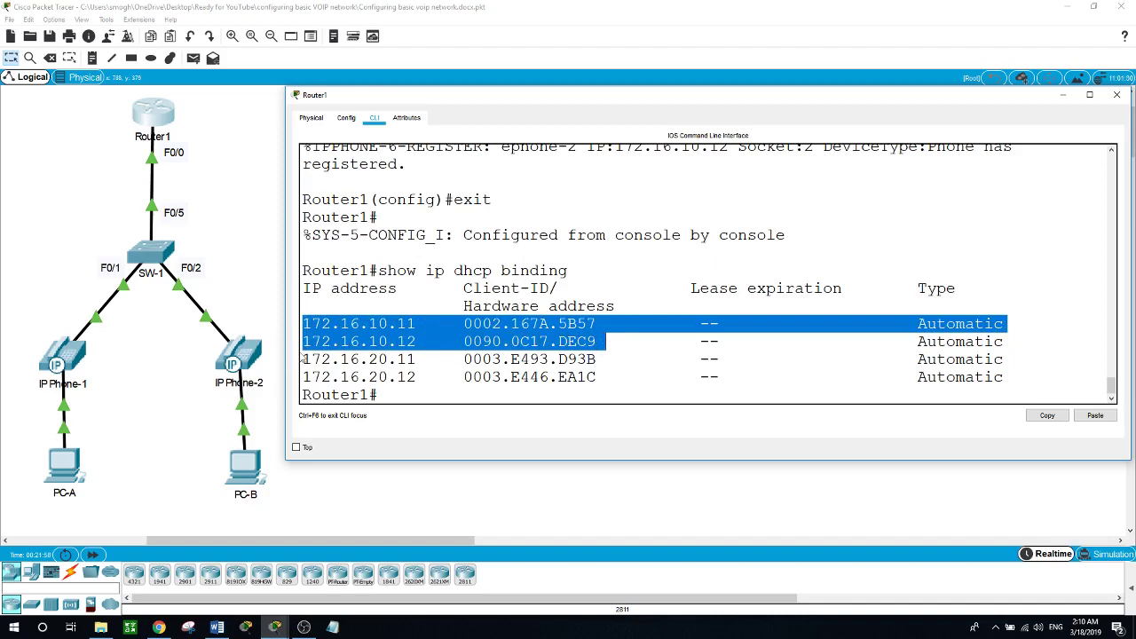
pyautogui.moveTo(304, 357); pyautogui.dragTo(744, 378)
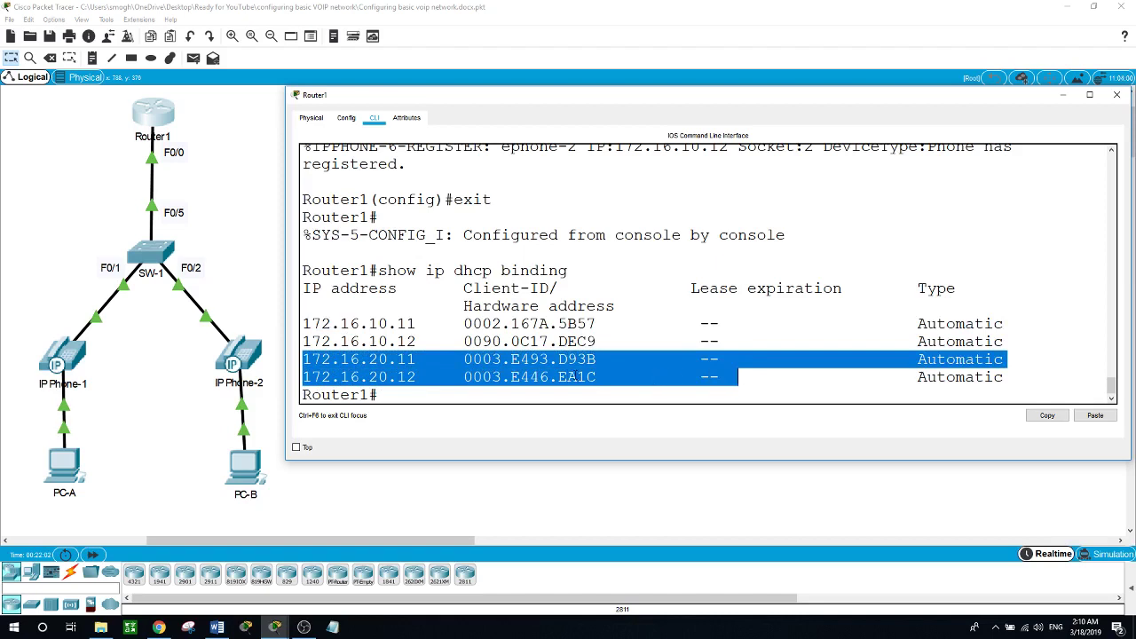
pyautogui.click(550, 402)
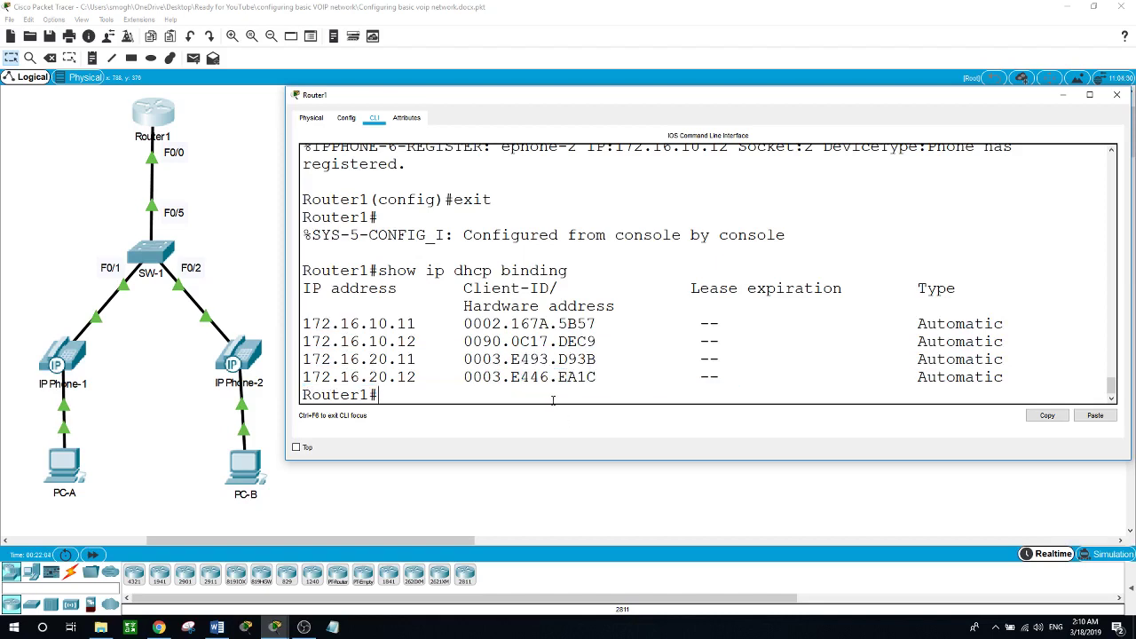
# Step: Run show ephone on Router1 to examine the registration and number of each phone
pyautogui.write('show ephon')
pyautogui.press('Tab')
pyautogui.press('Return')
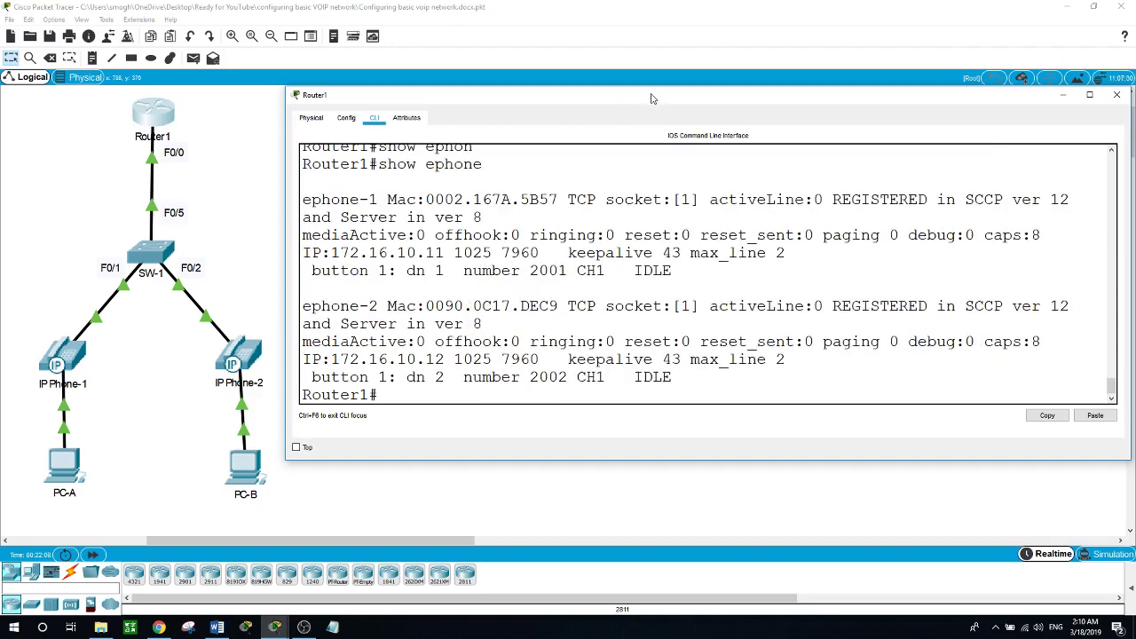
pyautogui.moveTo(662, 86); pyautogui.dragTo(662, 30)
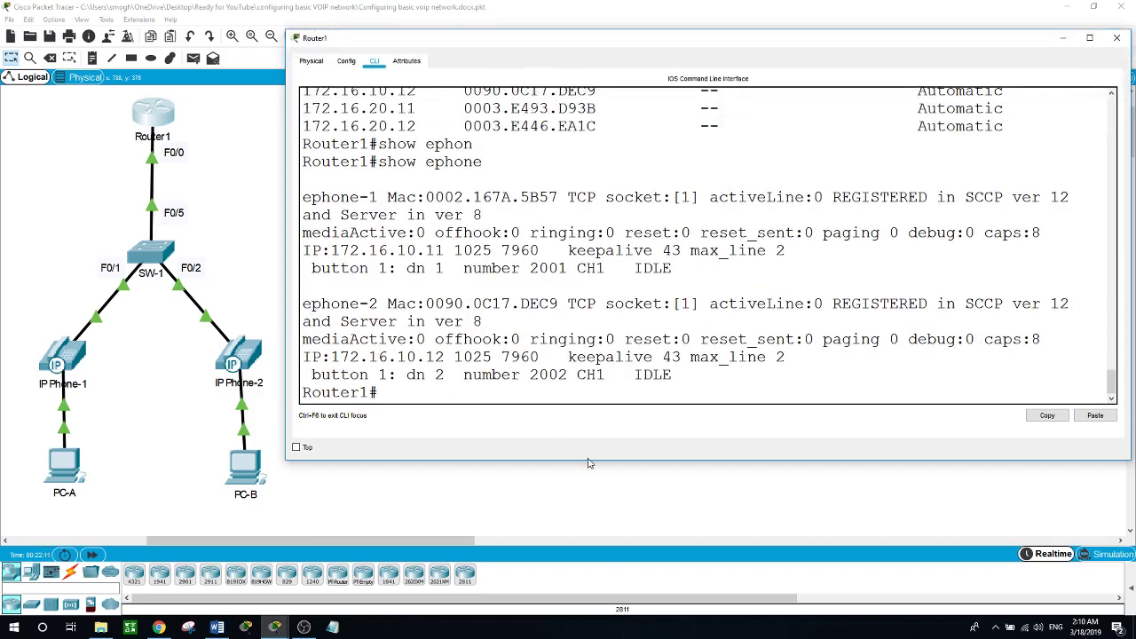
# Step: Enlarge Router1's window and examine the MAC address and line status of both ephones in the show ephone output
pyautogui.moveTo(587, 462); pyautogui.dragTo(587, 540)
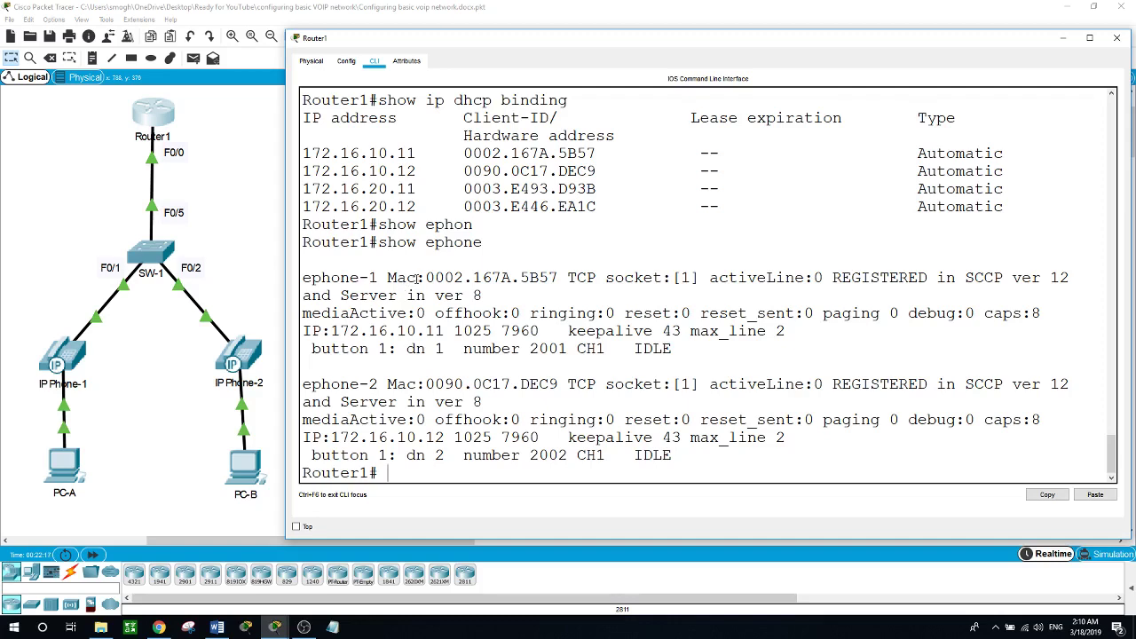
pyautogui.moveTo(424, 278); pyautogui.dragTo(502, 278)
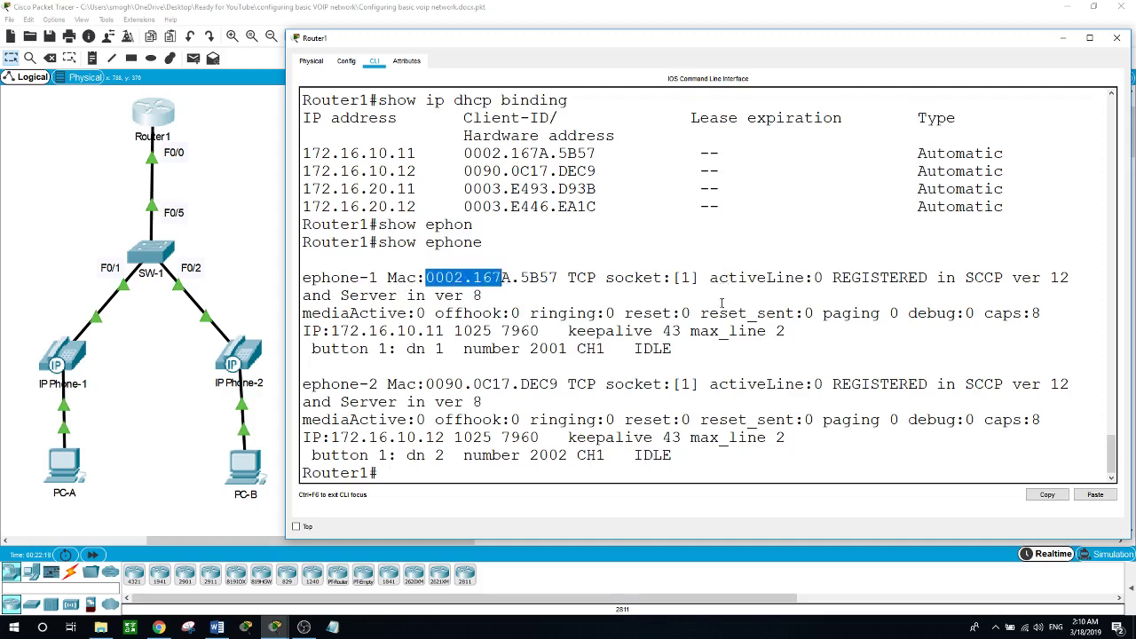
pyautogui.moveTo(636, 349); pyautogui.dragTo(680, 348)
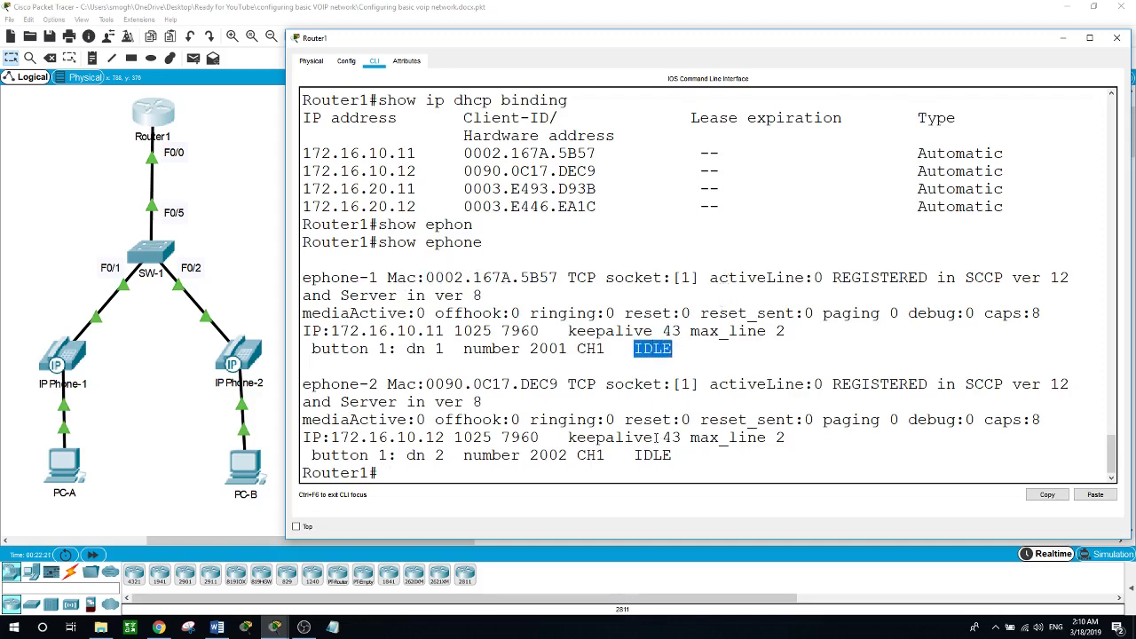
pyautogui.moveTo(634, 455); pyautogui.dragTo(679, 457)
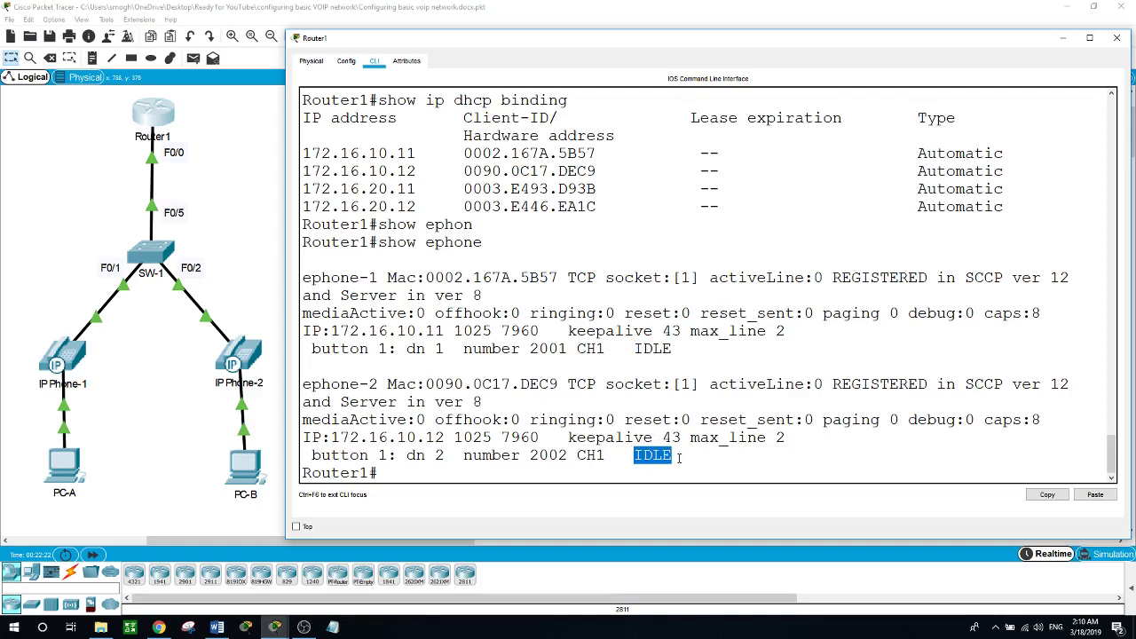
# Step: Open IP Phone-1's phone interface, lift the handset and dial extension 2002
pyautogui.click(64, 356)
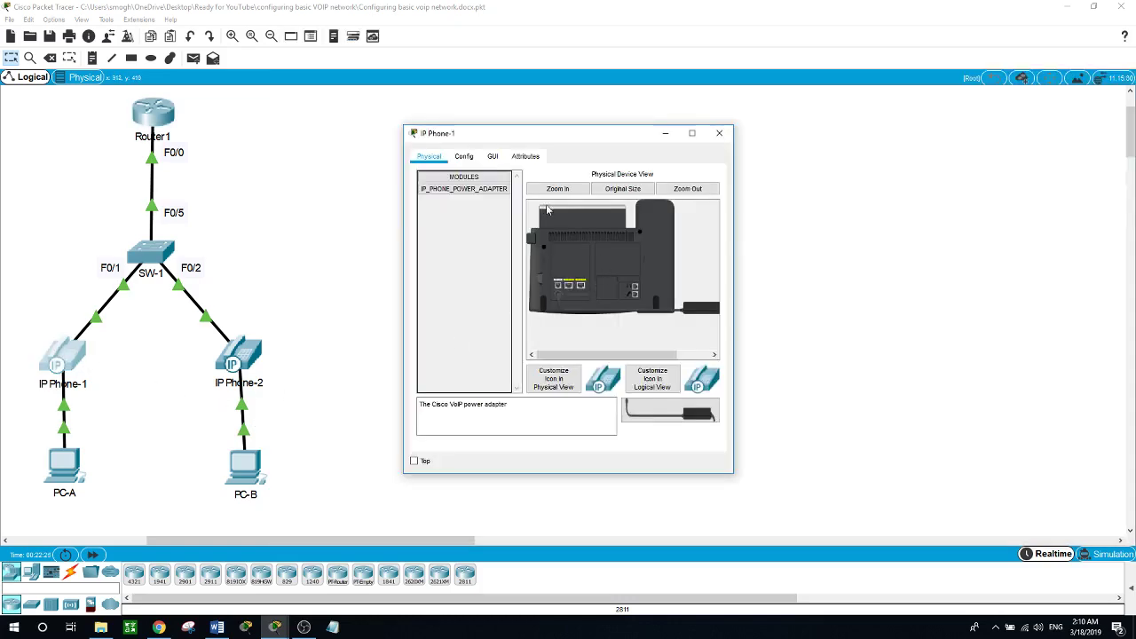
pyautogui.click(492, 156)
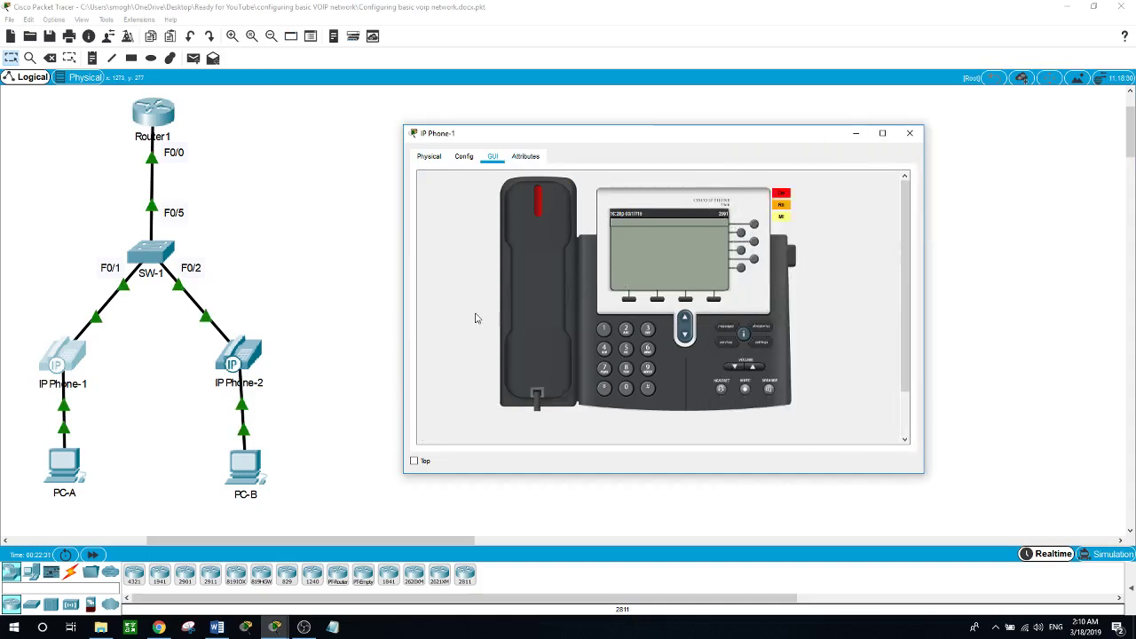
pyautogui.click(519, 313)
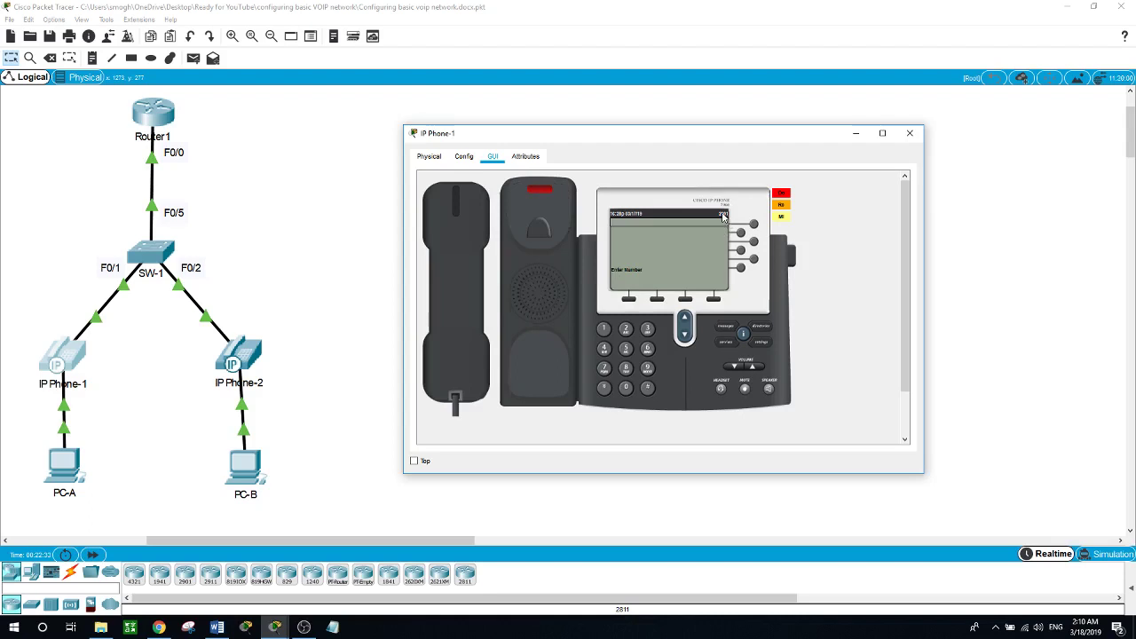
pyautogui.click(625, 329)
pyautogui.click(625, 389)
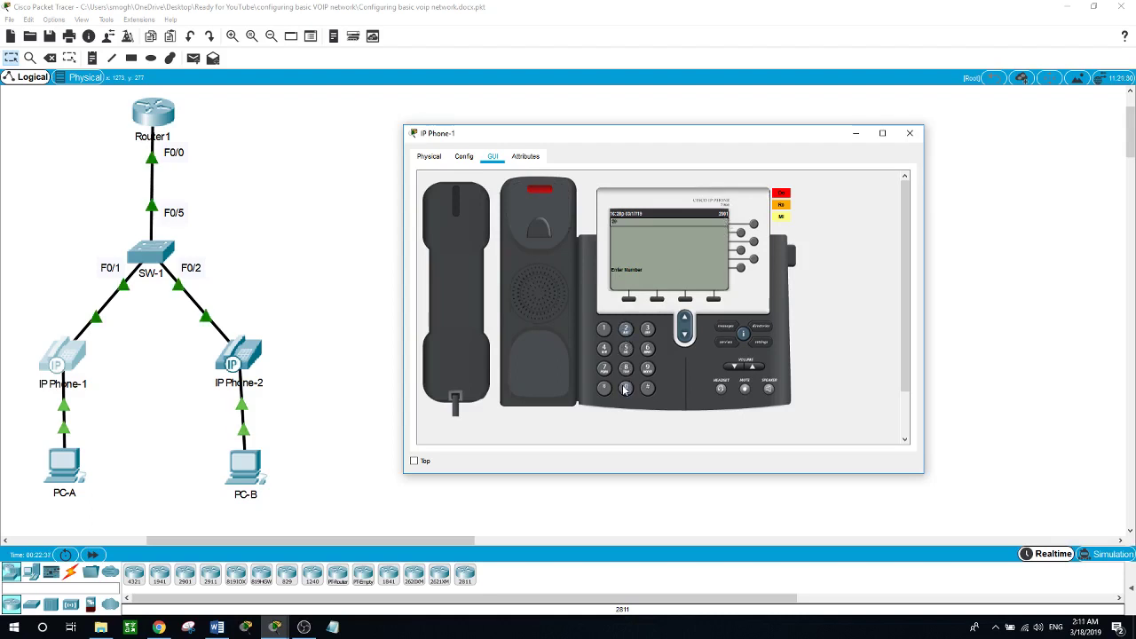
pyautogui.click(626, 388)
pyautogui.click(626, 330)
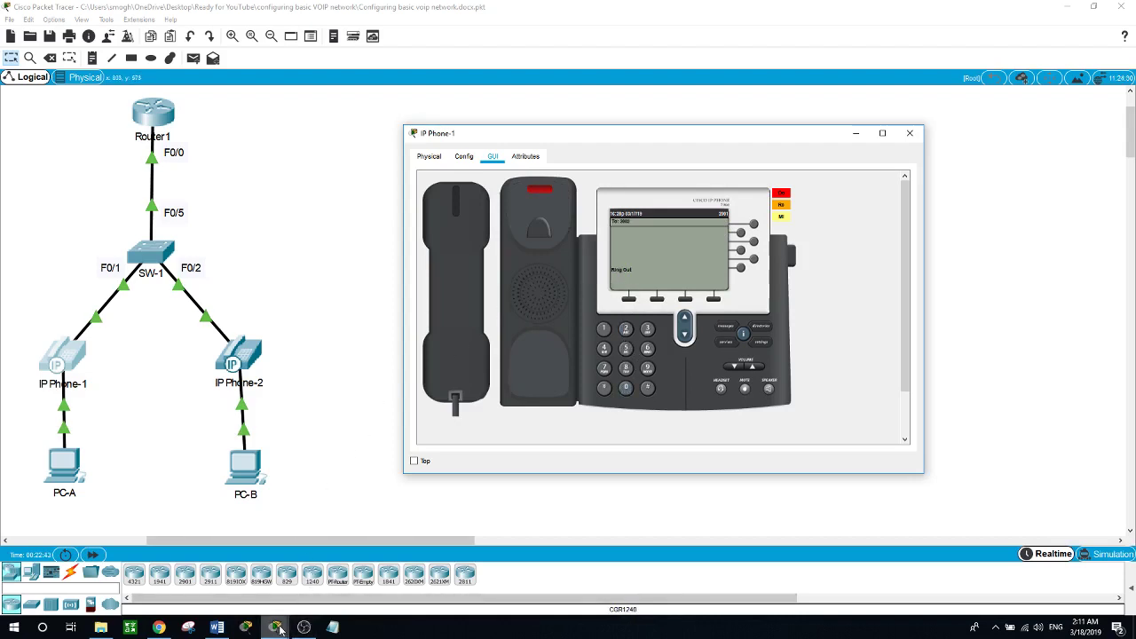
# Step: Answer the incoming call on IP Phone-2's phone interface, with the two phone windows placed side by side
pyautogui.moveTo(278, 628)
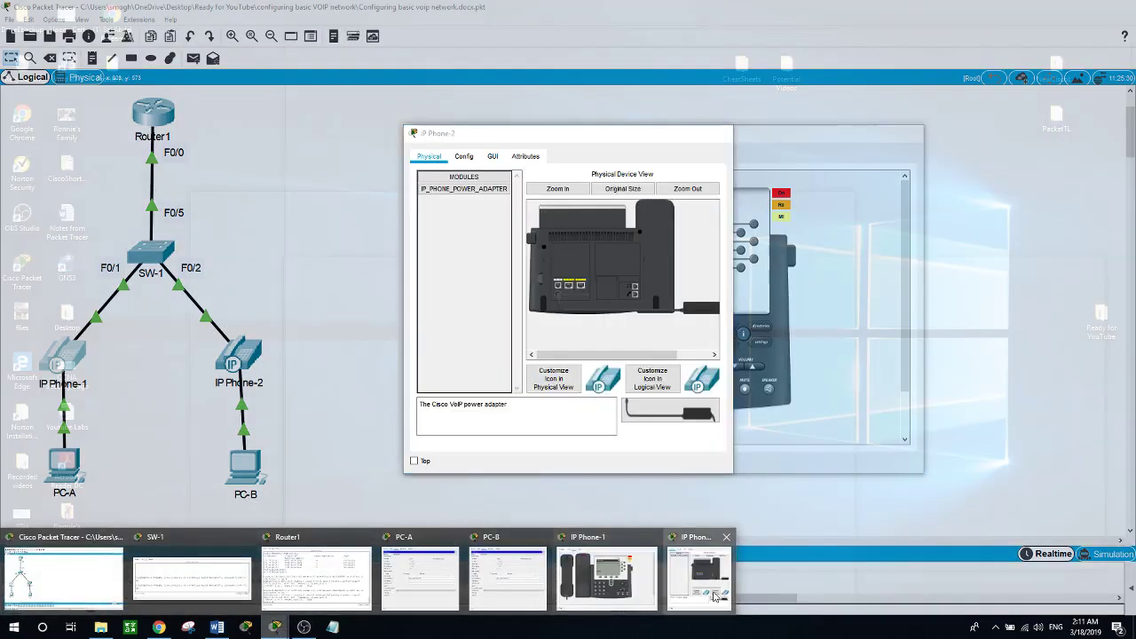
pyautogui.click(716, 596)
pyautogui.moveTo(558, 139); pyautogui.dragTo(218, 112)
pyautogui.click(153, 131)
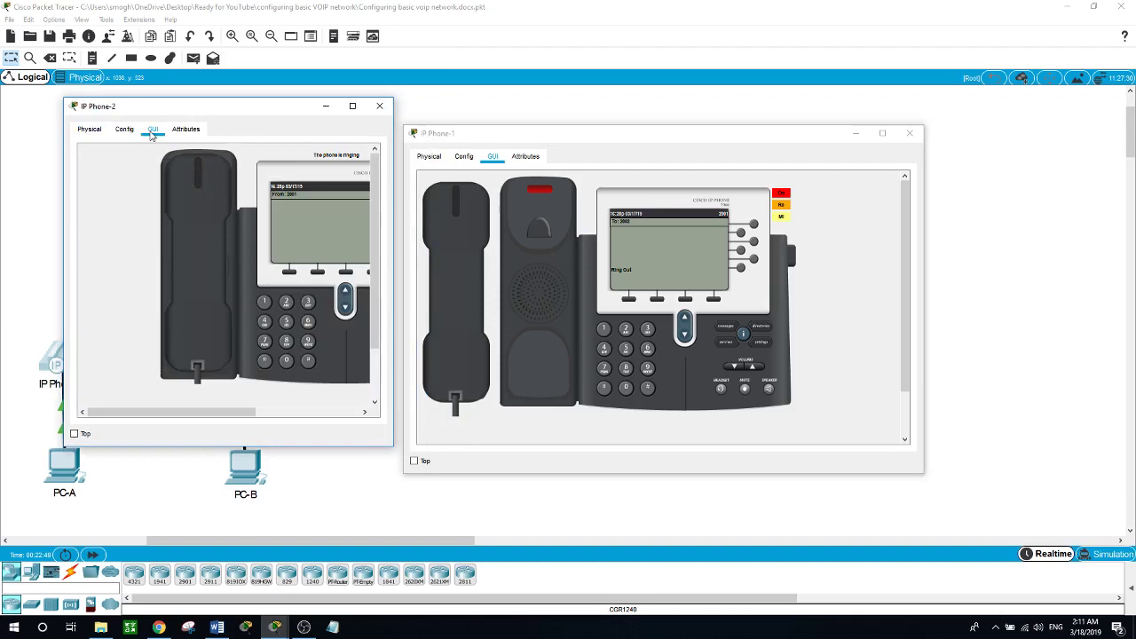
pyautogui.click(202, 194)
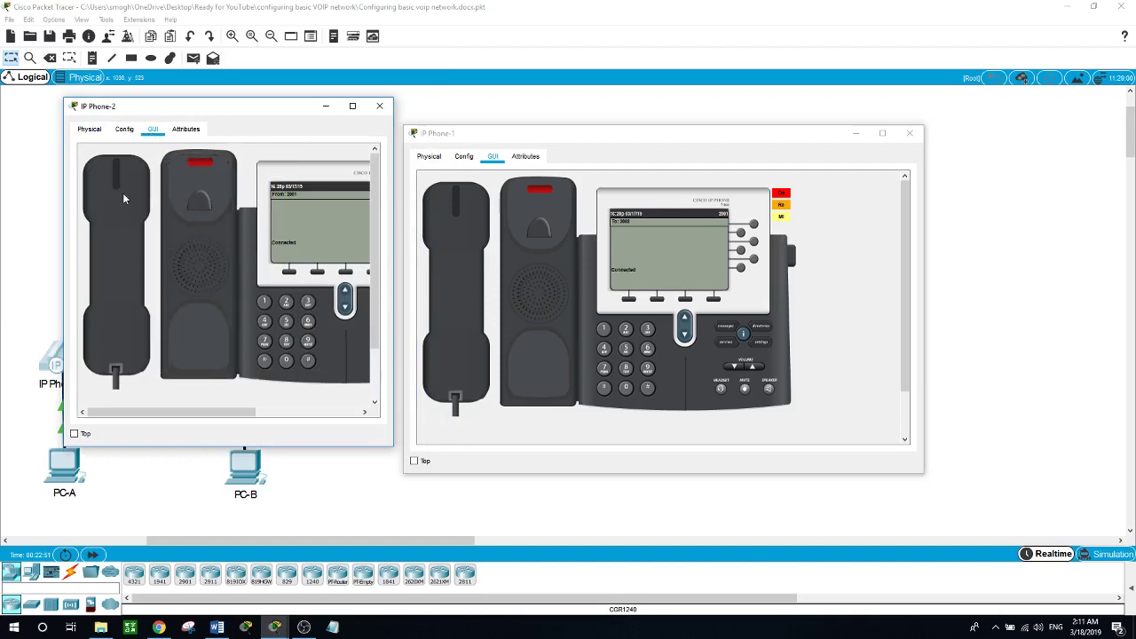
pyautogui.moveTo(675, 142); pyautogui.dragTo(697, 106)
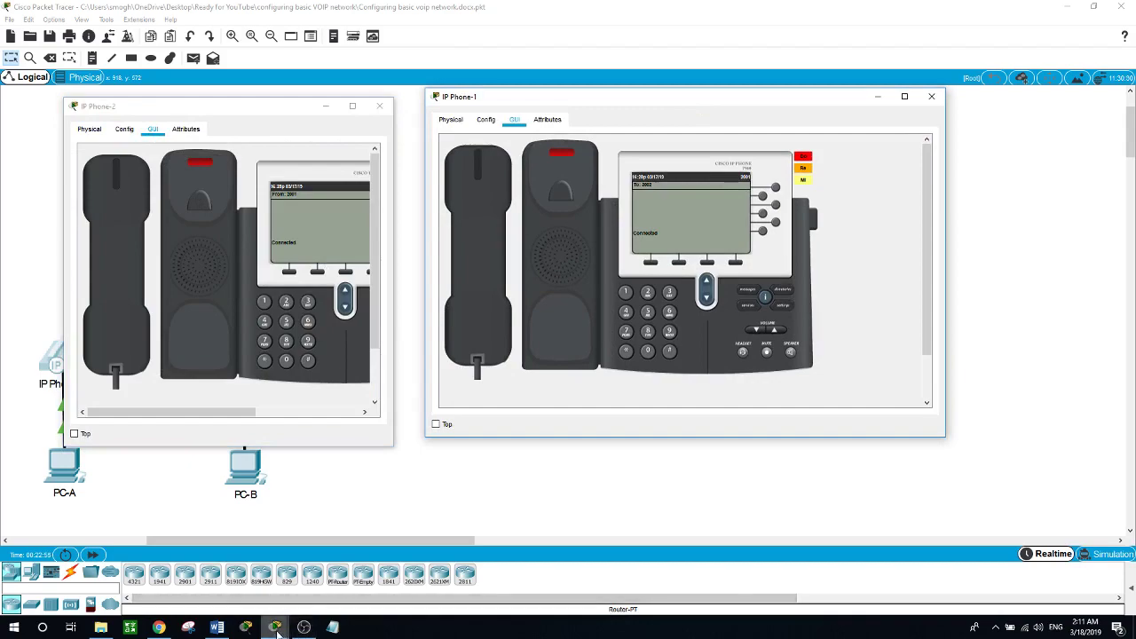
# Step: Run show ephone again on Router1 to examine both phones' line status during the call, then return to the topology
pyautogui.moveTo(277, 627)
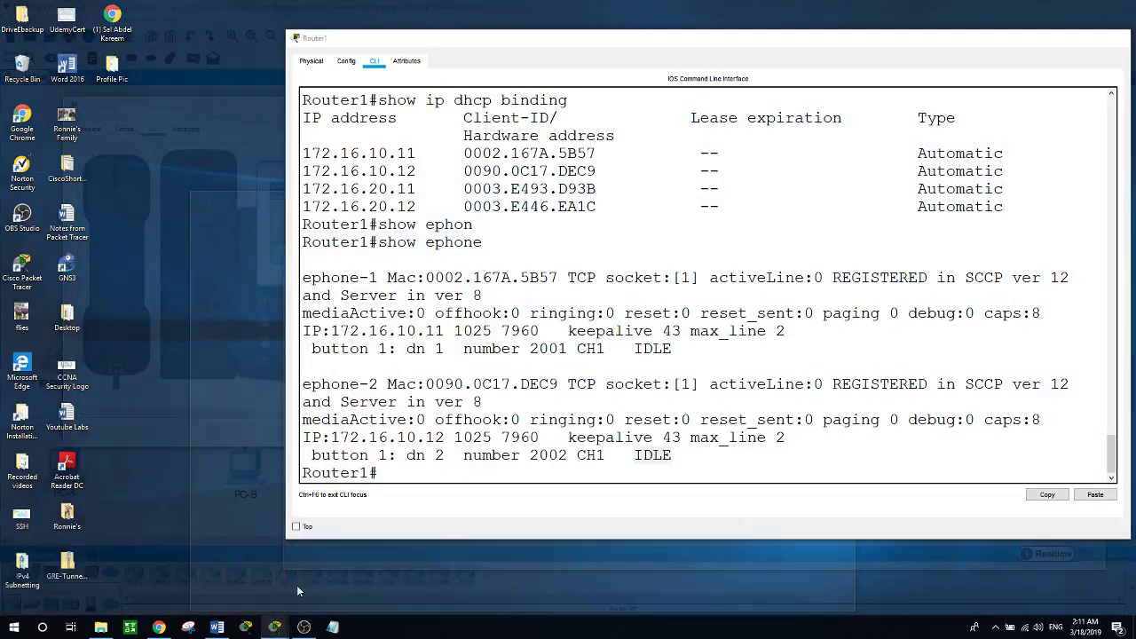
pyautogui.click(296, 585)
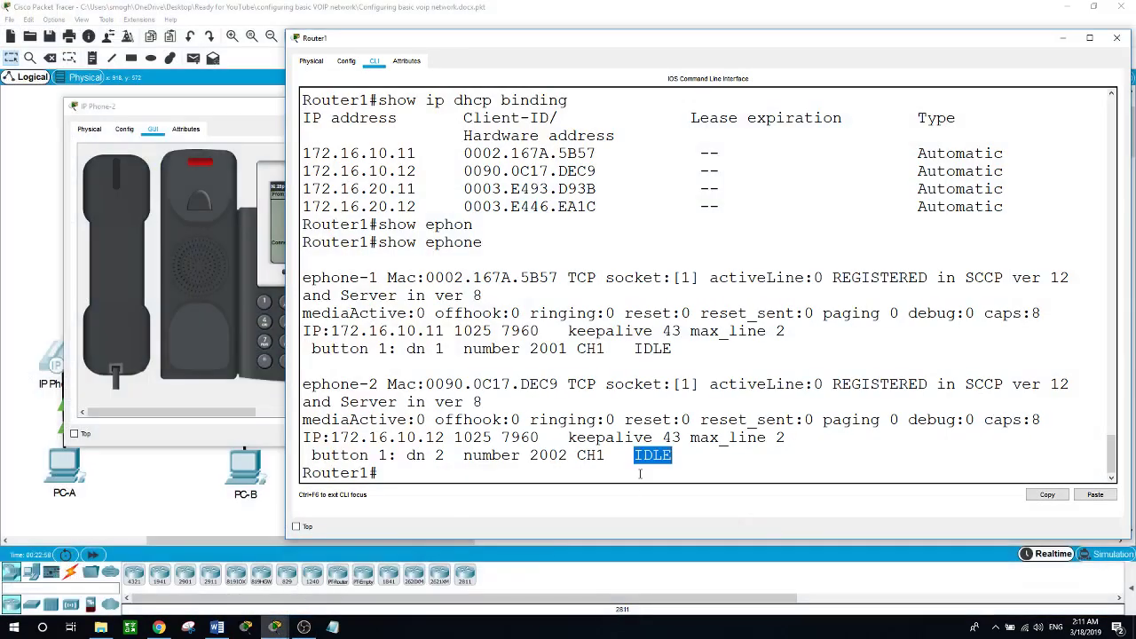
pyautogui.press('Up')
pyautogui.press('Return')
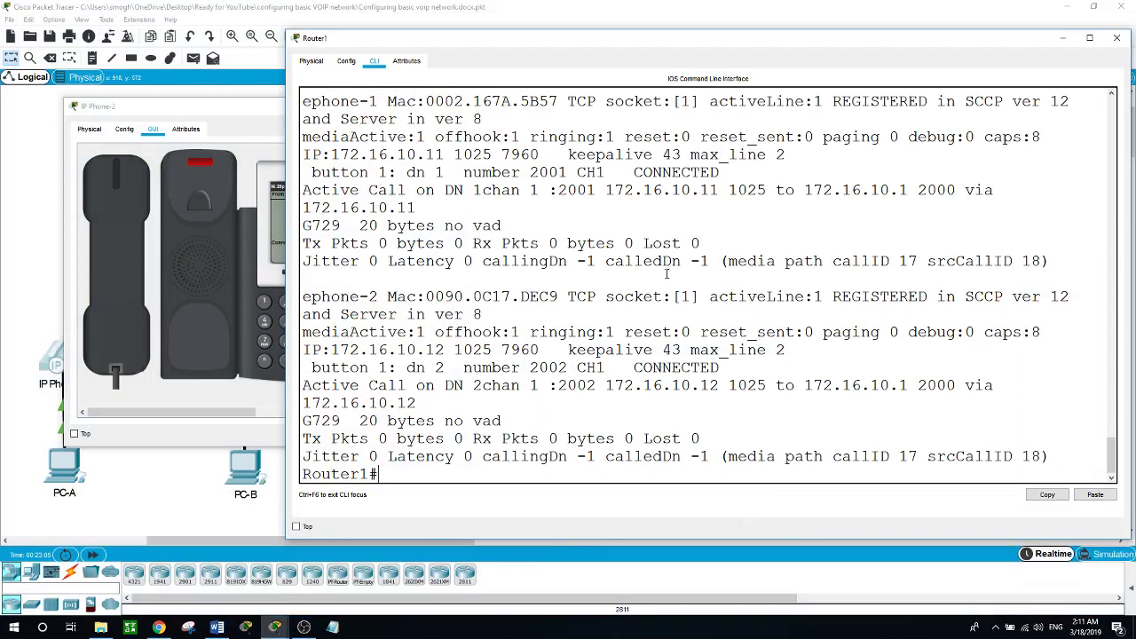
pyautogui.click(202, 481)
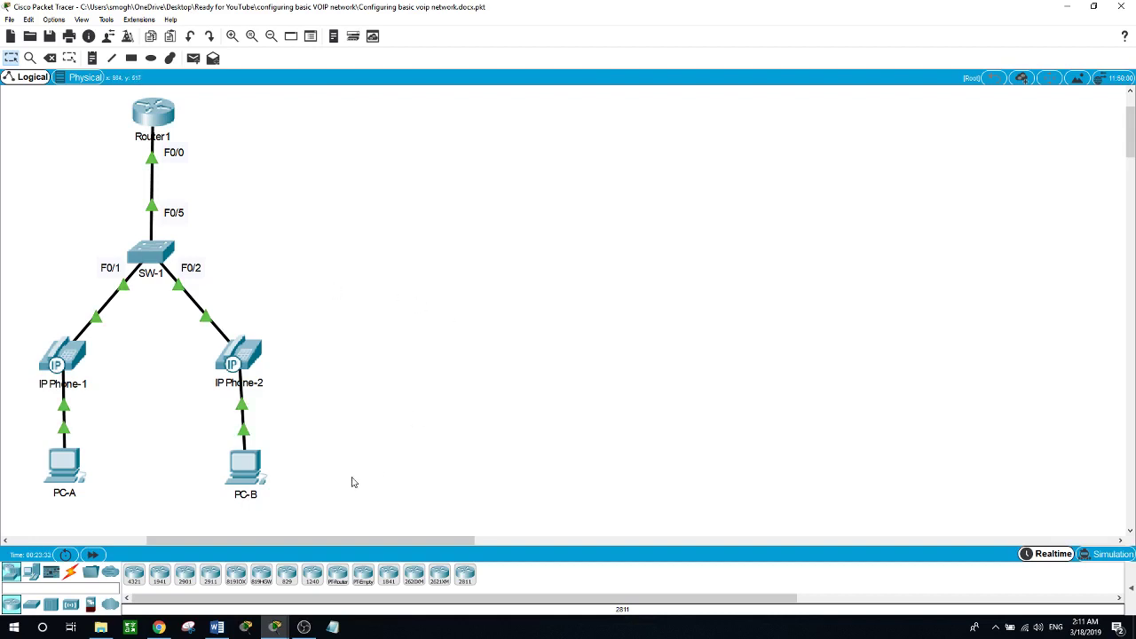
pyautogui.click(303, 628)
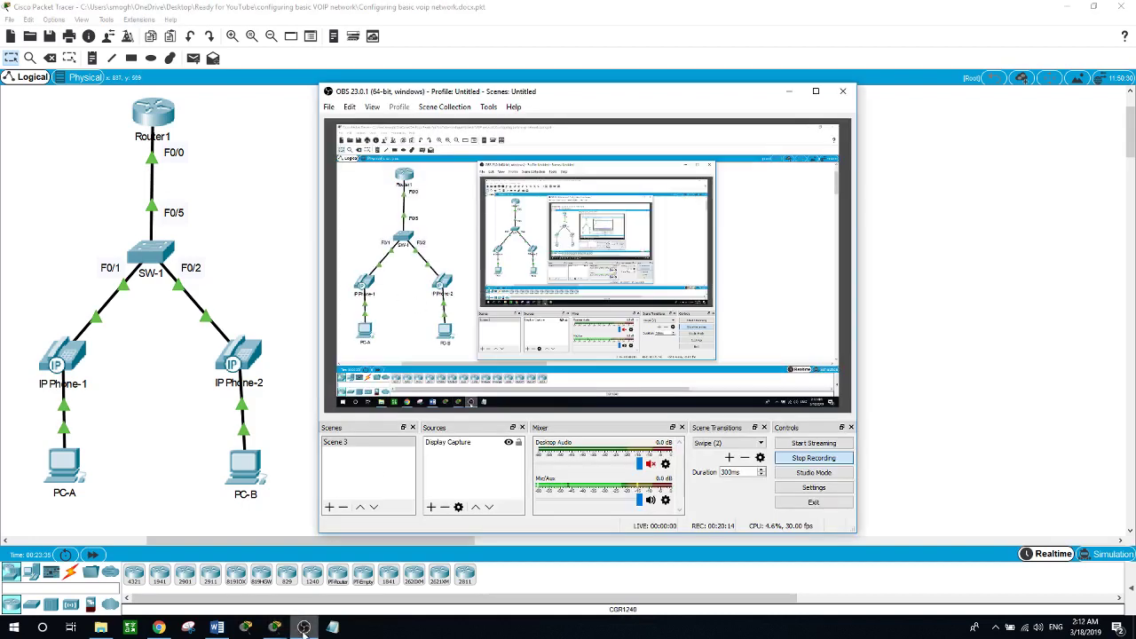